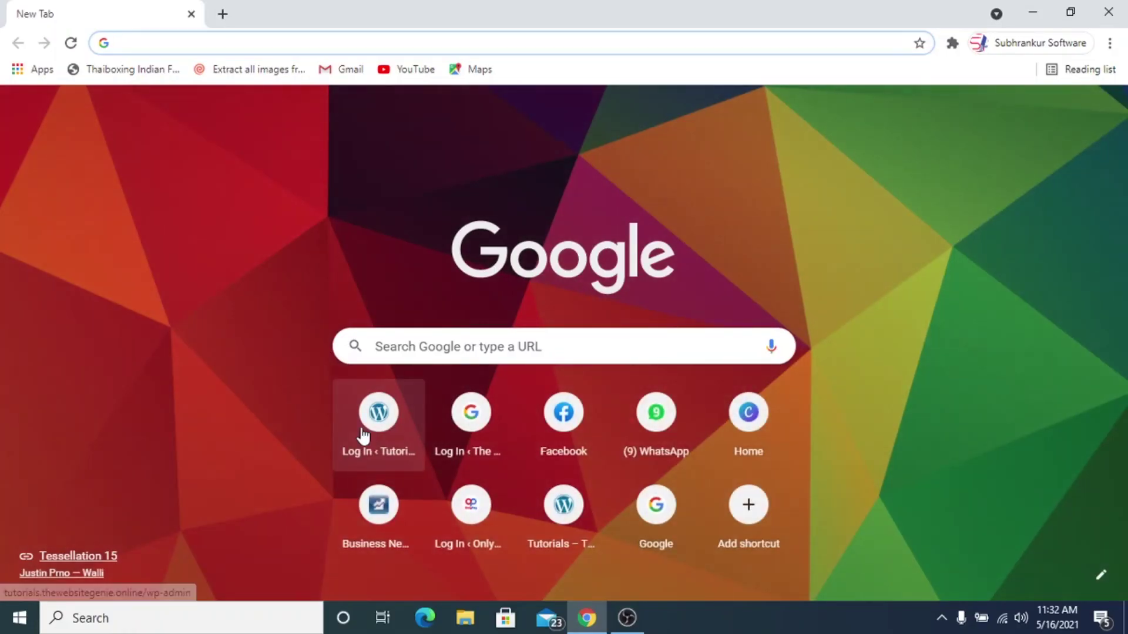
Step: Log in to the Tutorials WordPress site with the saved credentials and open the list of all pages
click(378, 420)
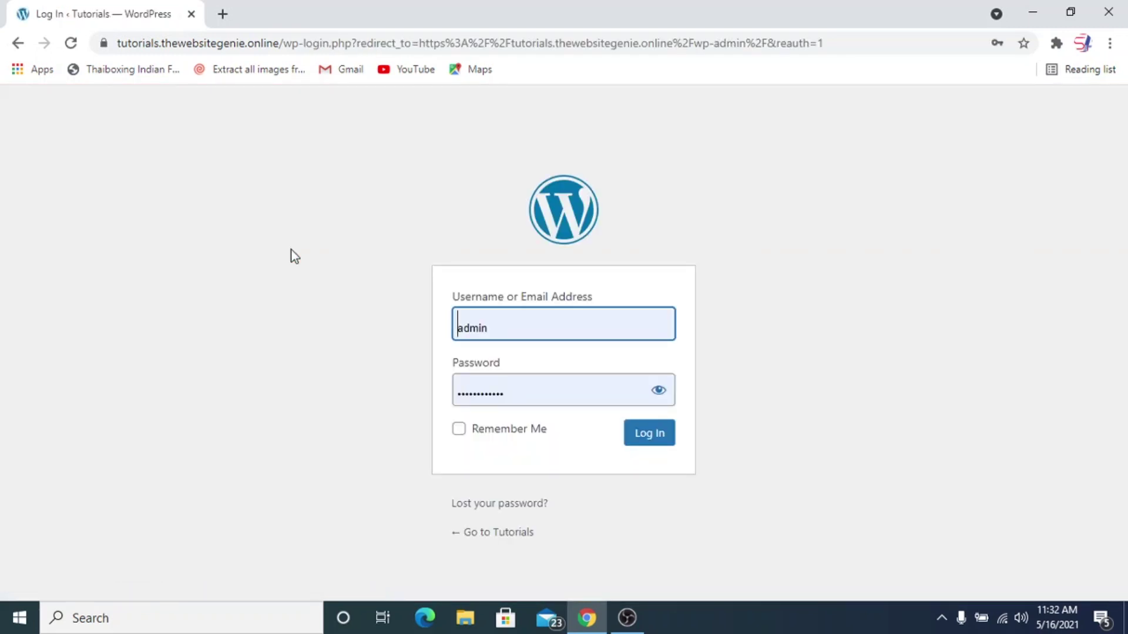
click(664, 438)
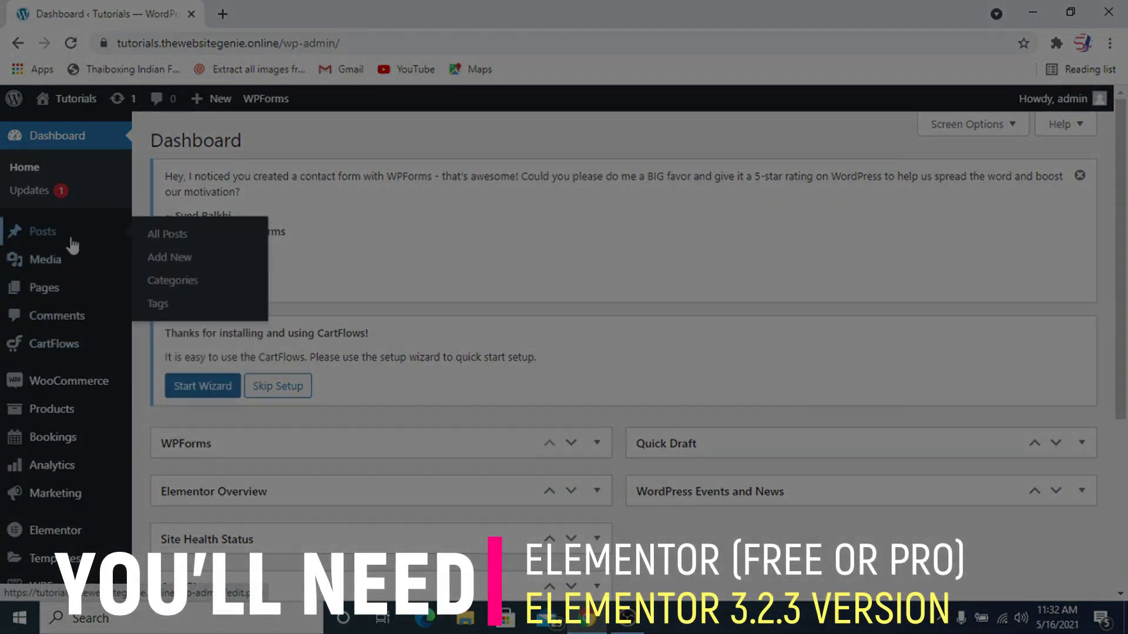
click(156, 288)
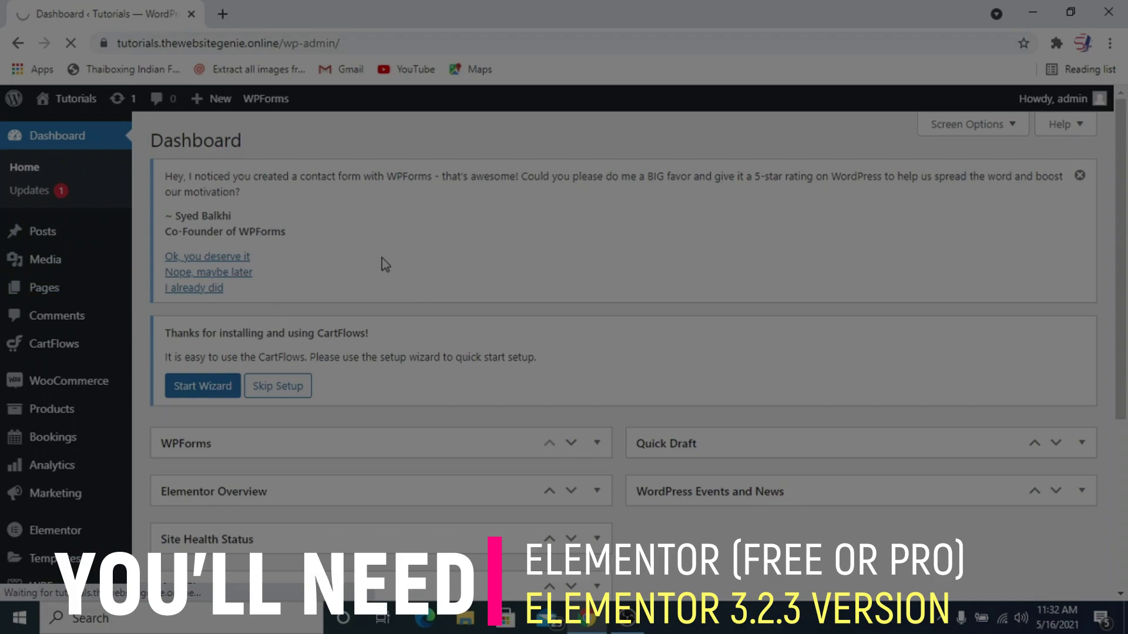
Step: Open the Test page's live view and its Elementor editor in separate new tabs
scroll(297, 449, down, 10)
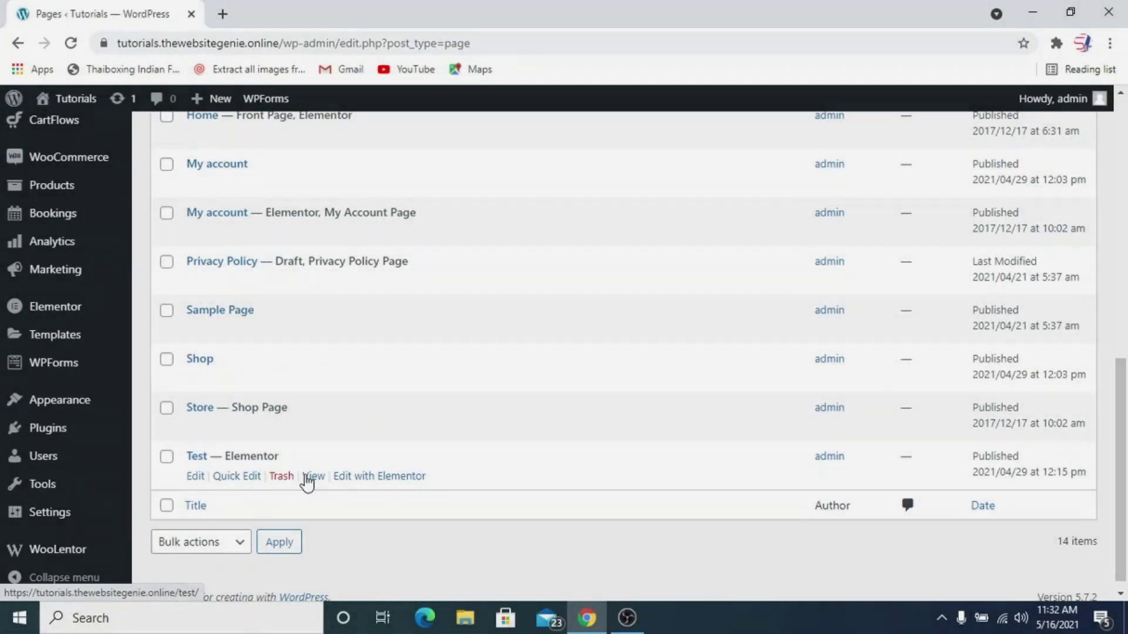
right_click(308, 476)
click(403, 351)
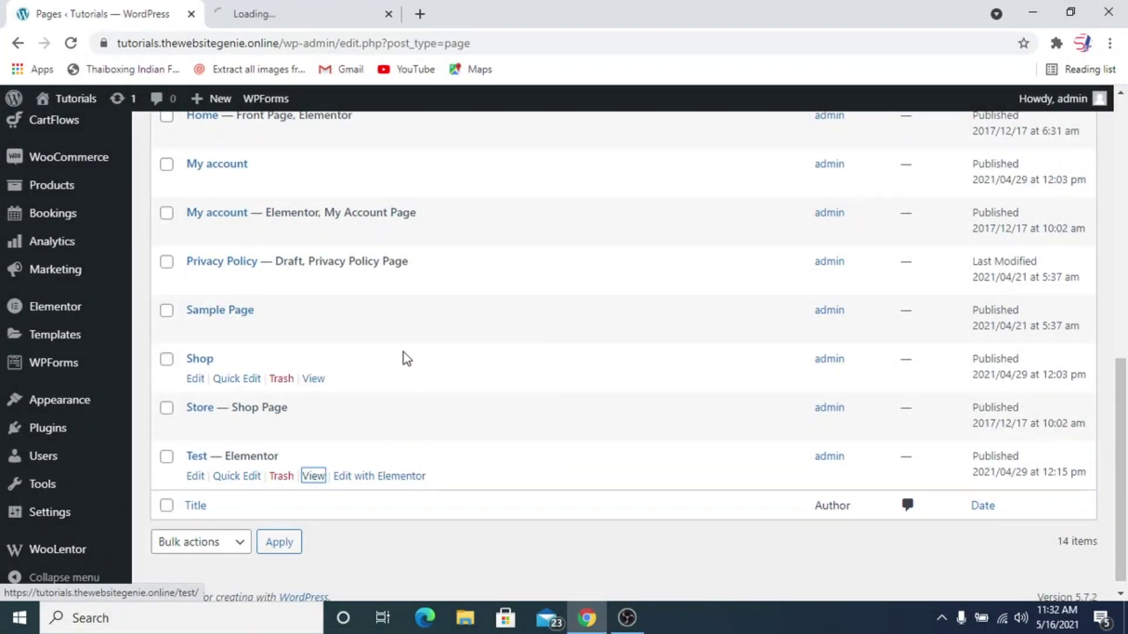
right_click(379, 477)
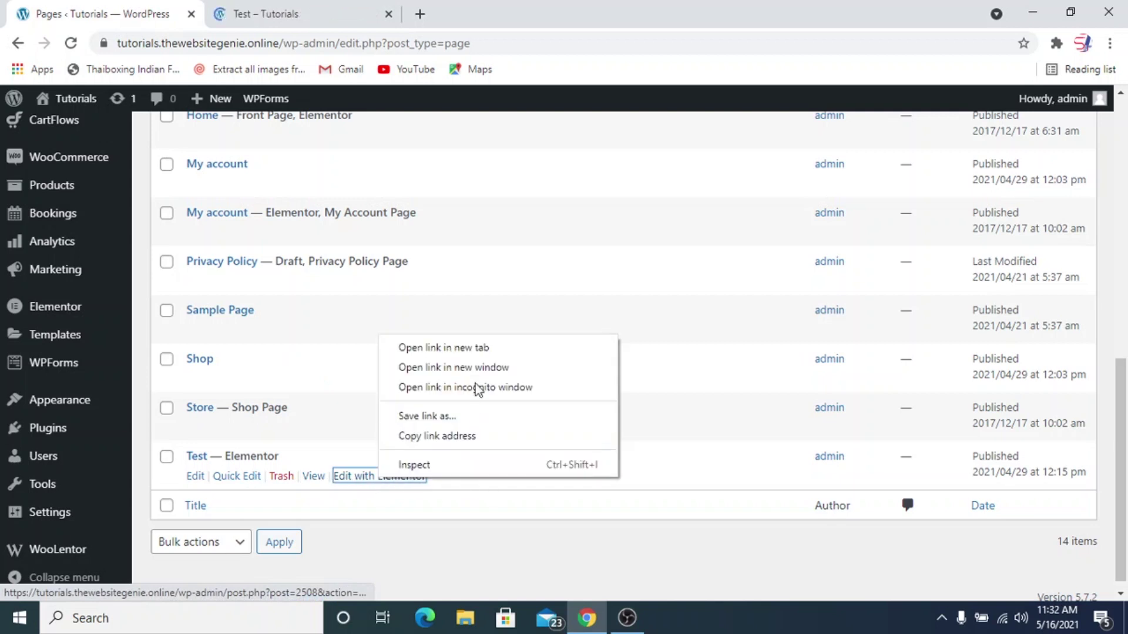
click(477, 351)
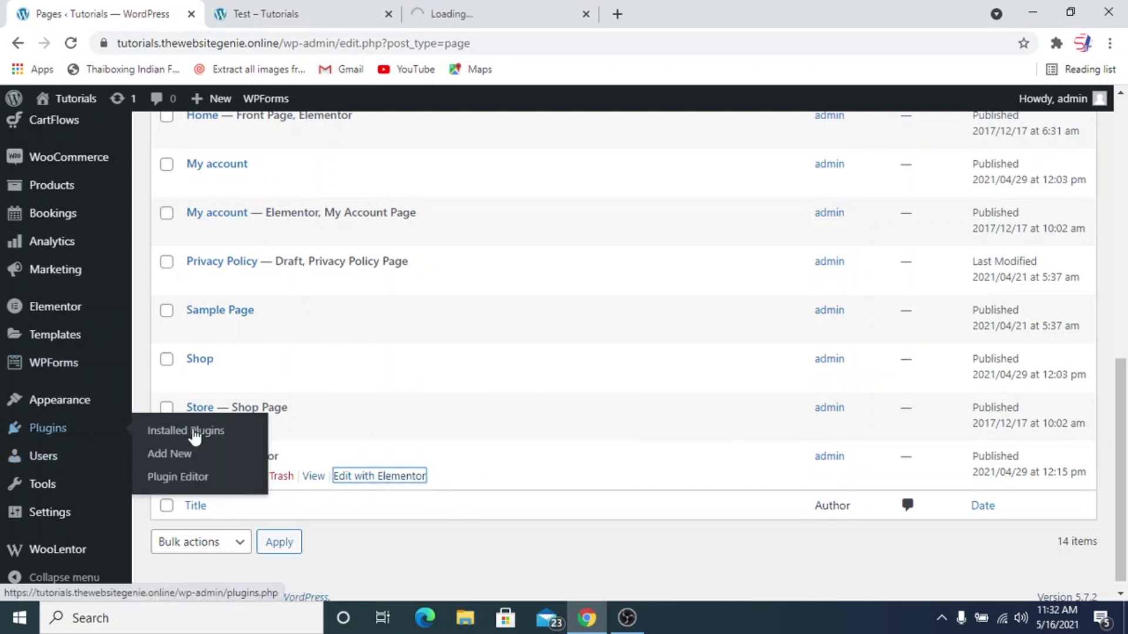
Step: Open the installed plugins list and check the version of the Elementor plugin
click(229, 433)
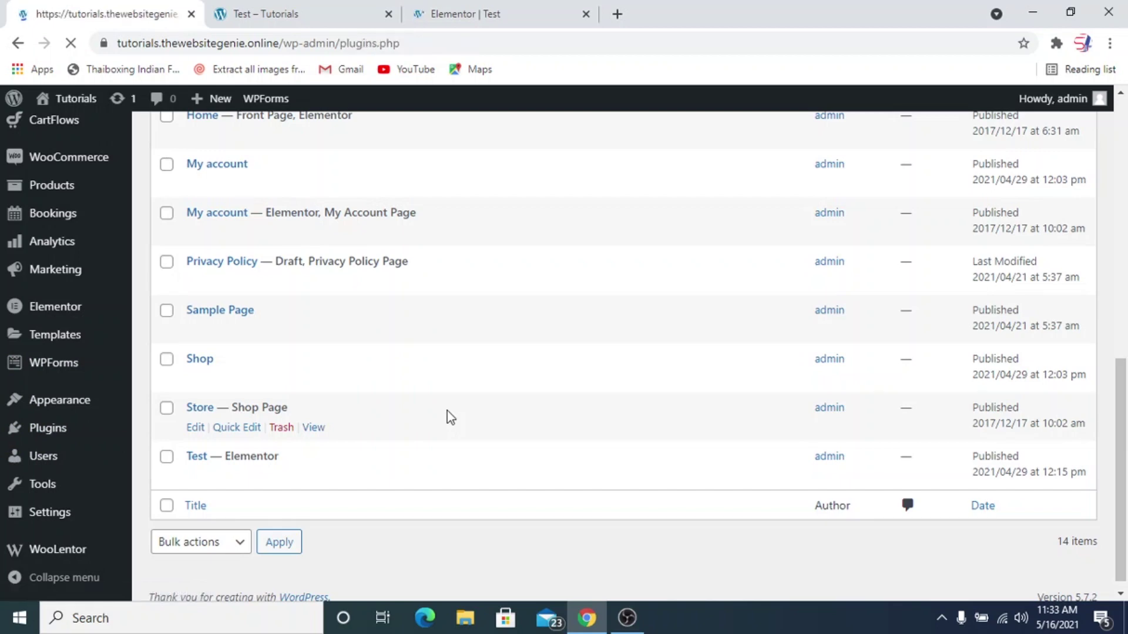
scroll(447, 410, down, 7)
scroll(272, 353, up, 2)
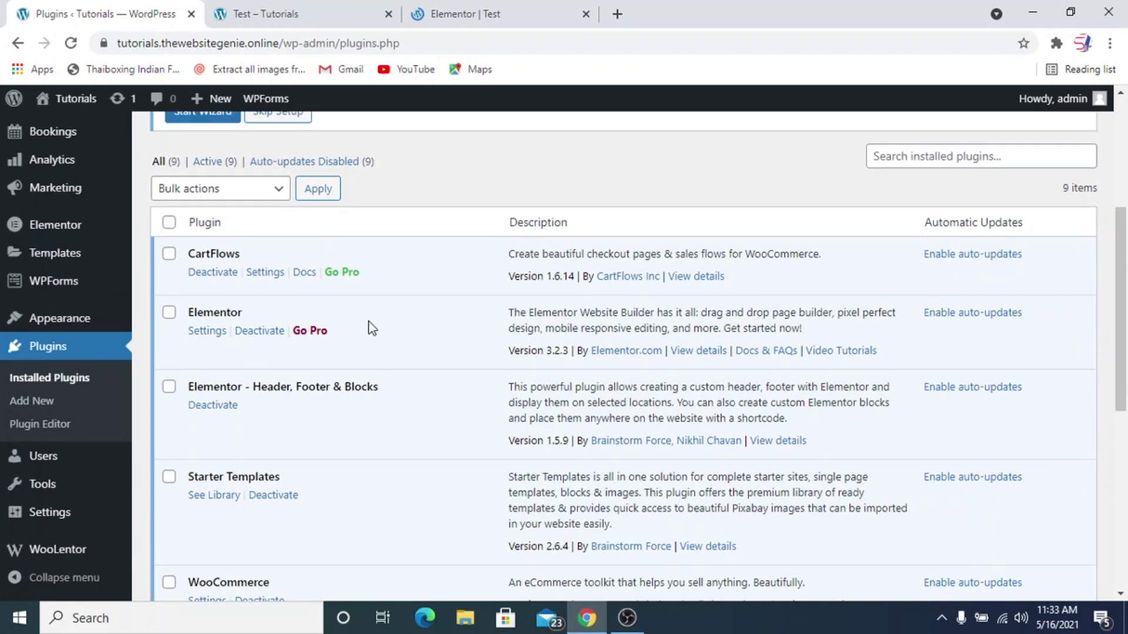
drag(545, 351, 568, 356)
click(524, 364)
Step: Examine the circular text and the slanted menu items in the blue box near the end of the live Test page
click(305, 1)
scroll(396, 352, down, 10)
scroll(396, 354, up, 3)
scroll(396, 351, down, 4)
scroll(396, 354, down, 5)
scroll(617, 360, up, 2)
scroll(617, 361, down, 2)
scroll(591, 254, up, 2)
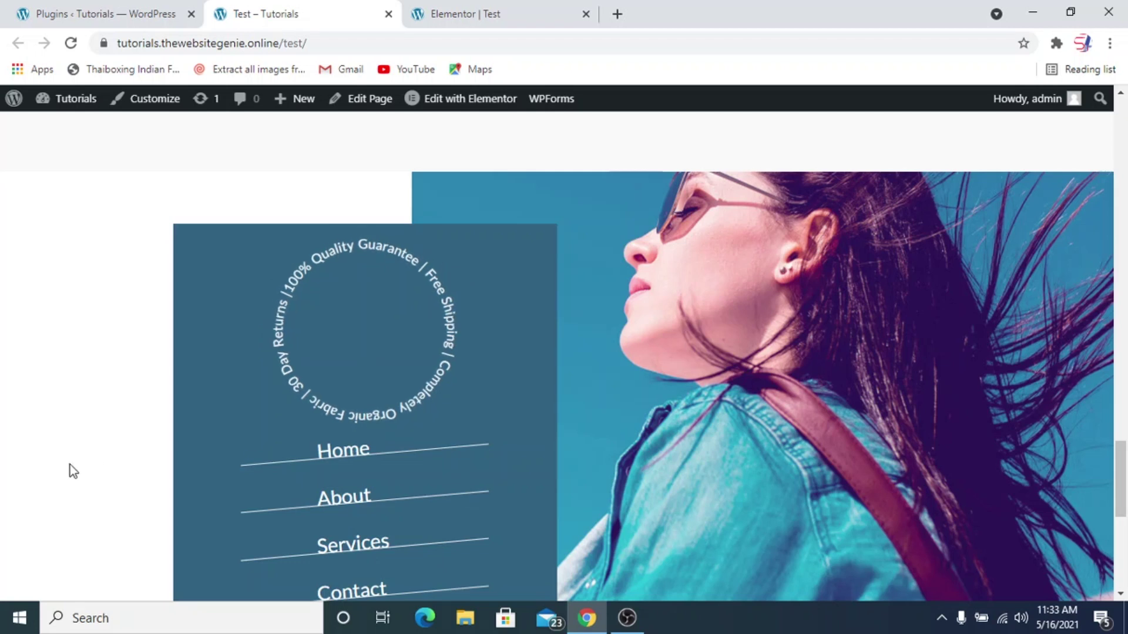
scroll(89, 461, down, 2)
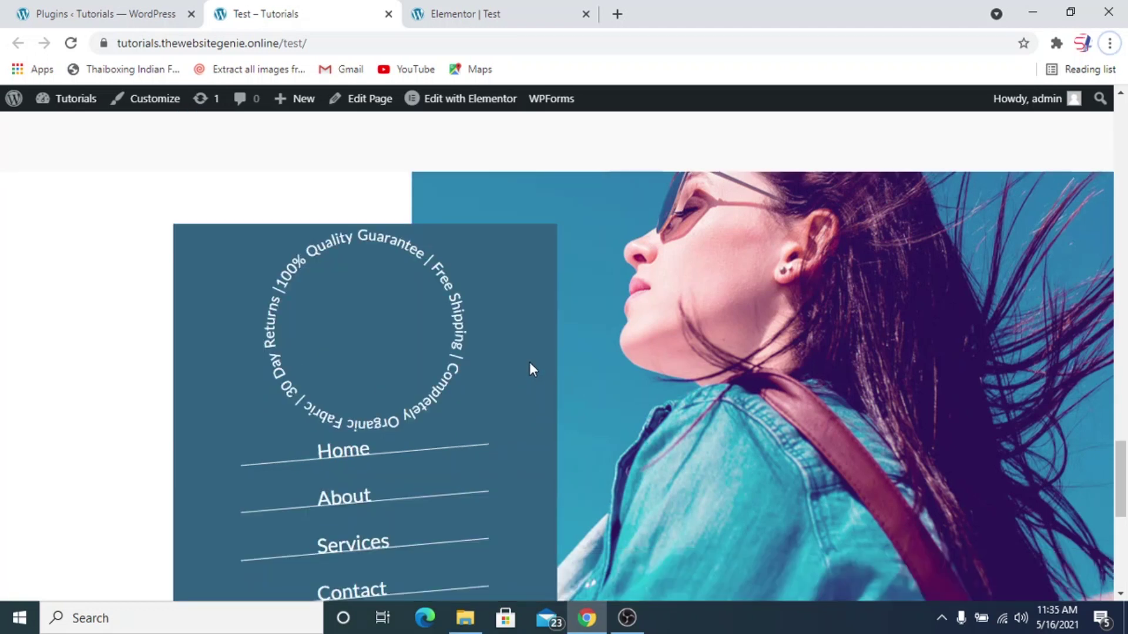
scroll(528, 360, down, 2)
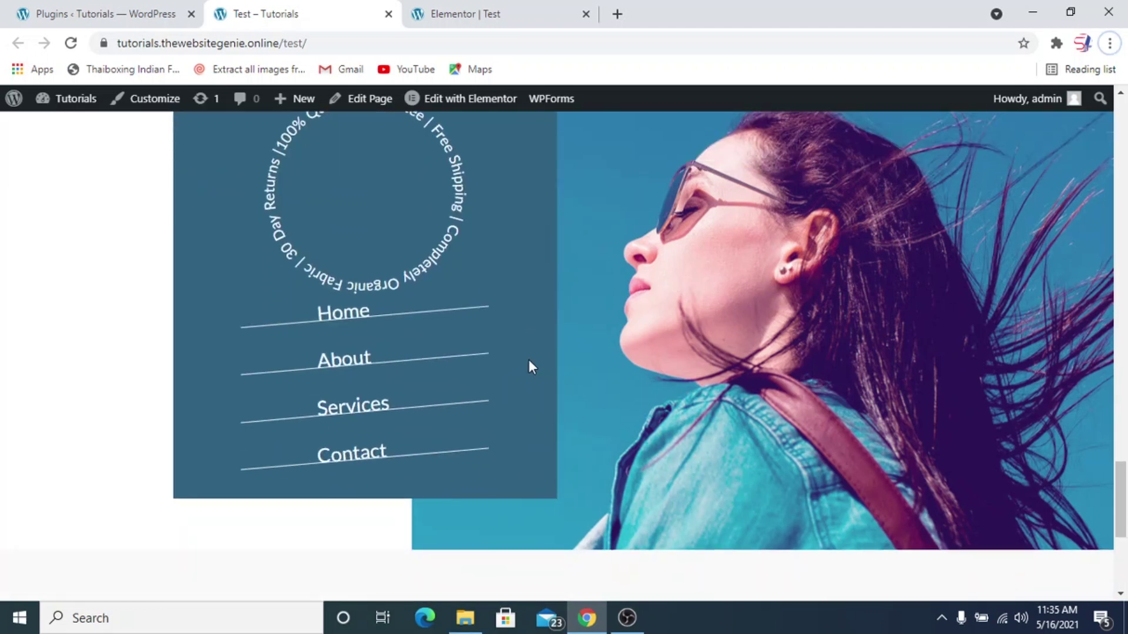
Step: Move the Elementor editor tab ahead of the live page tab, open the circular text path for editing and select its text
click(480, 16)
drag(485, 17, 294, 16)
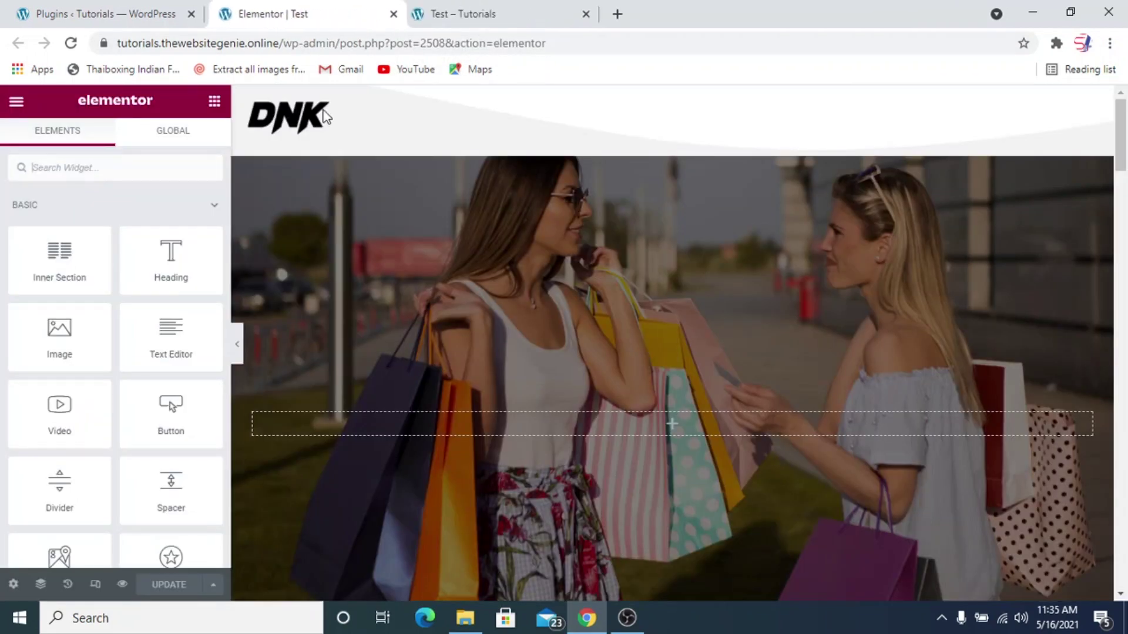
scroll(403, 347, down, 15)
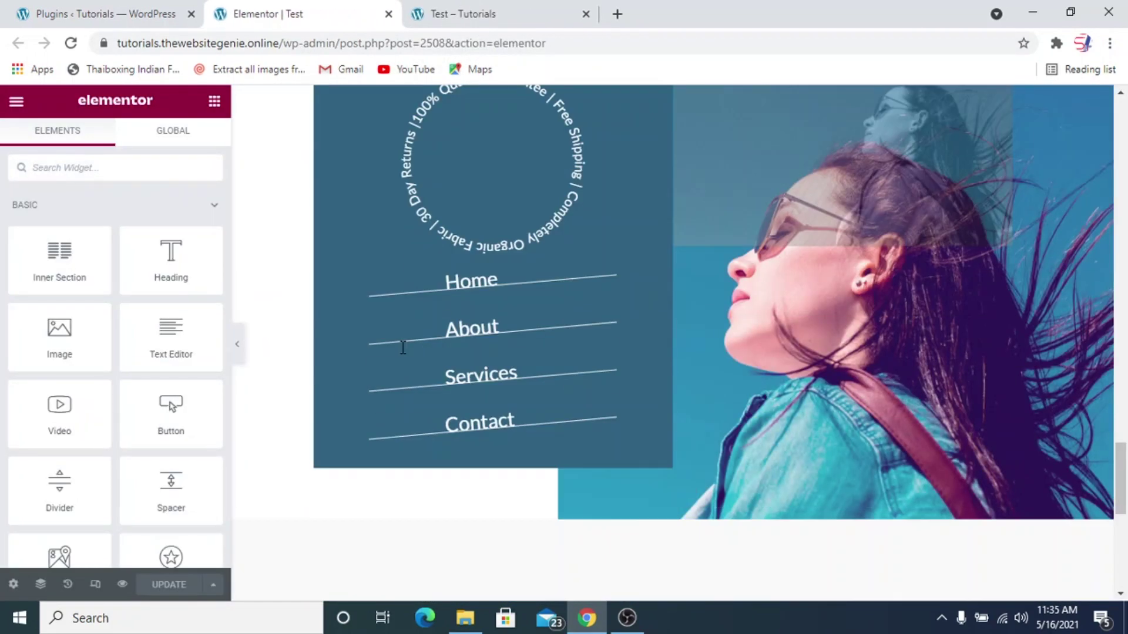
scroll(652, 300, up, 2)
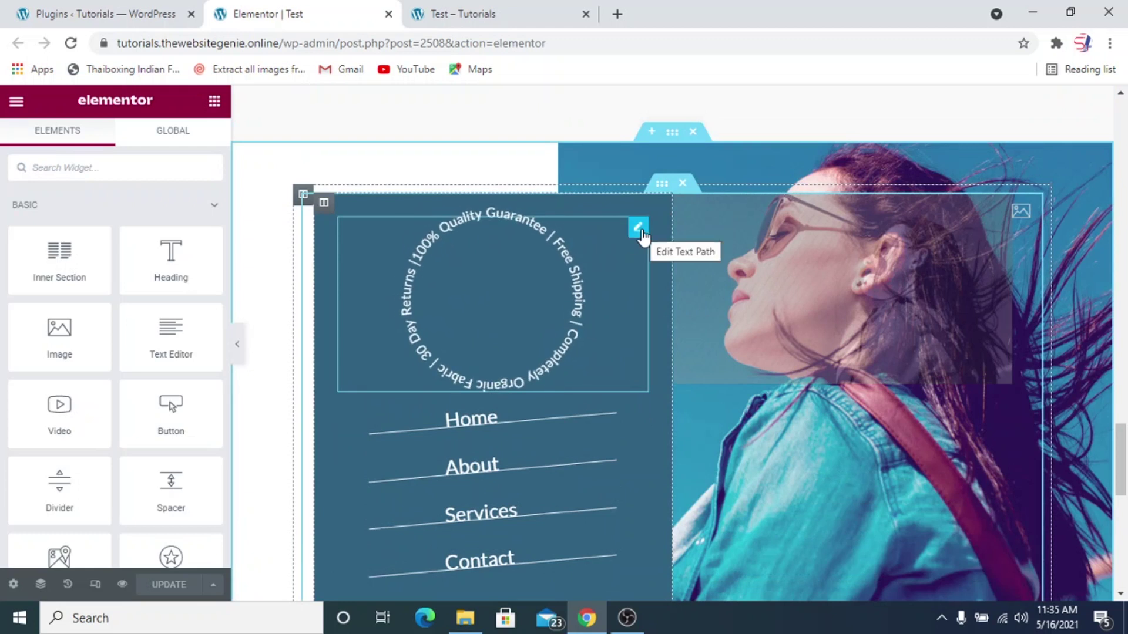
click(638, 228)
triple_click(94, 247)
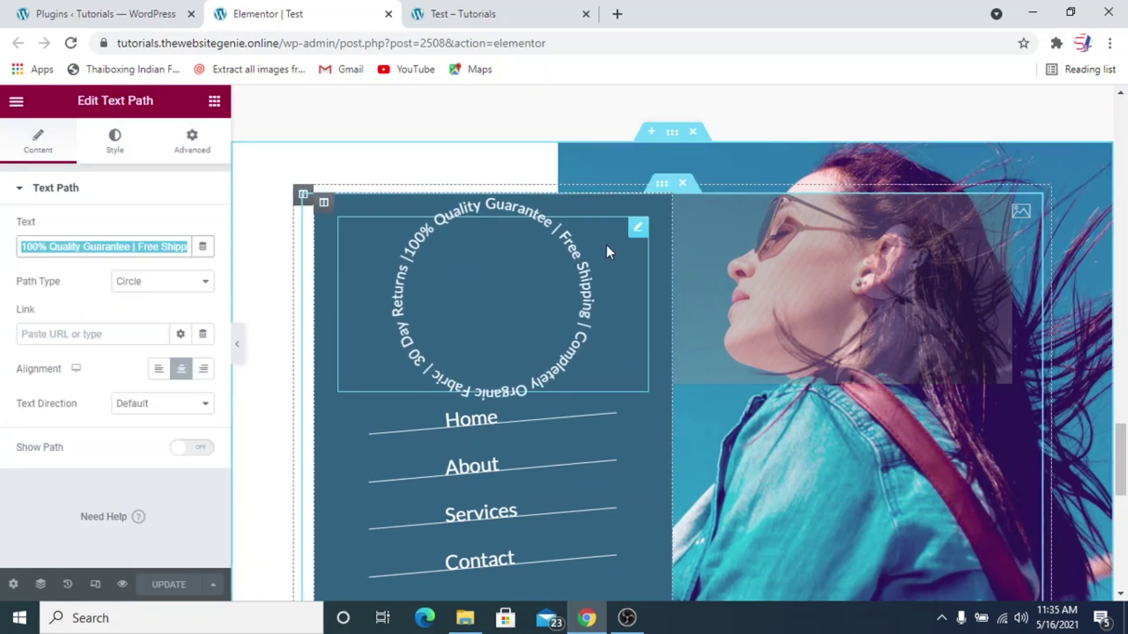
Step: Delete the circular text path and the Home, About, Services and Contact text paths from the blue column
right_click(644, 232)
click(676, 468)
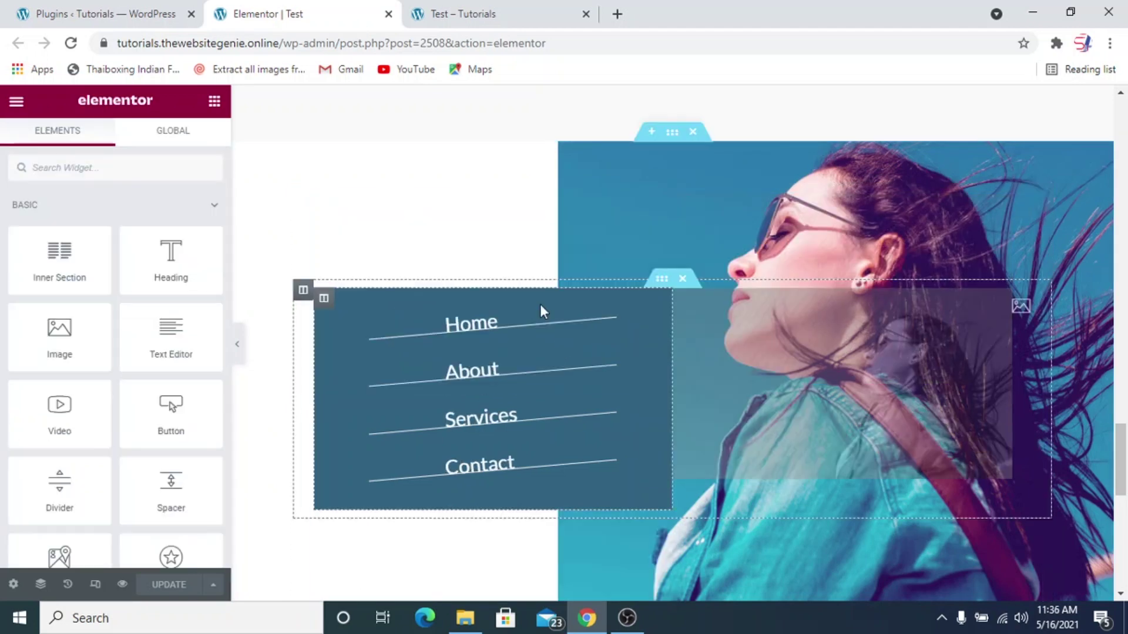
right_click(640, 333)
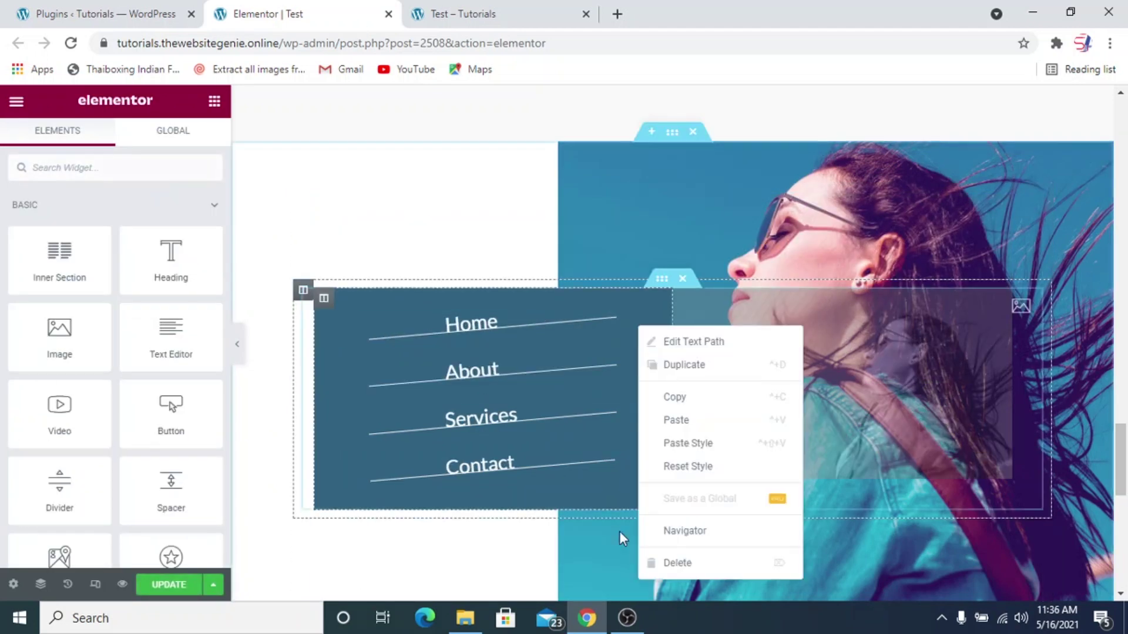
click(674, 563)
right_click(640, 338)
click(673, 570)
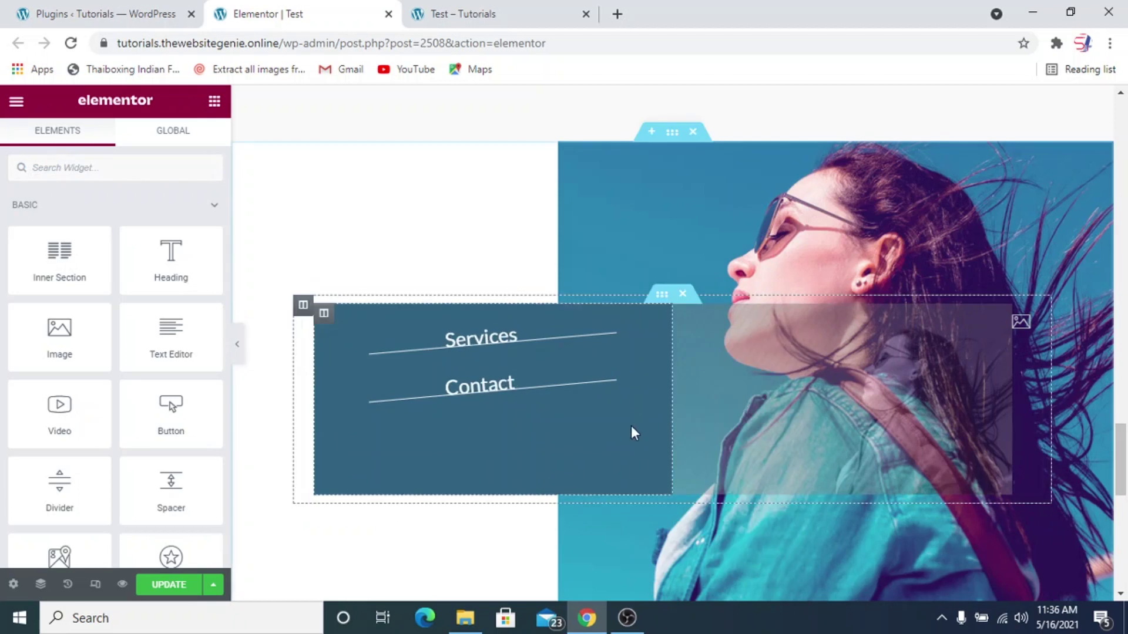
right_click(639, 342)
click(676, 577)
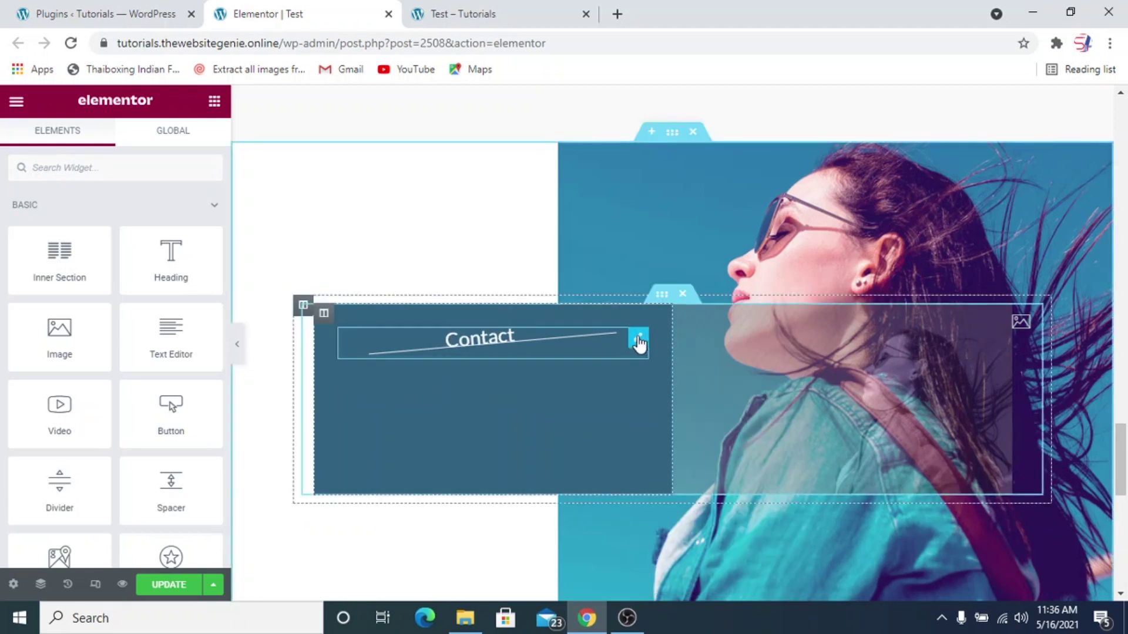
right_click(638, 340)
click(679, 573)
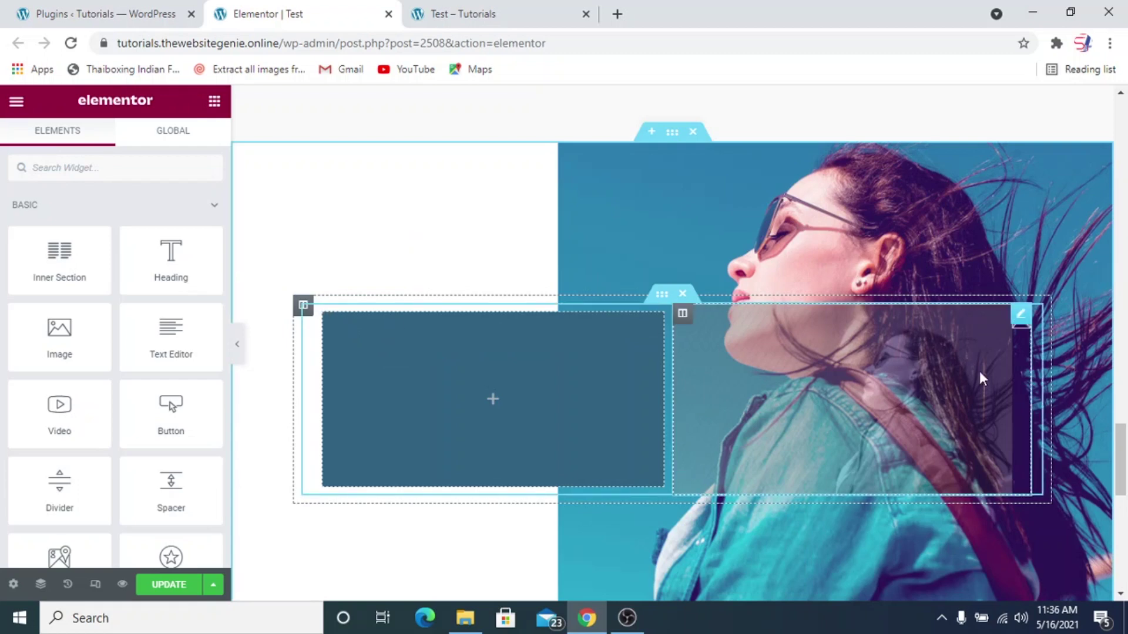
Step: Review the live Test page's sections, from the lorem ipsum box down to the circular text and slanted menu items
click(431, 9)
scroll(605, 344, up, 7)
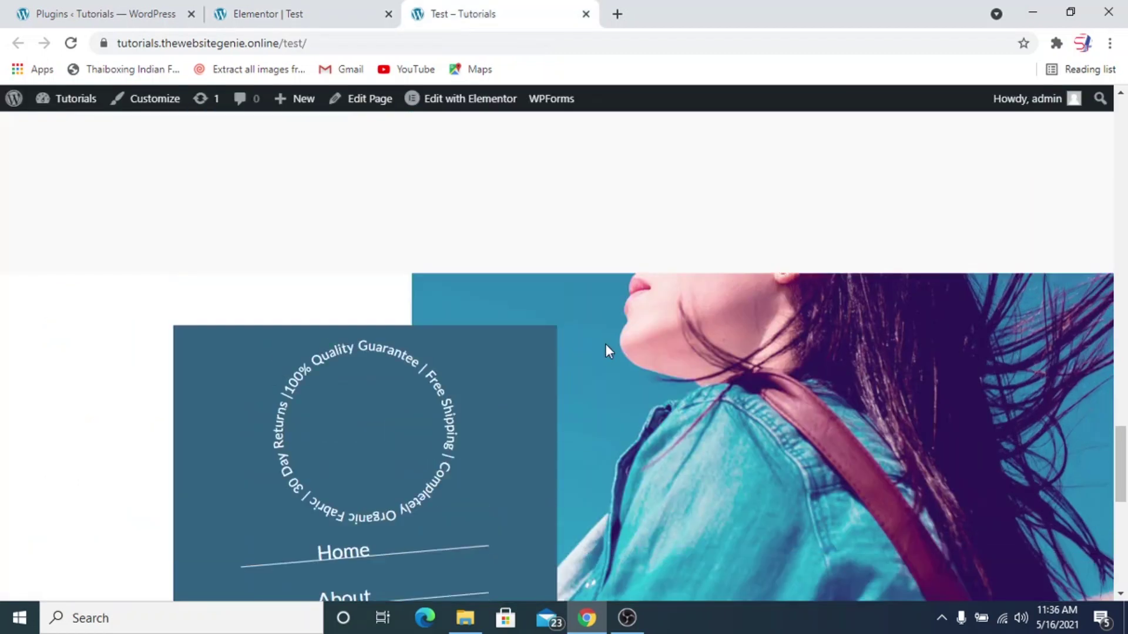
scroll(597, 435, up, 10)
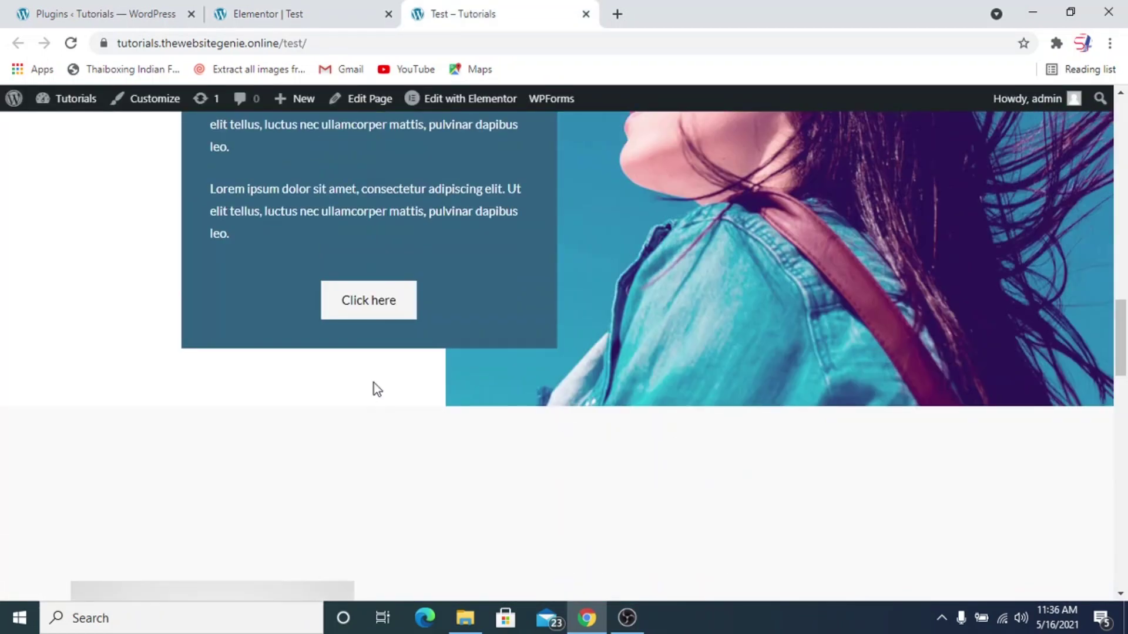
scroll(675, 330, down, 2)
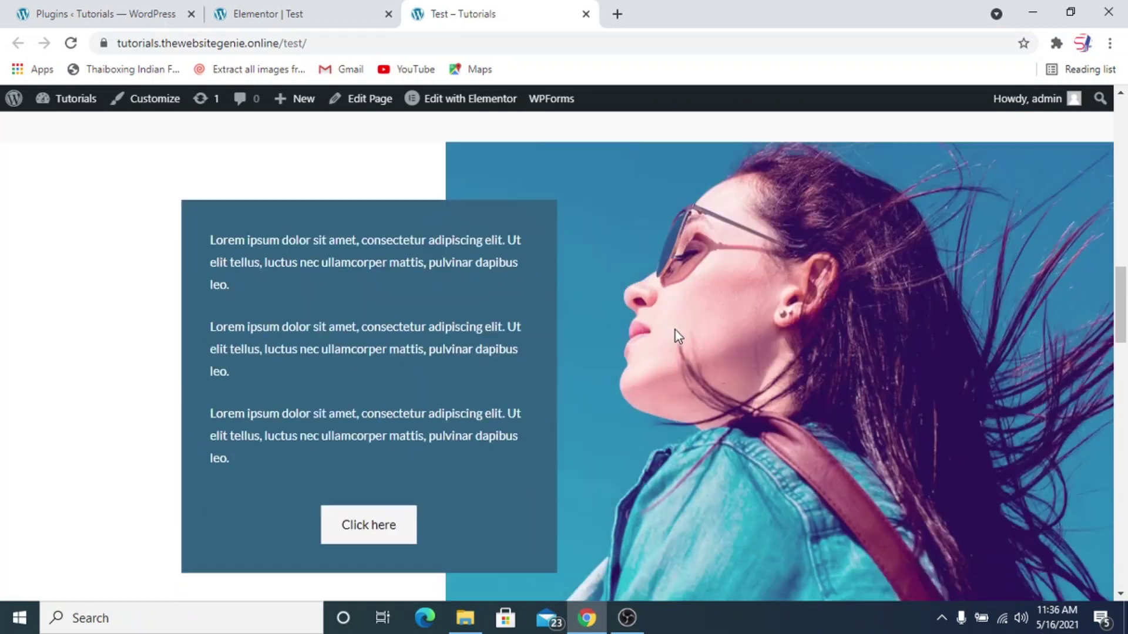
scroll(611, 390, up, 1)
scroll(611, 390, up, 4)
scroll(610, 390, down, 5)
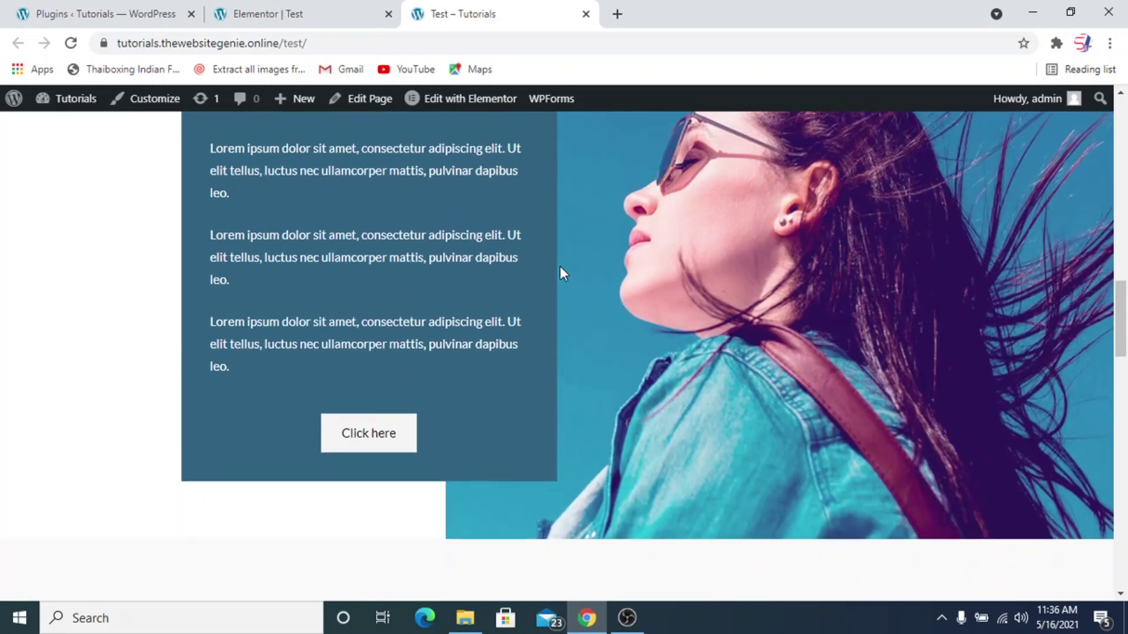
scroll(559, 267, down, 5)
scroll(559, 267, up, 5)
scroll(560, 267, down, 15)
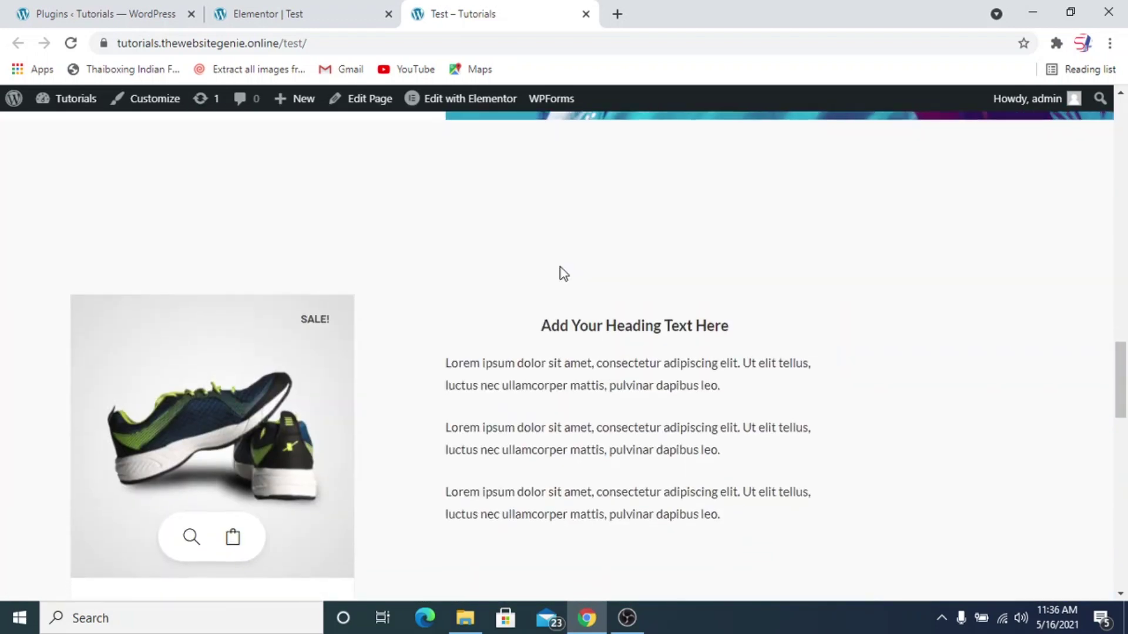
scroll(585, 264, down, 5)
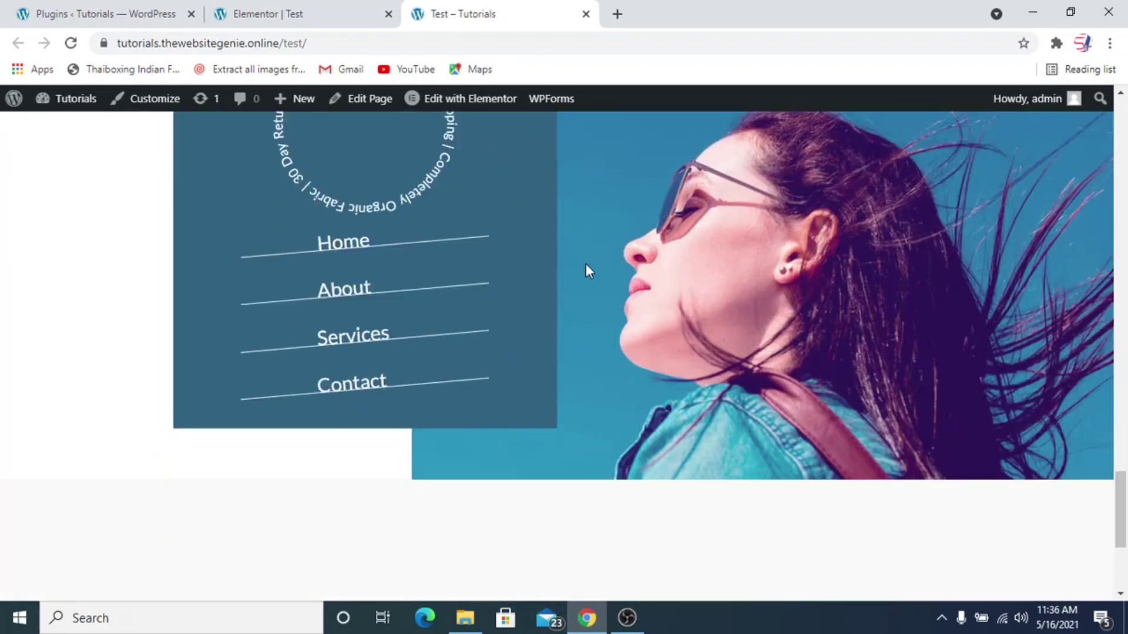
scroll(341, 226, up, 5)
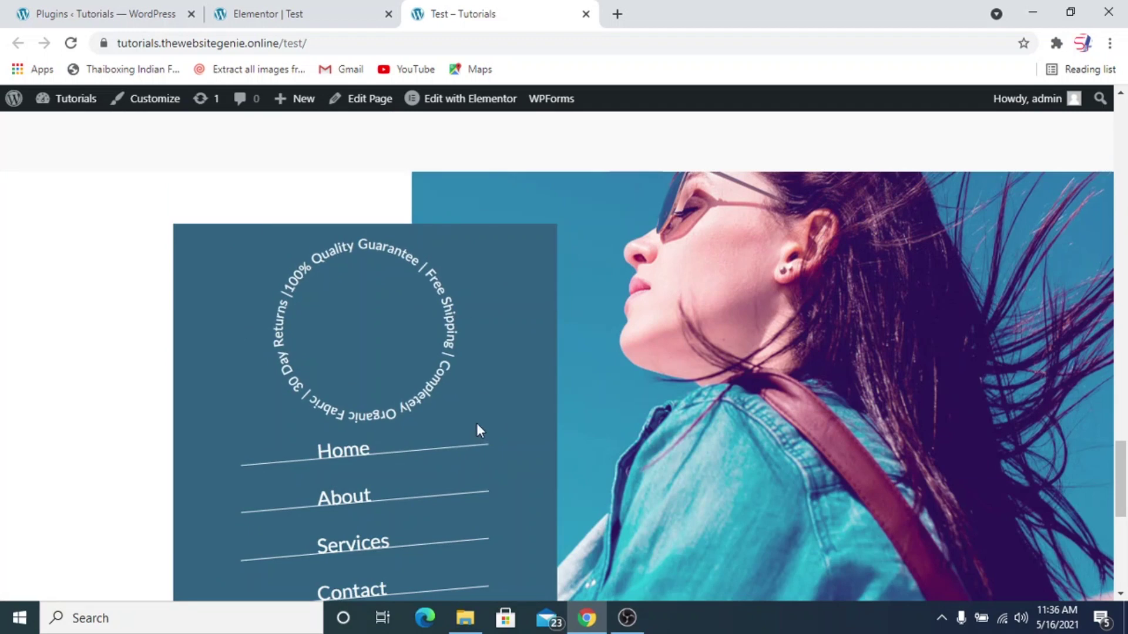
Step: Search the Elementor widgets for "text" and add a Text Path widget to the empty blue column
click(263, 14)
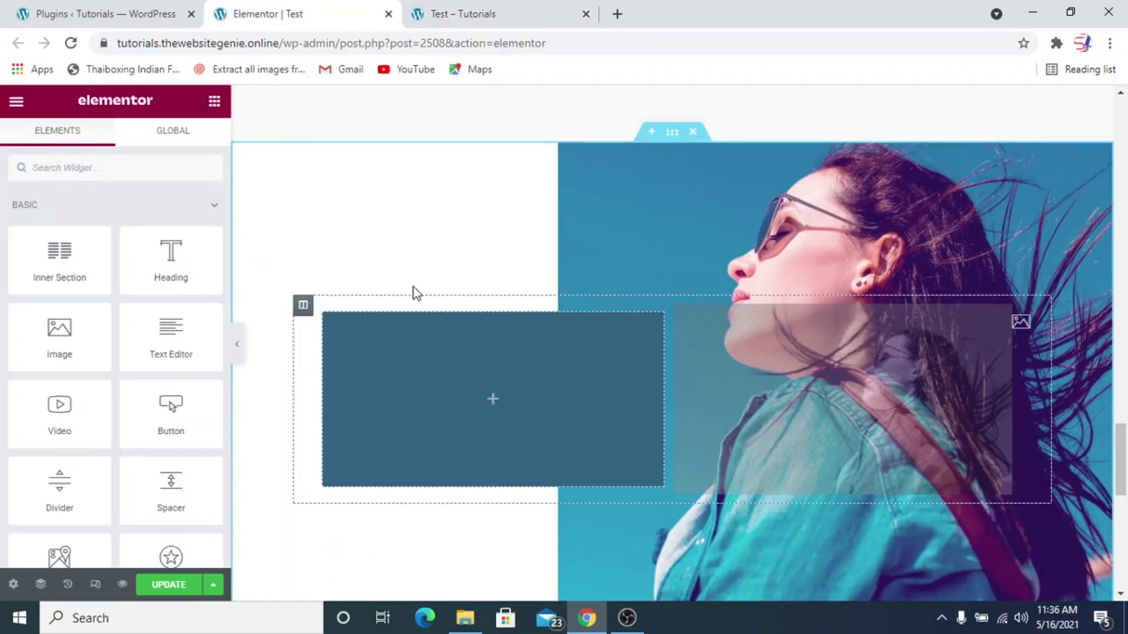
click(88, 167)
text(text)
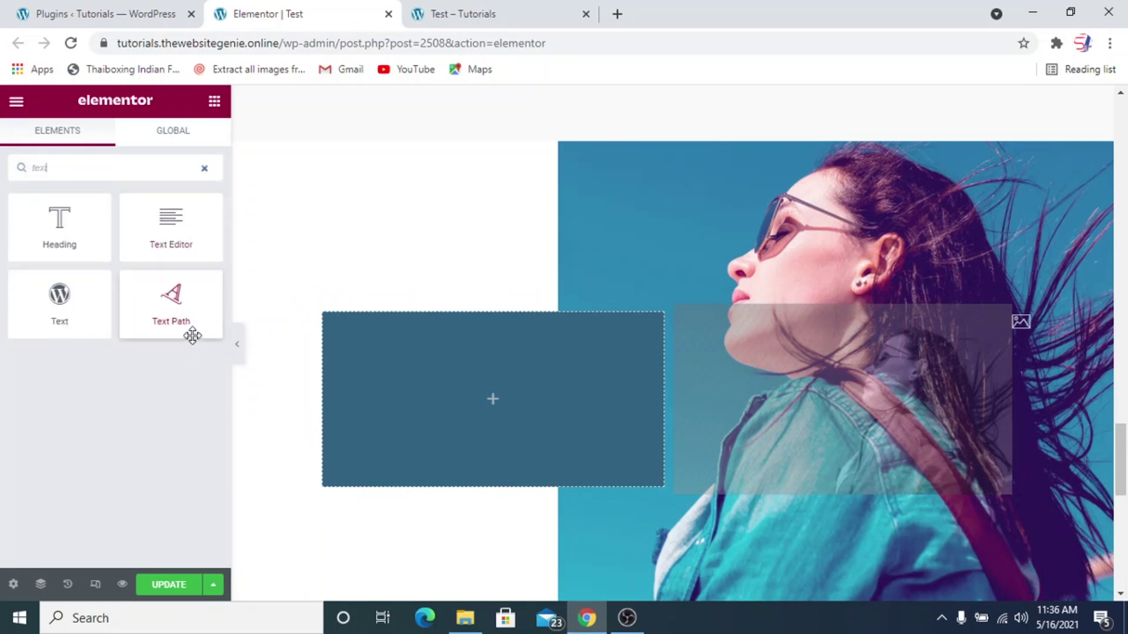
drag(174, 306, 493, 389)
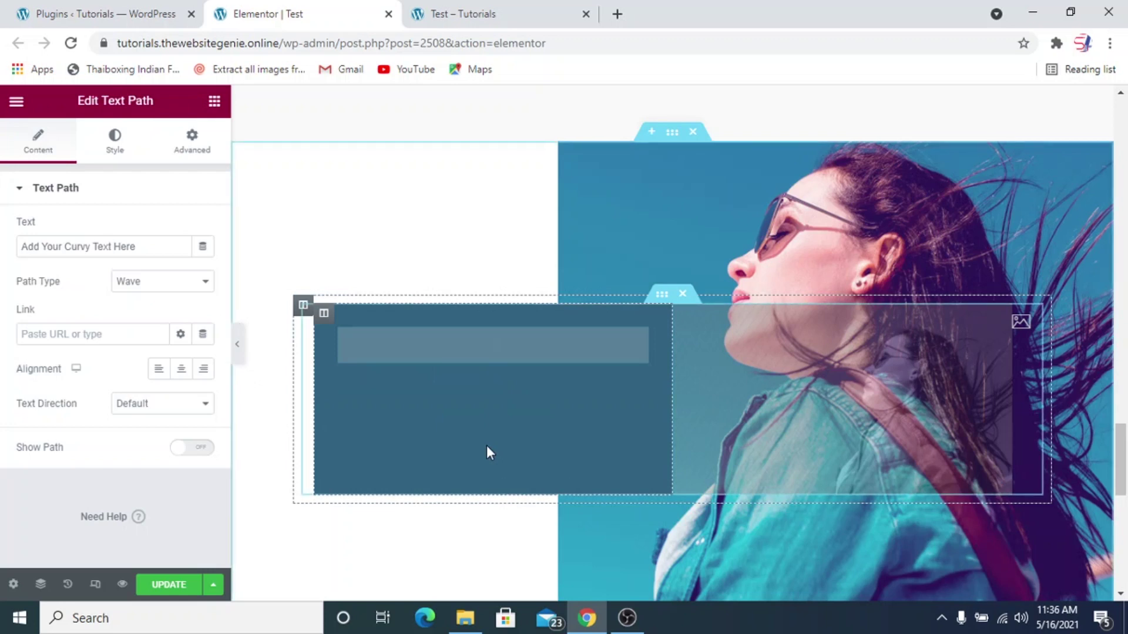
Step: Set the new text path's normal text color to the white global color Saved Color #8
triple_click(159, 248)
click(115, 140)
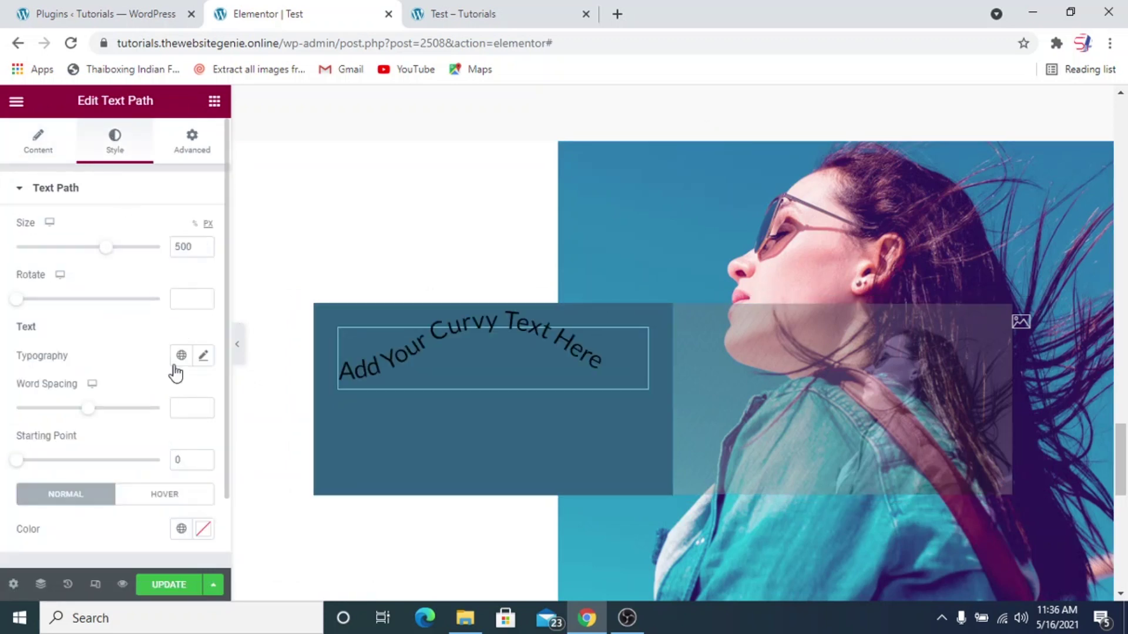
scroll(175, 376, down, 2)
click(181, 447)
scroll(79, 405, down, 1)
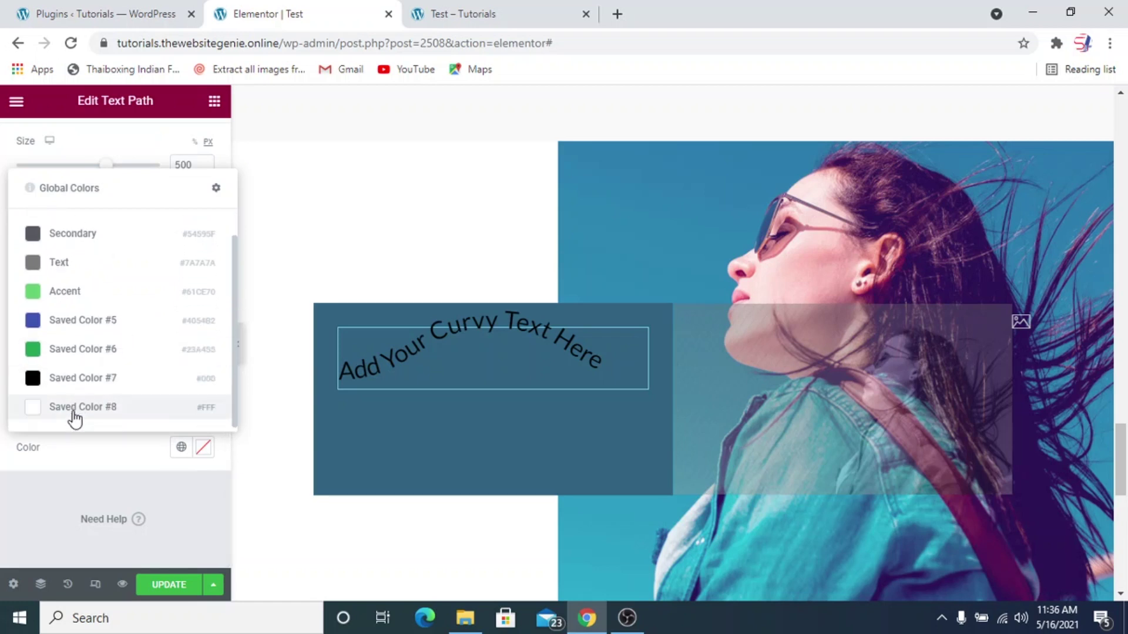
click(74, 412)
scroll(83, 281, up, 5)
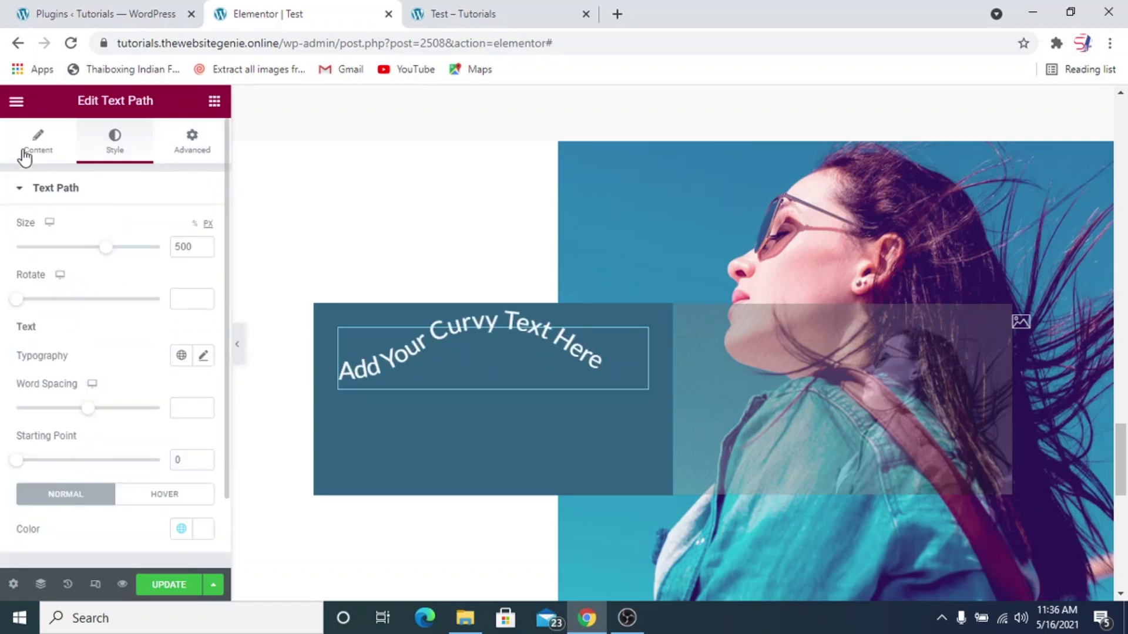
Step: Replace the text path's placeholder text with "100% Quality Guarantee | Free Shipping | Completely Organic Fabric | 30 Day Returns |"
click(38, 141)
triple_click(109, 247)
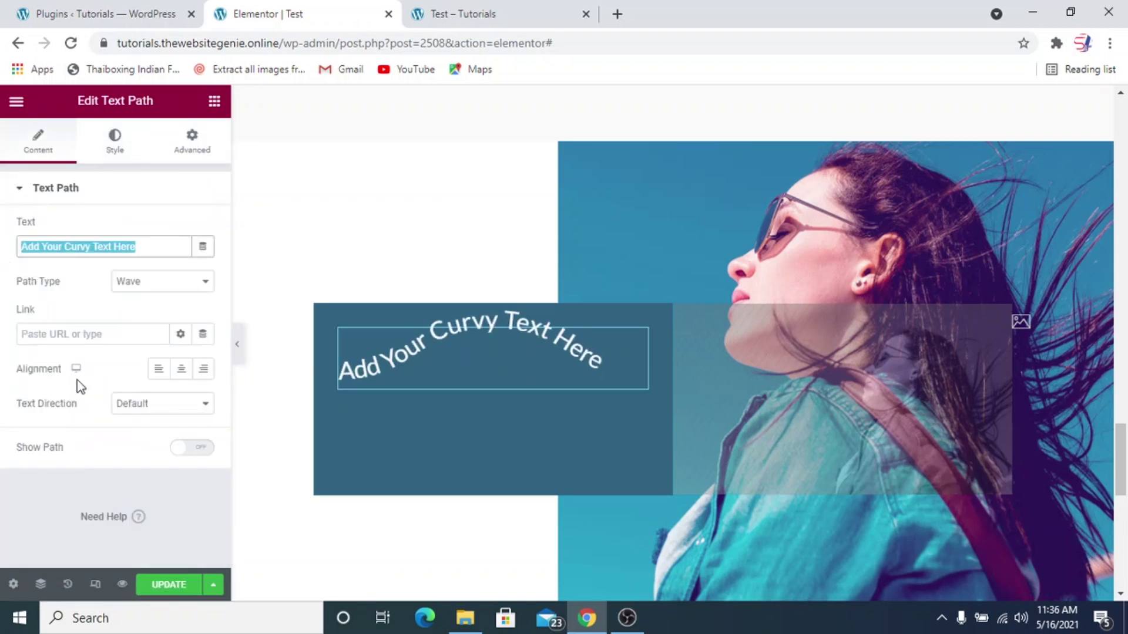
key(ctrl+v)
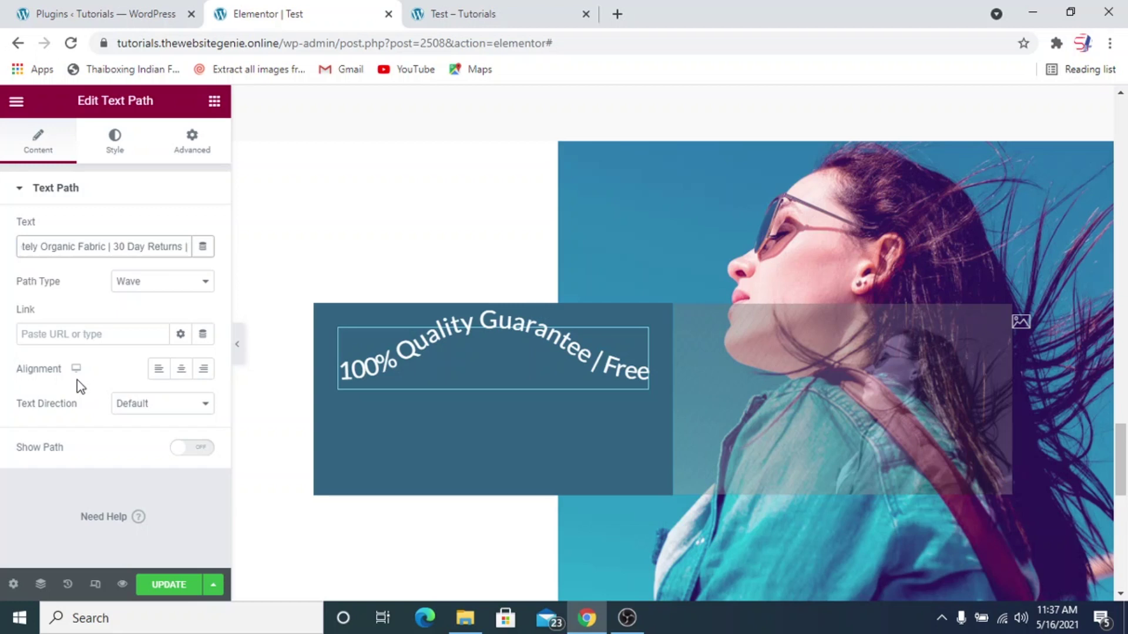
Step: Try the Custom path type on the text path and return it to Wave
click(164, 284)
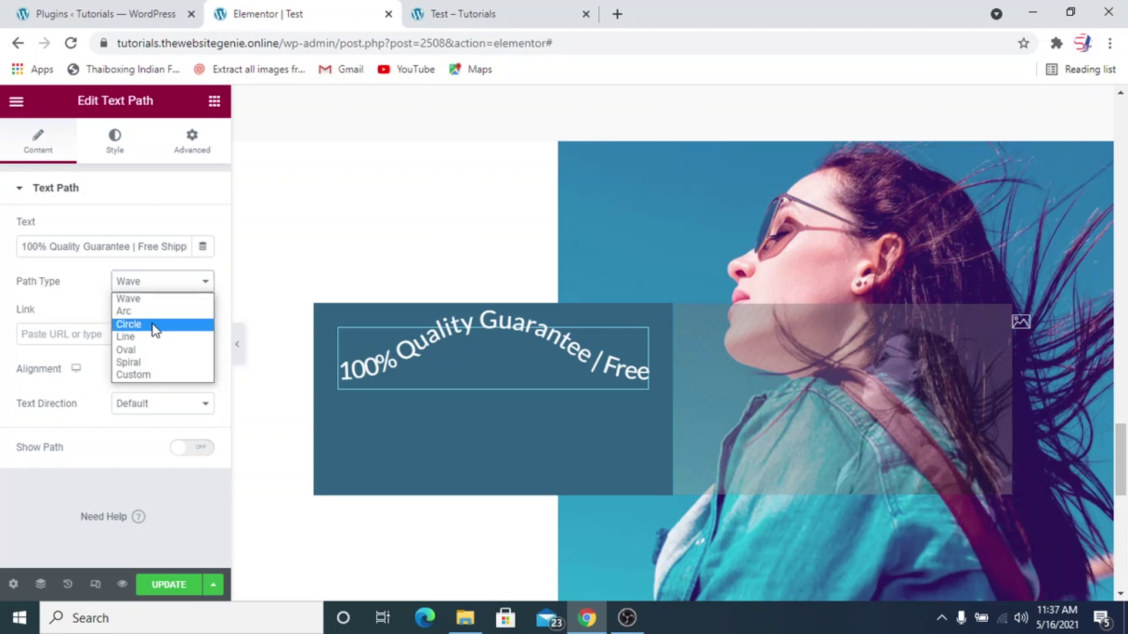
click(155, 375)
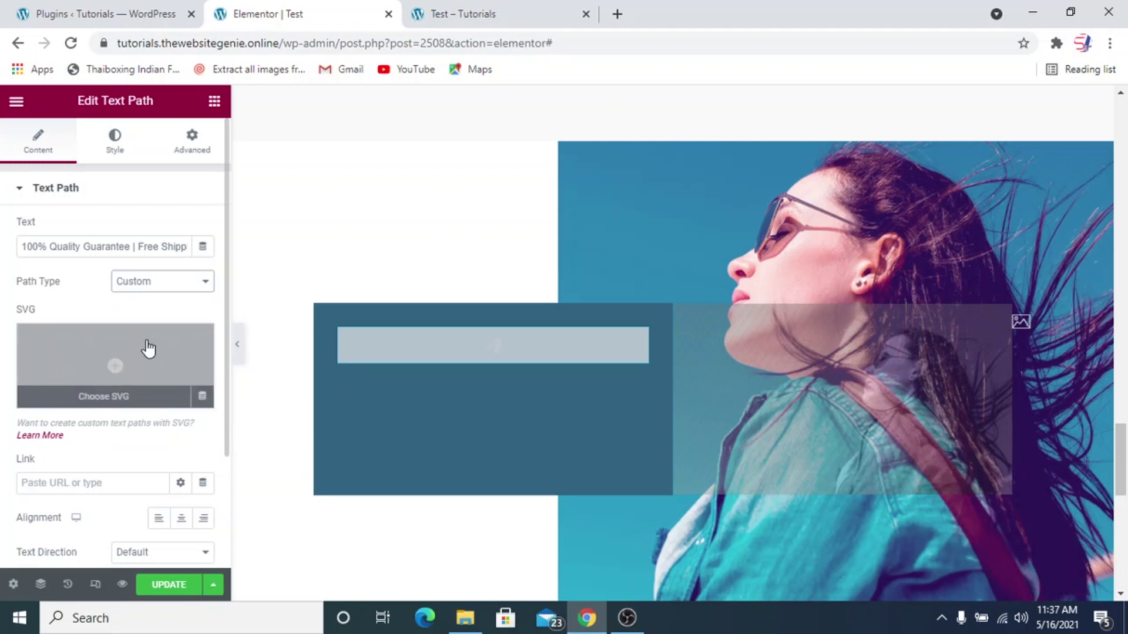
click(155, 286)
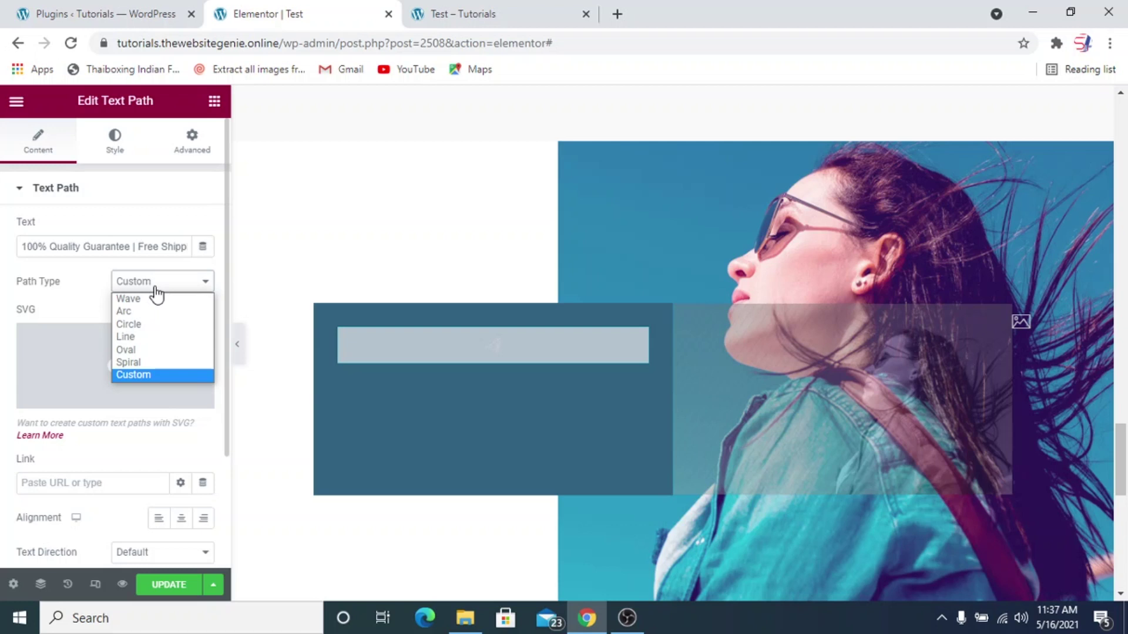
key(Escape)
key(Home)
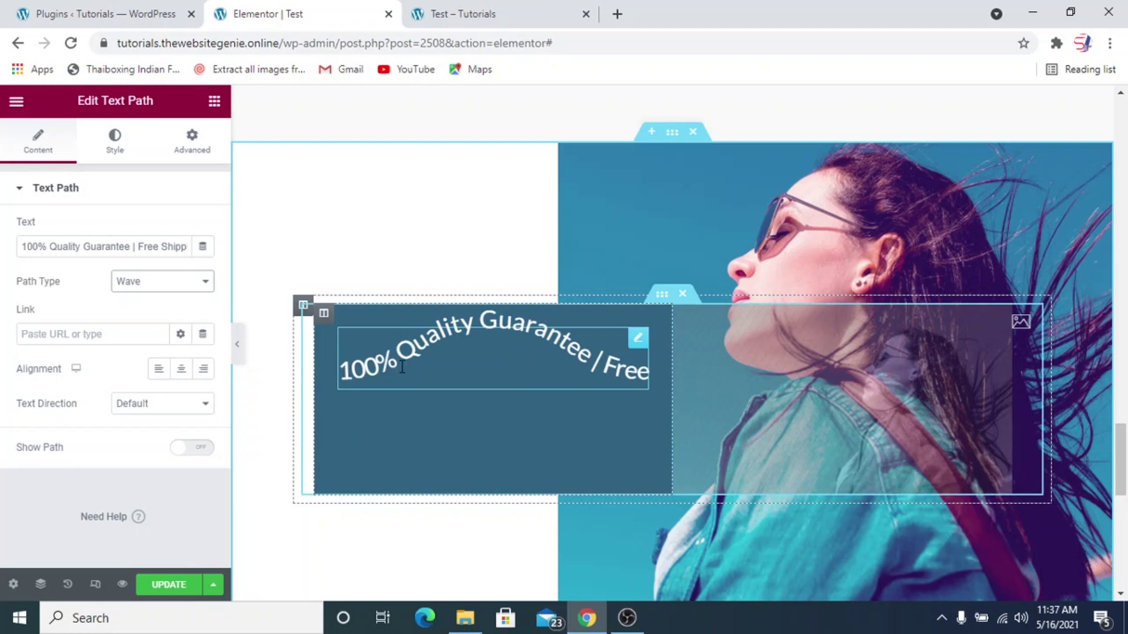
Step: Set the wave text's size to 250 px, its word spacing to -7 and its starting point to 6
click(115, 139)
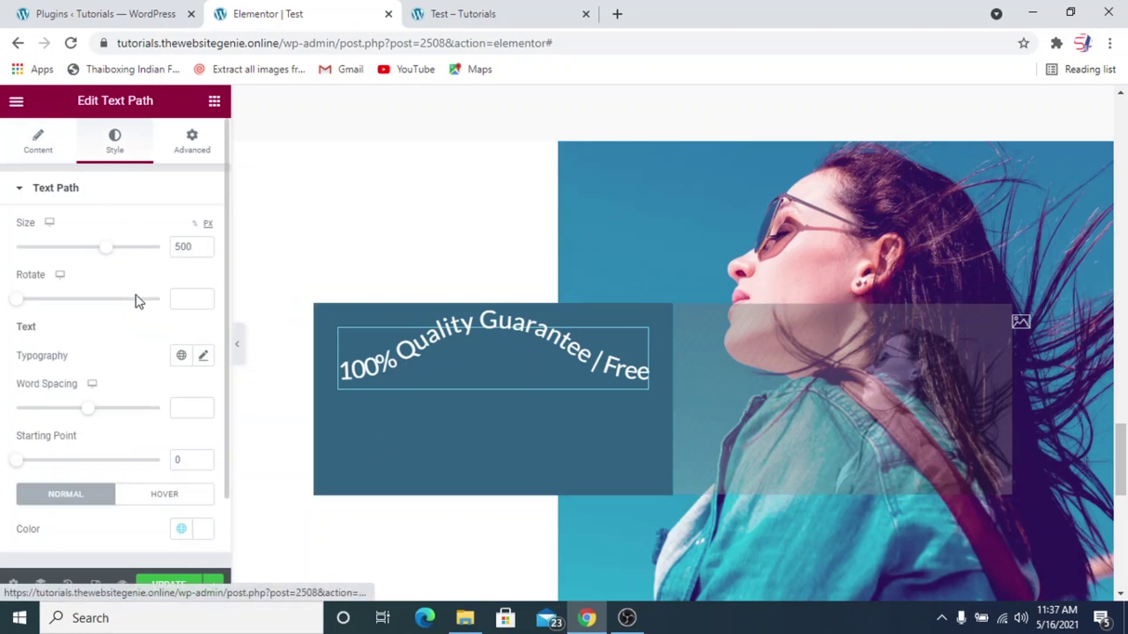
drag(111, 251, 62, 254)
click(38, 140)
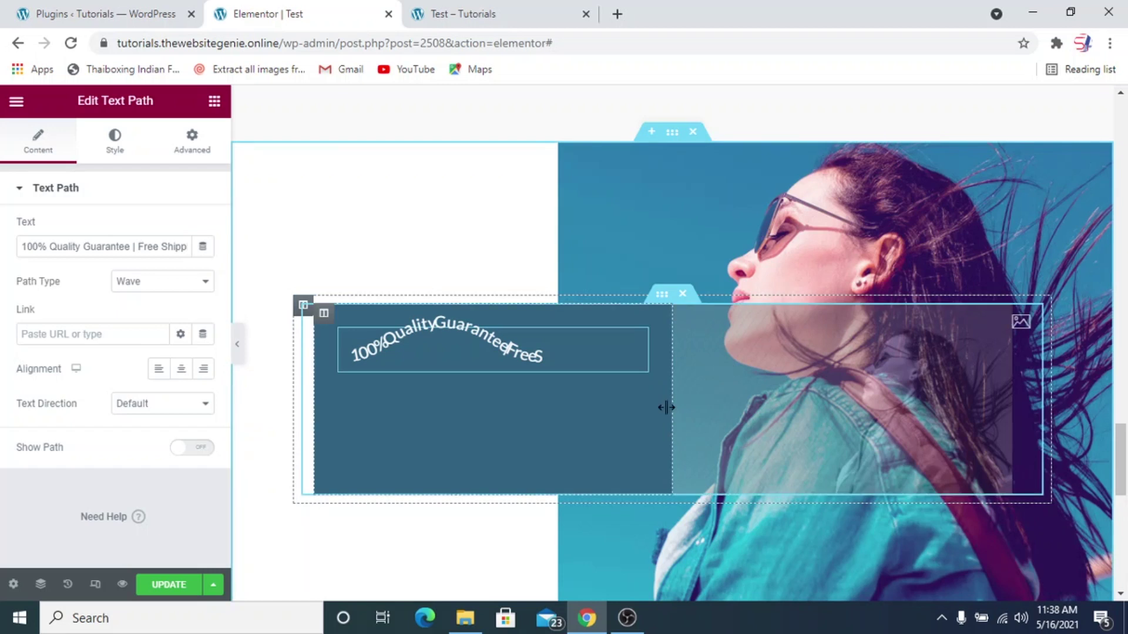
click(124, 148)
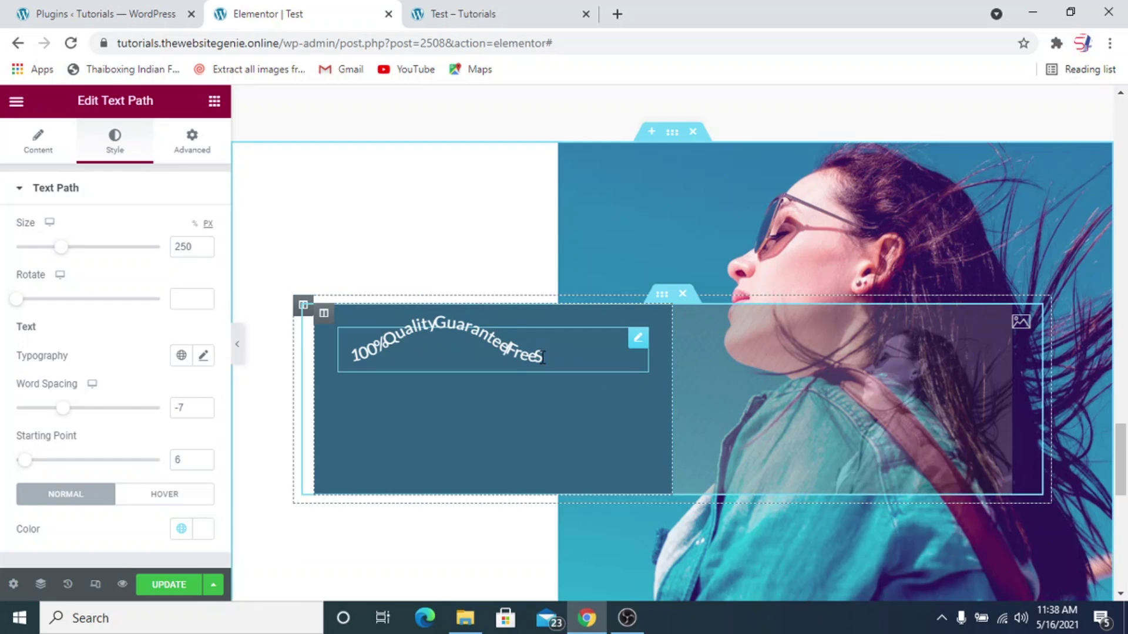
Step: Change the text path's path type from Wave to Arc
click(41, 150)
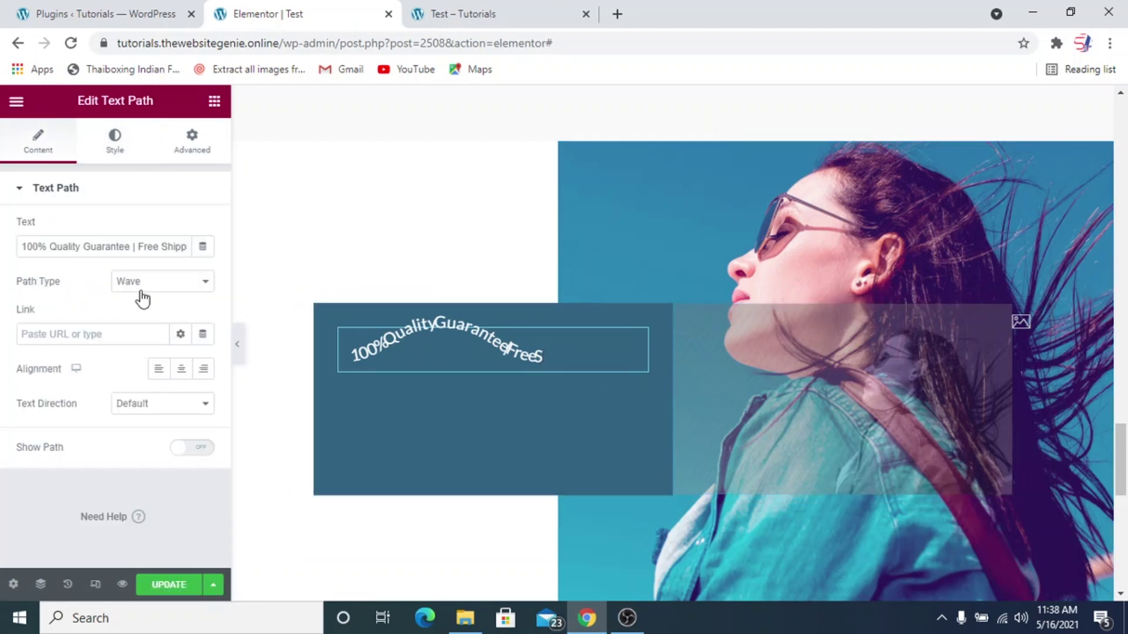
click(142, 289)
click(151, 316)
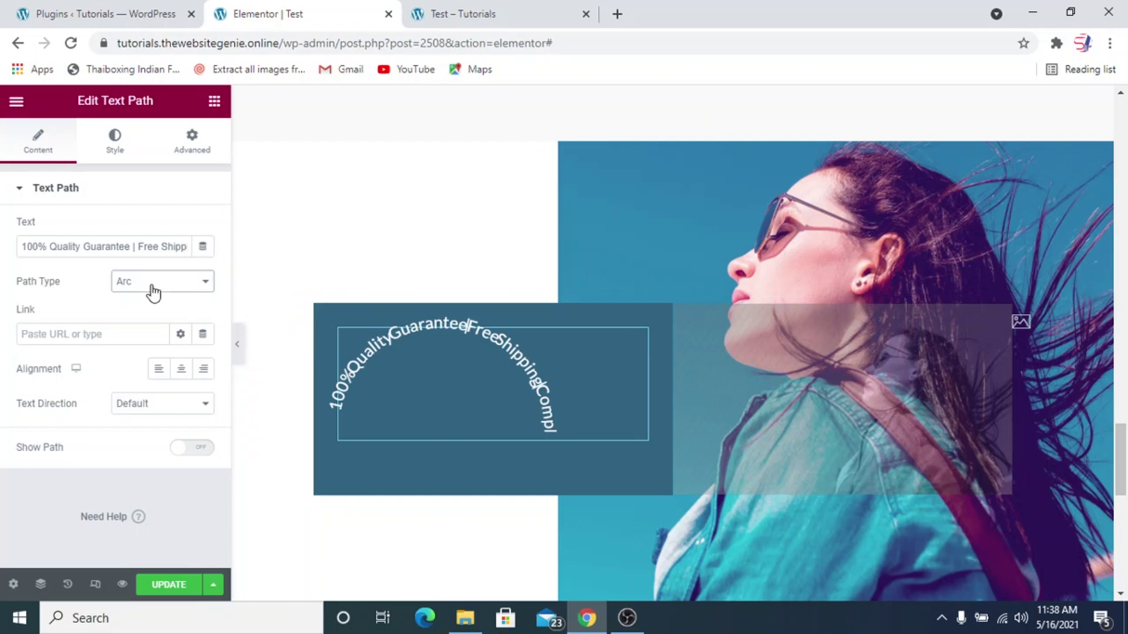
Step: Set the arc text's rotation to 66, its word spacing to 1 and its starting point to 23
click(114, 140)
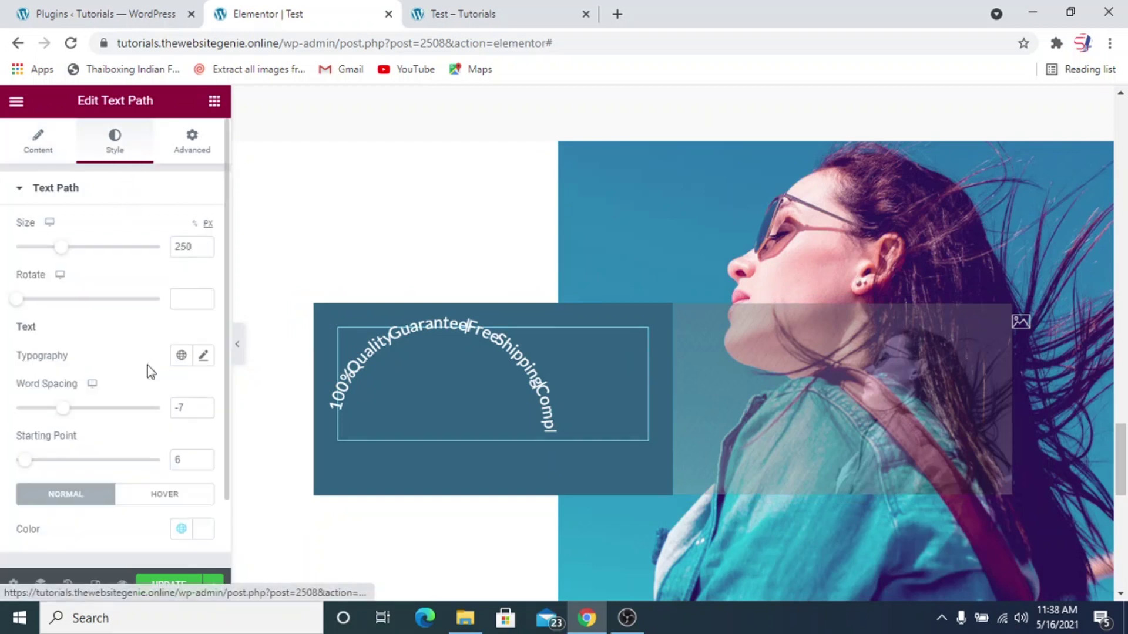
drag(23, 306, 48, 311)
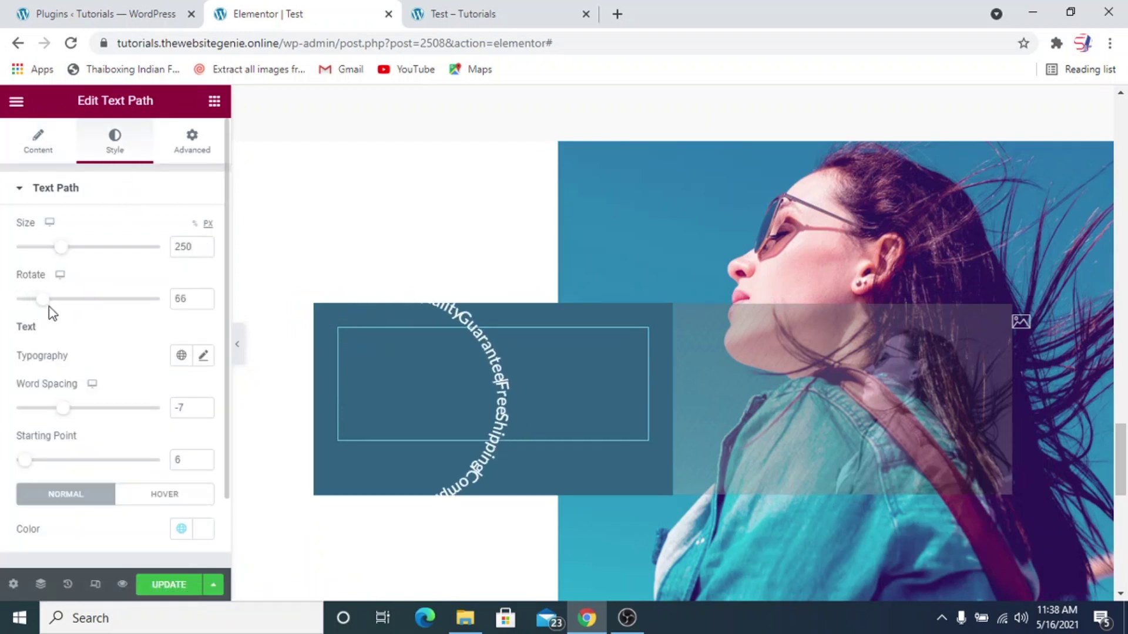
drag(66, 419, 95, 420)
drag(26, 462, 51, 467)
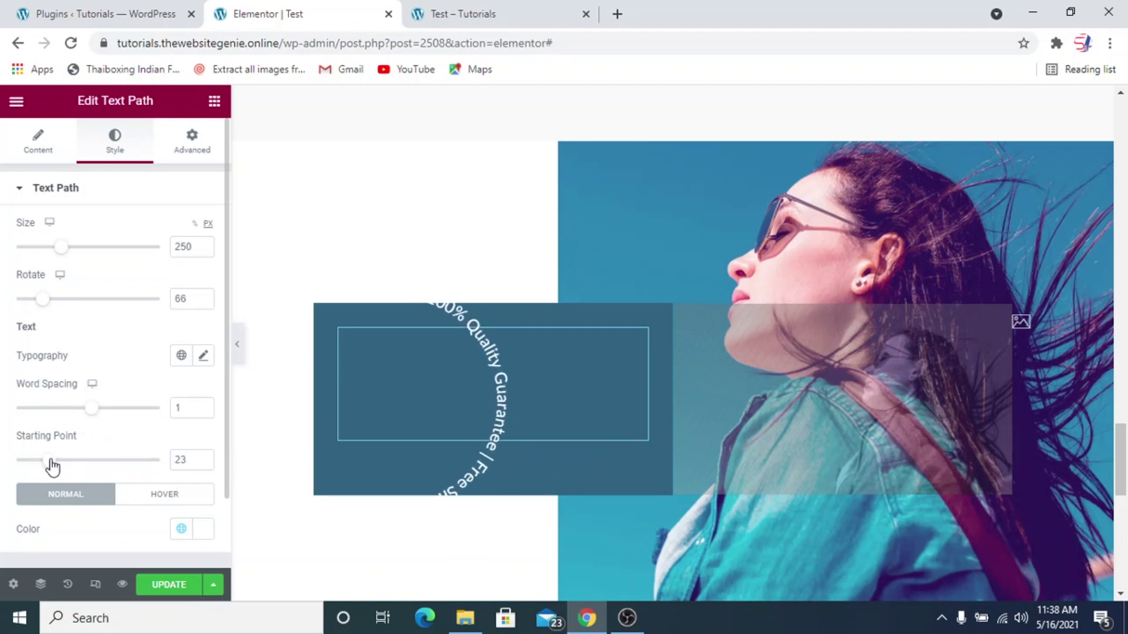
Step: Try the Circle path type on the text path and switch it to Line
click(41, 158)
click(141, 285)
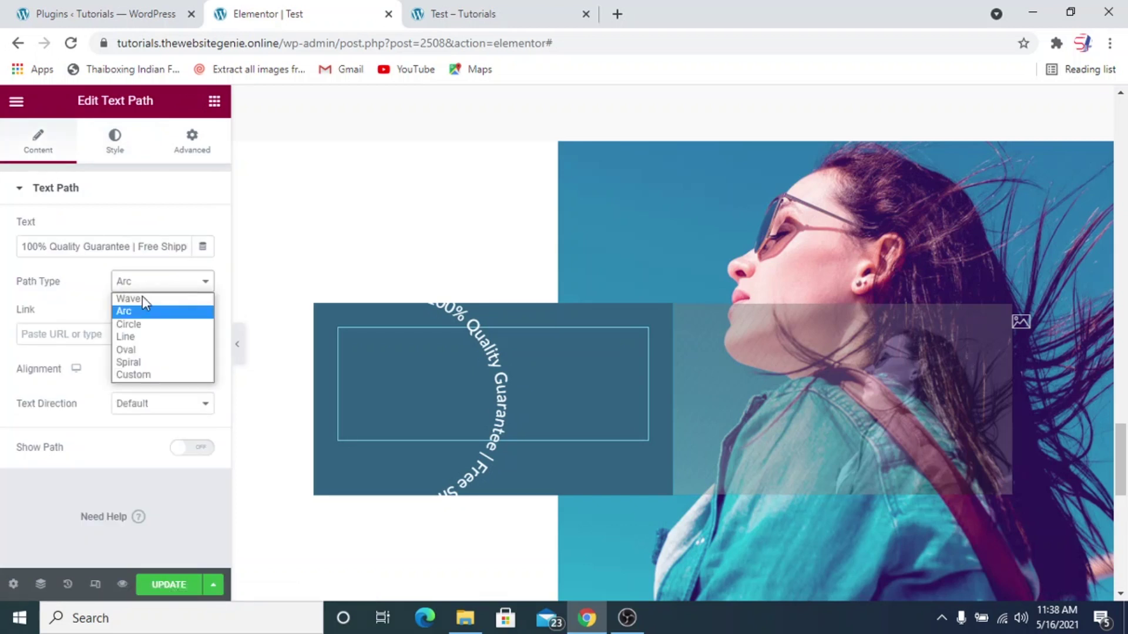
click(144, 324)
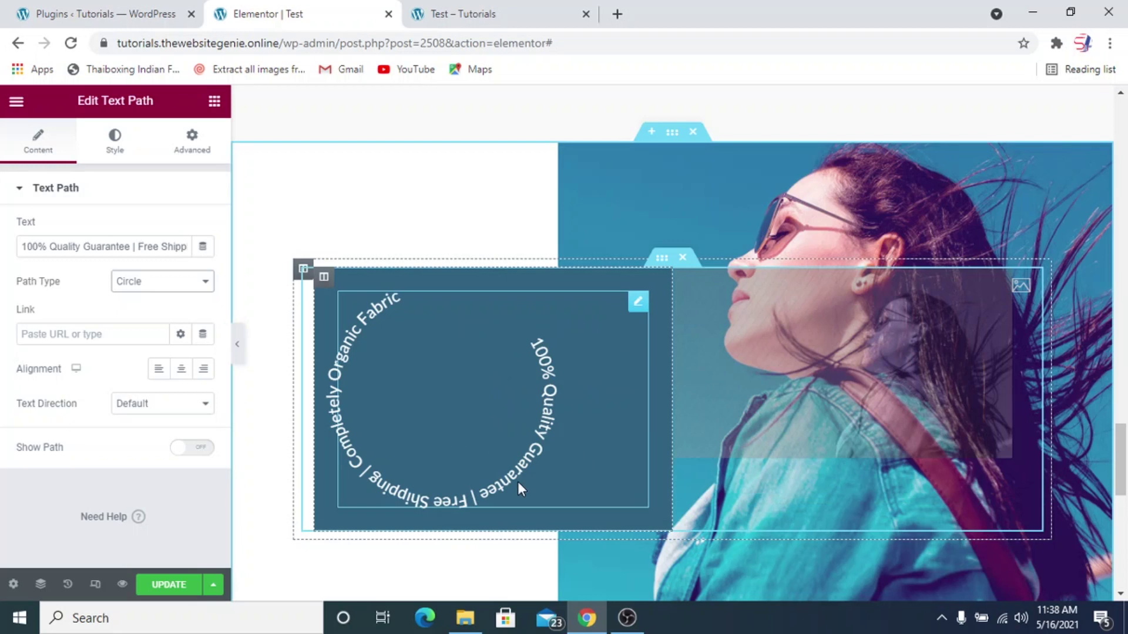
click(124, 285)
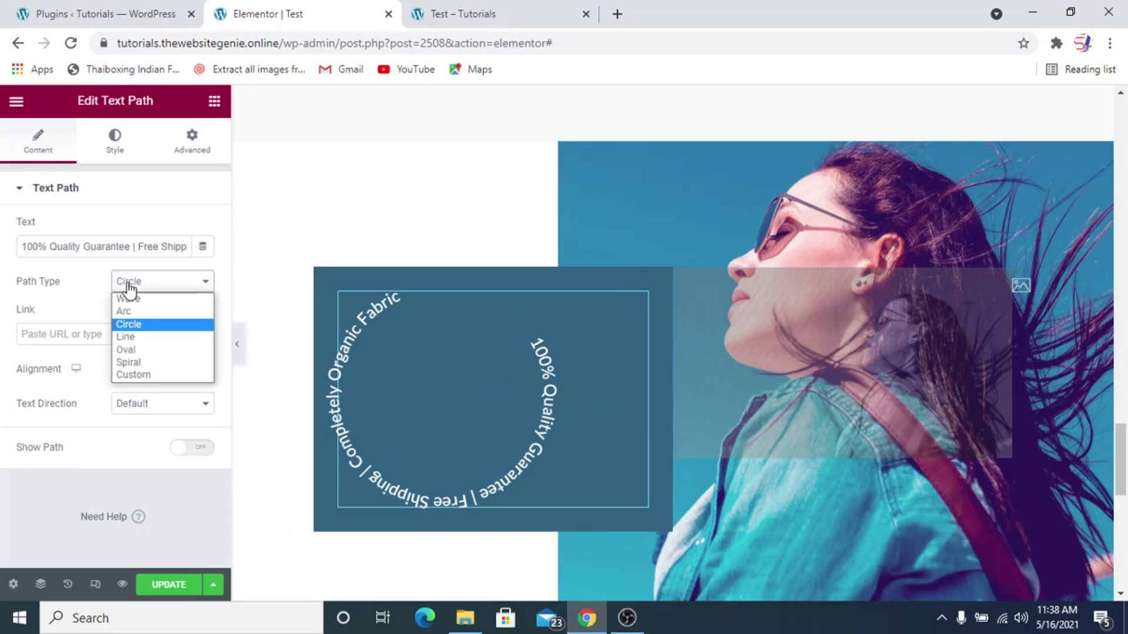
click(135, 337)
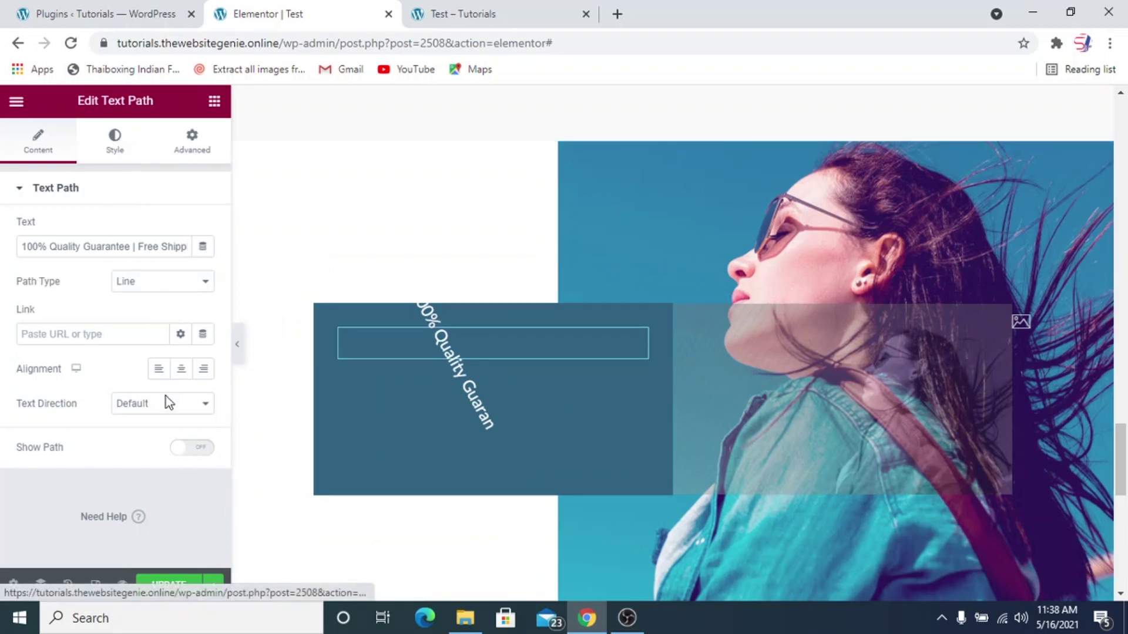
Step: Set the line text's starting point to 9, its rotation to 10 and its word spacing to -2
drag(46, 468, 25, 463)
drag(51, 317, 19, 314)
mouse_move(91, 415)
mouse_down()
mouse_move(111, 415)
mouse_move(82, 418)
mouse_up()
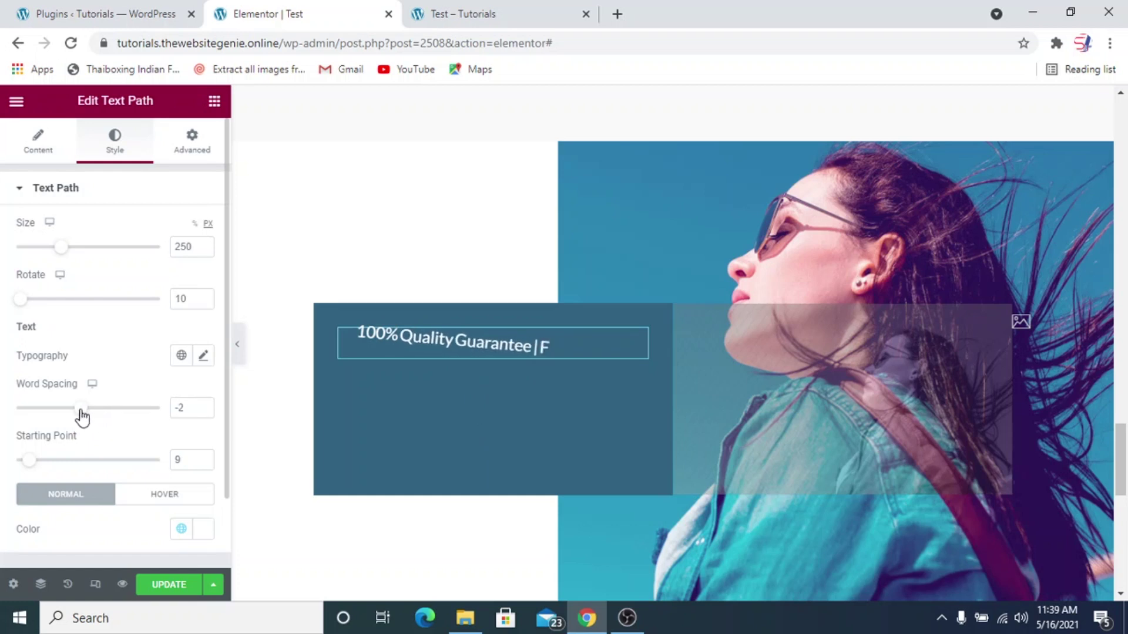
Step: Turn on the display of the path line and set its normal stroke color to white (#FFFFFF)
click(41, 154)
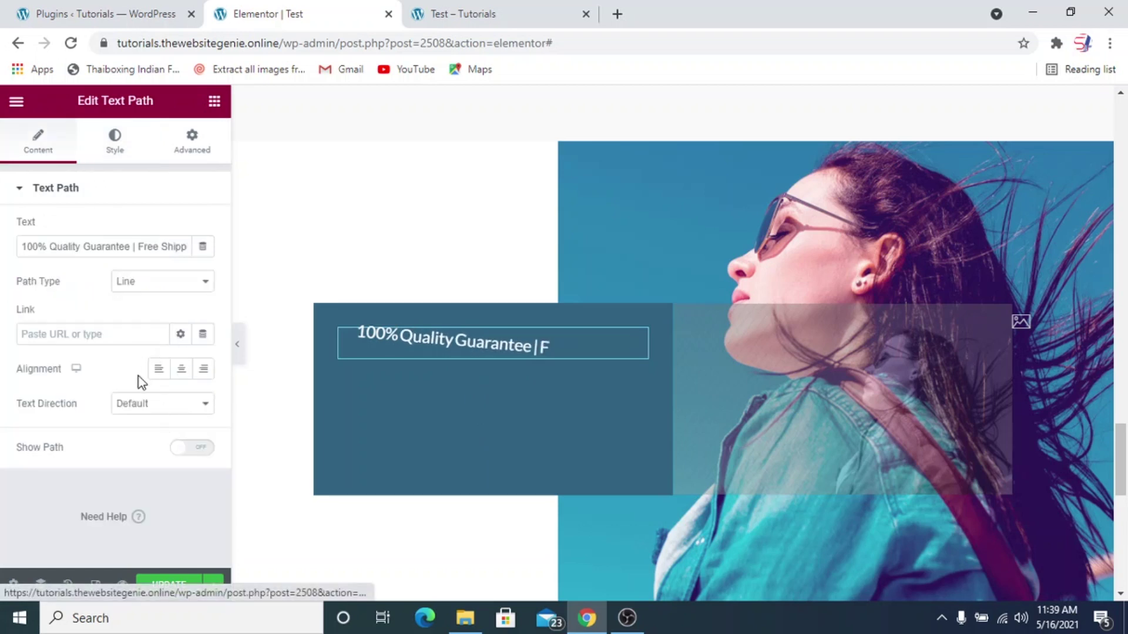
click(183, 461)
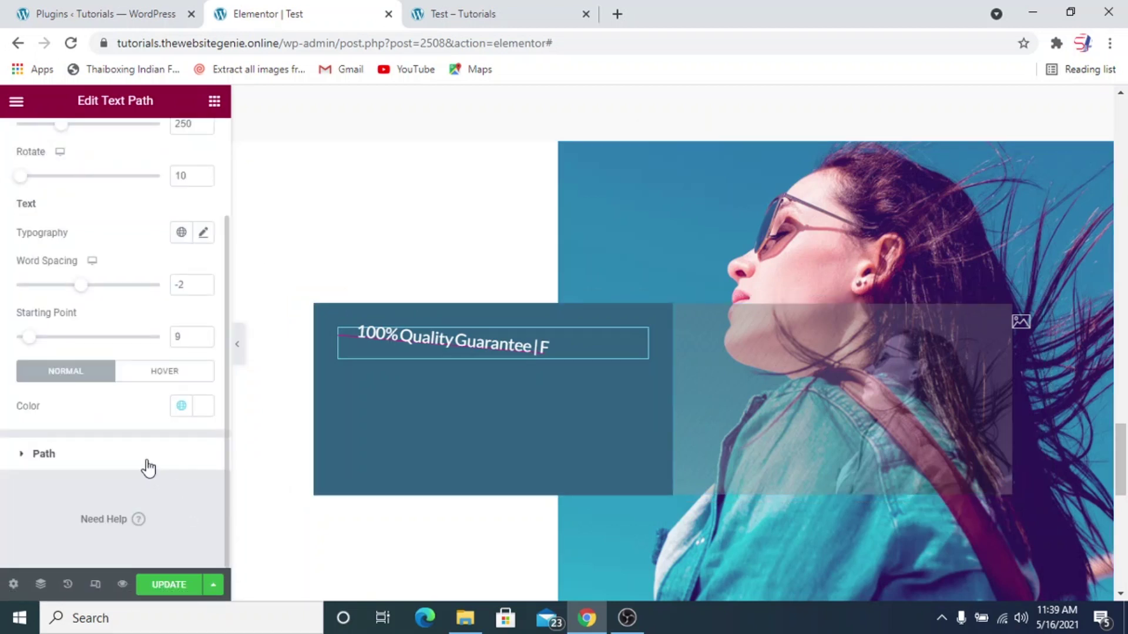
click(146, 462)
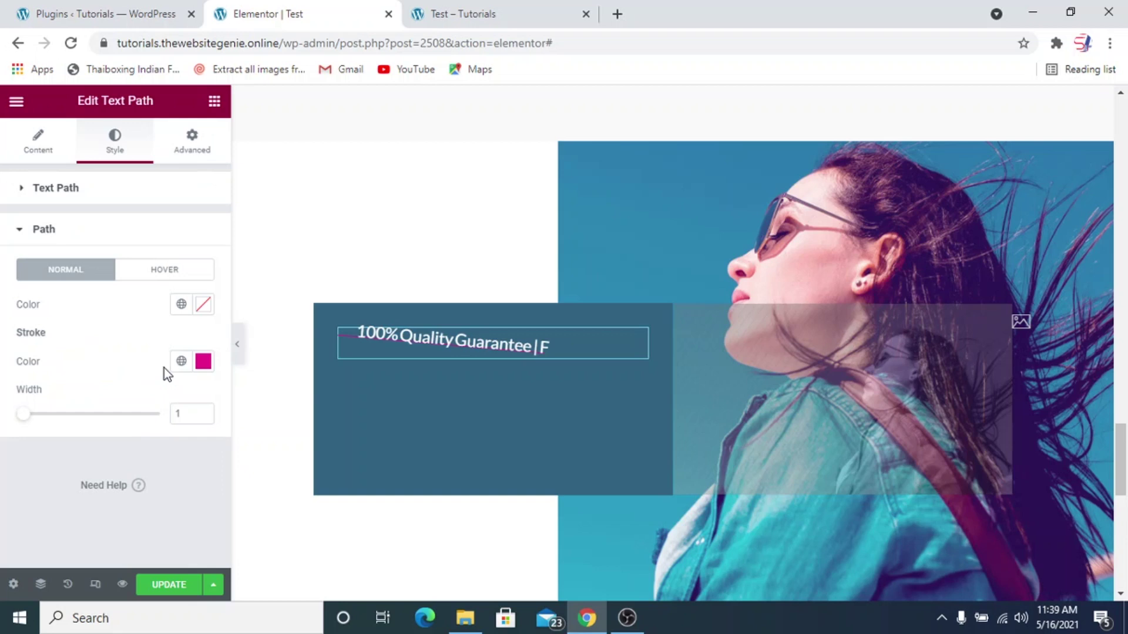
click(202, 362)
click(244, 152)
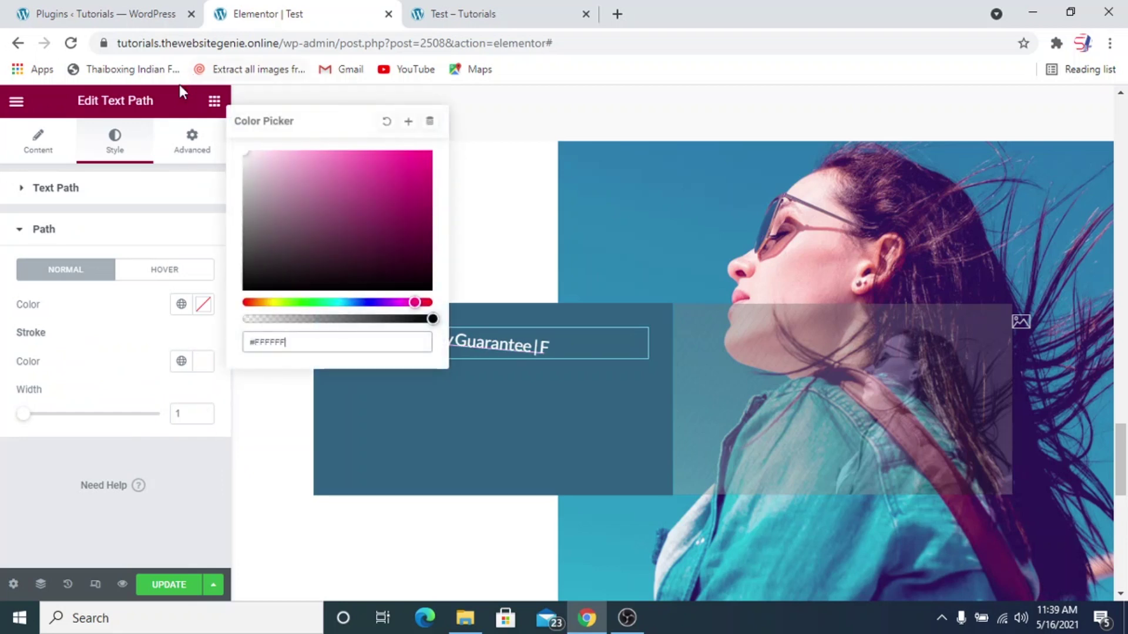
click(169, 461)
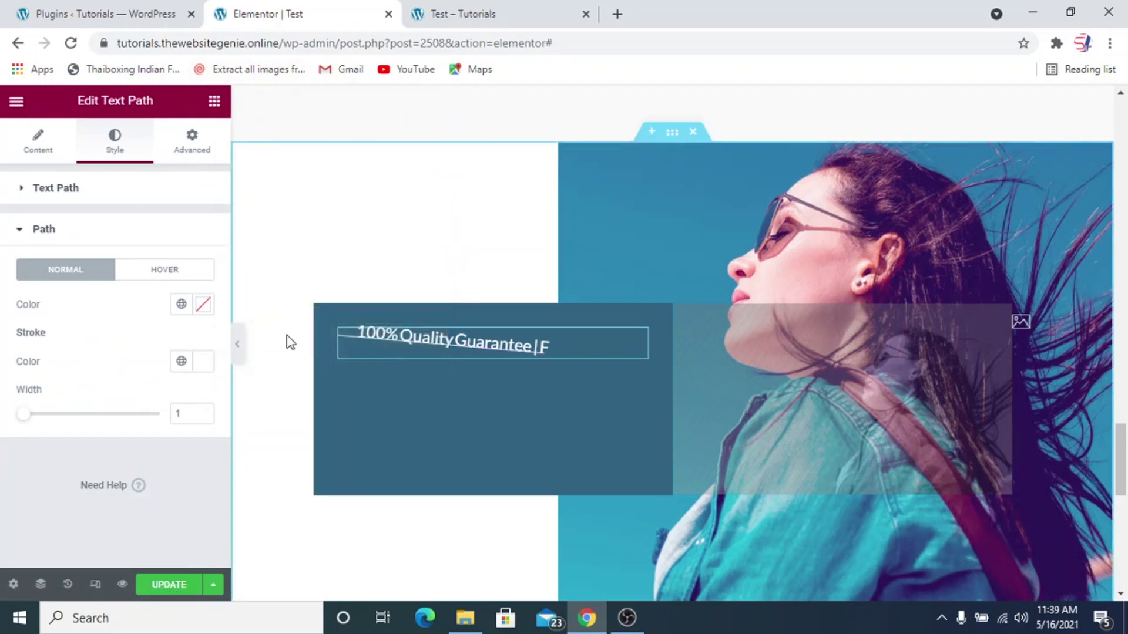
Step: Try the Oval and Spiral path types on the text path
click(52, 140)
click(164, 282)
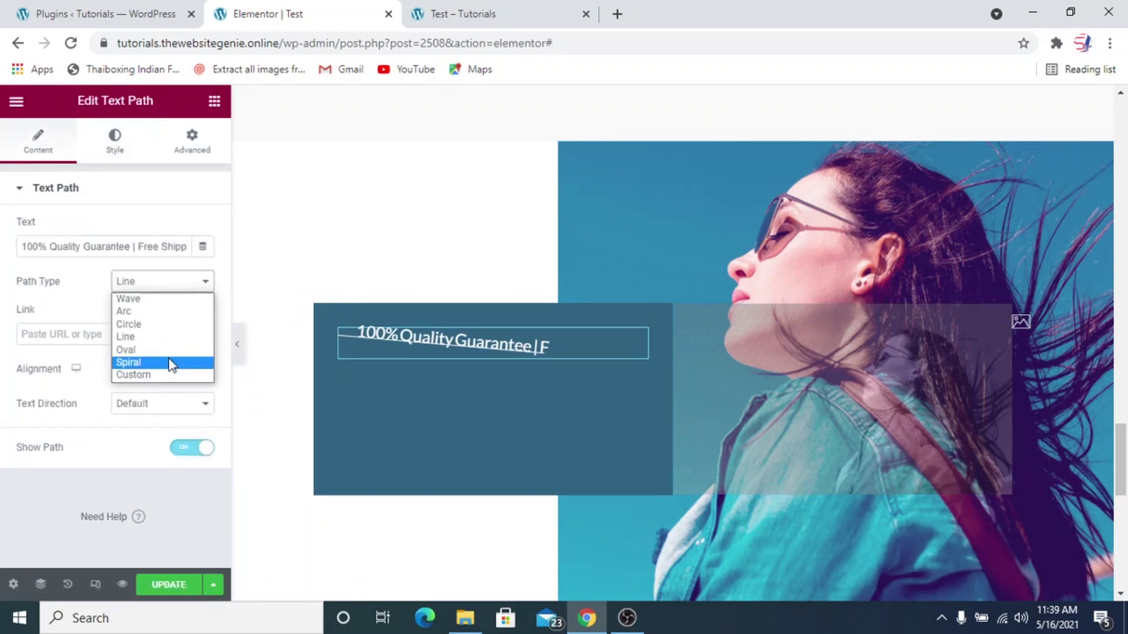
click(171, 352)
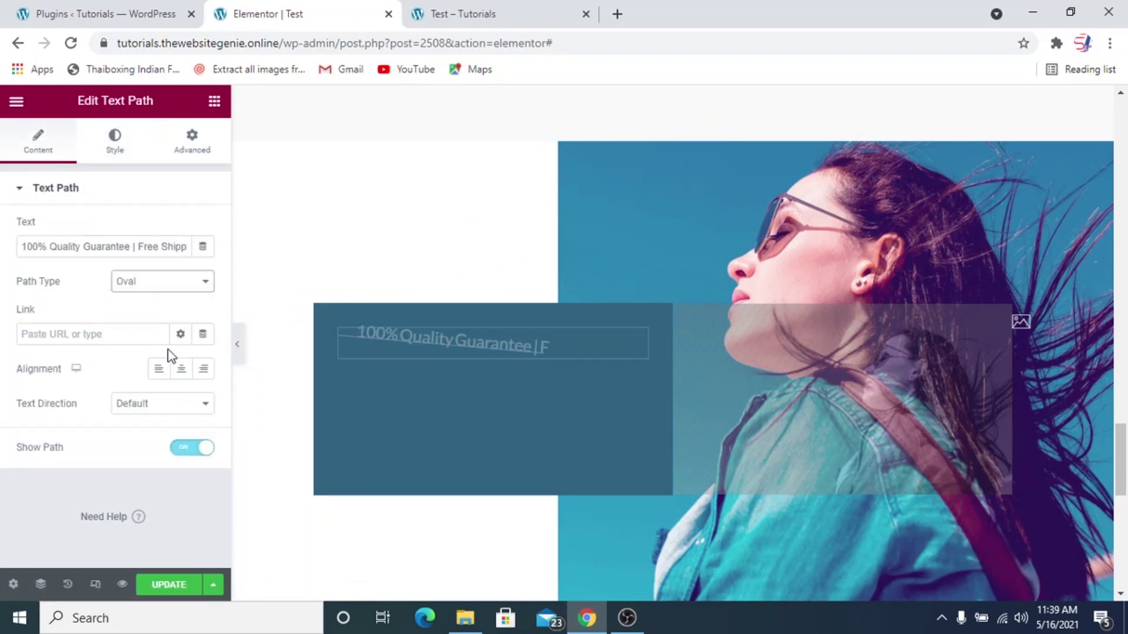
click(154, 292)
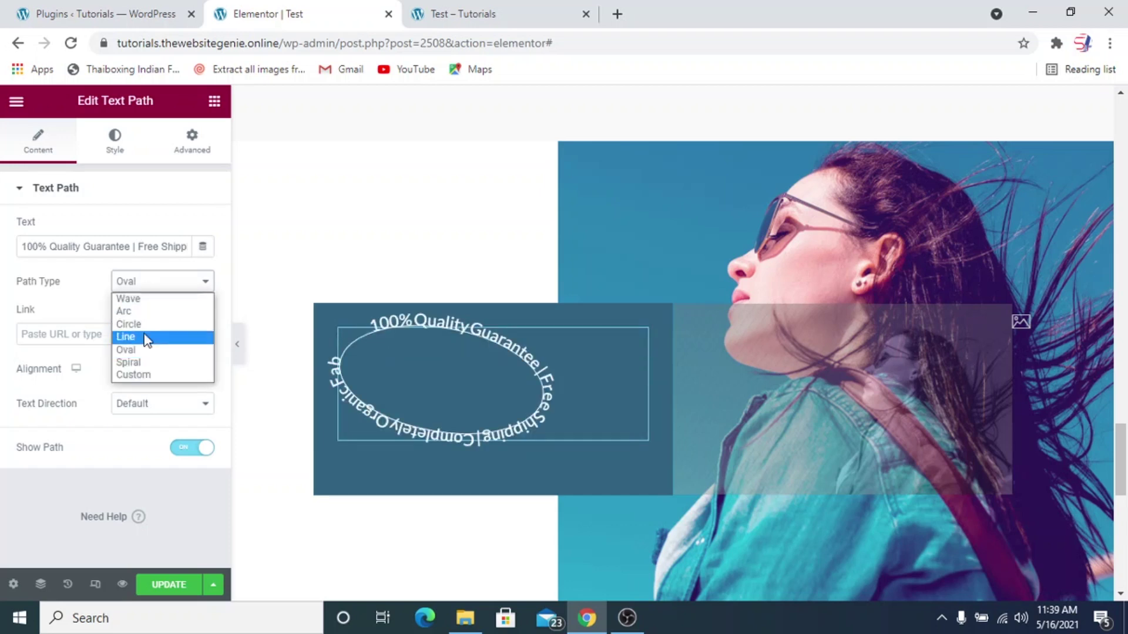
click(147, 361)
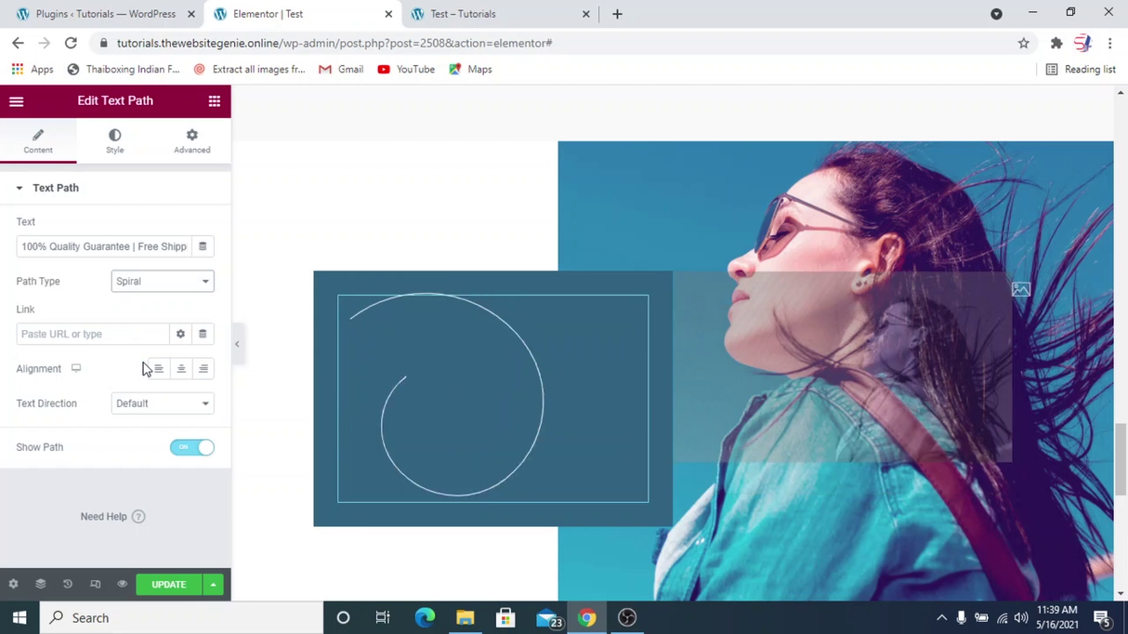
Step: Set the text path's type to Circle with a size of 200 px and a rotation of 27
click(163, 285)
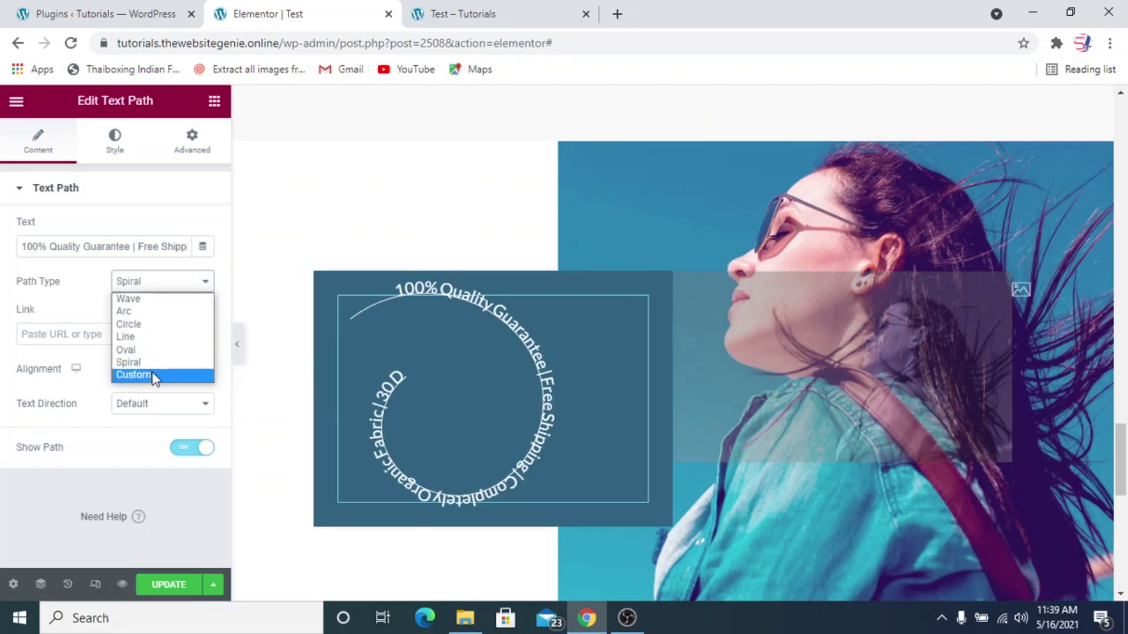
click(144, 324)
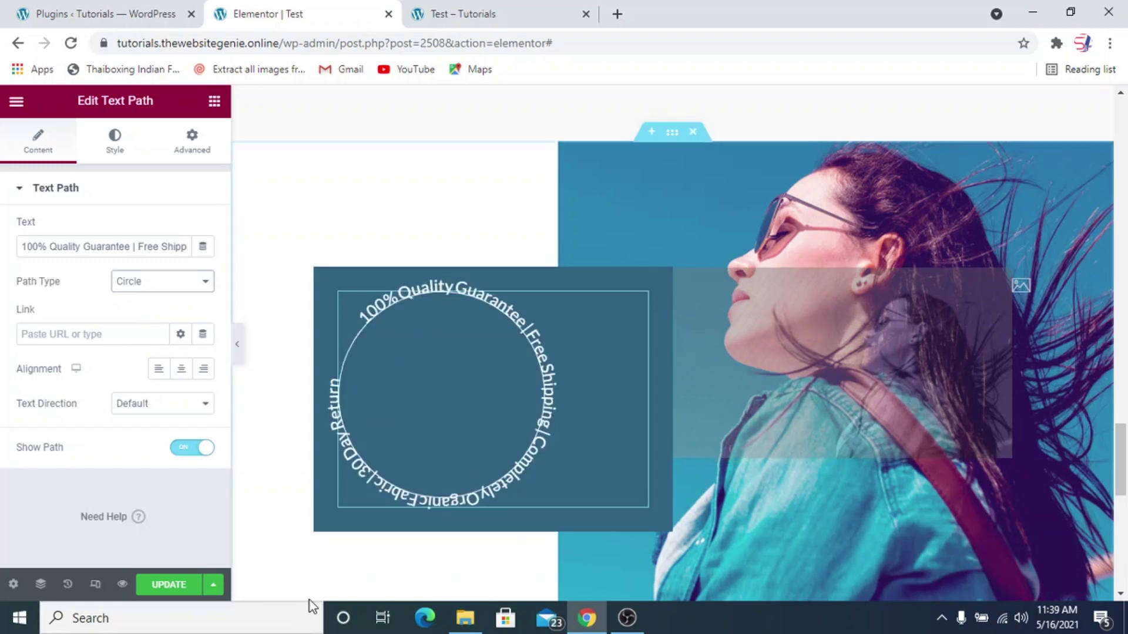
click(112, 144)
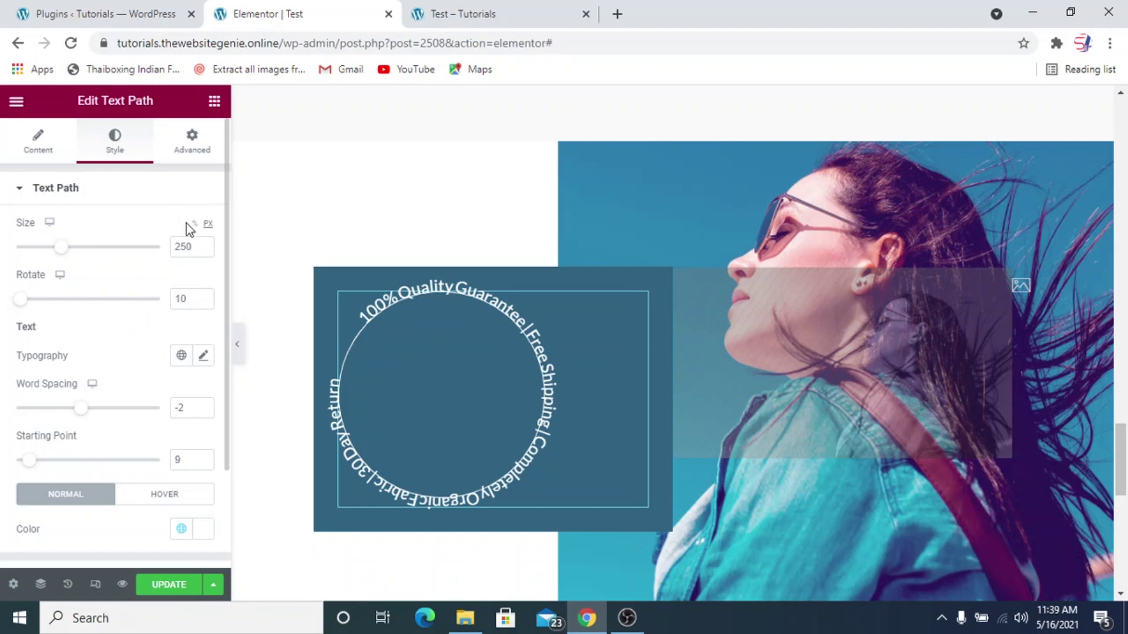
click(183, 246)
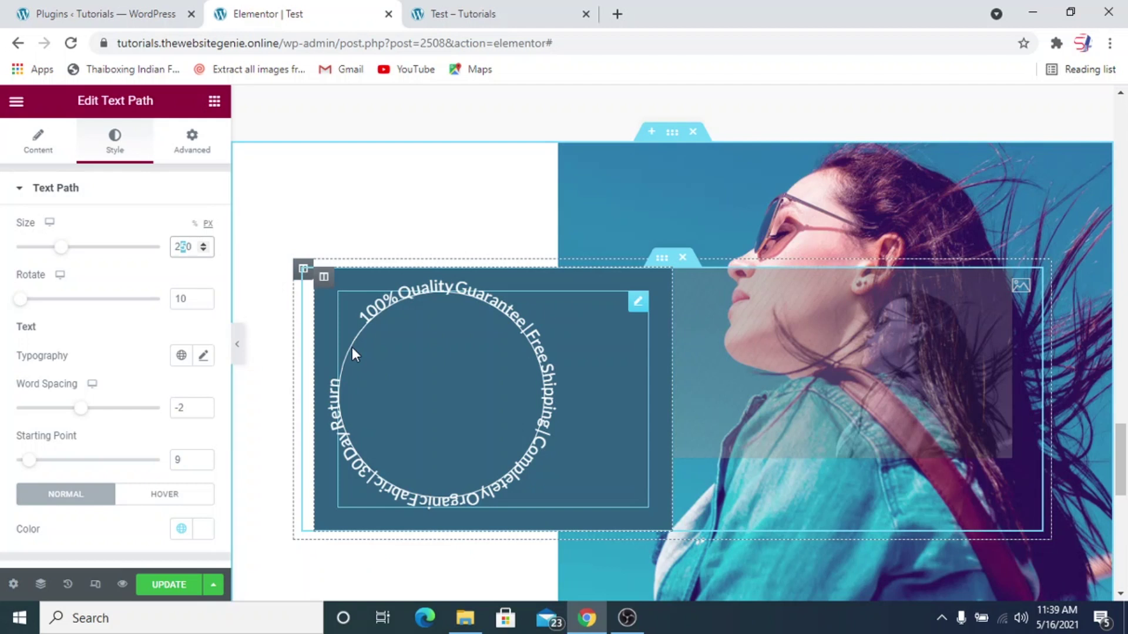
key(BackSpace)
text(0)
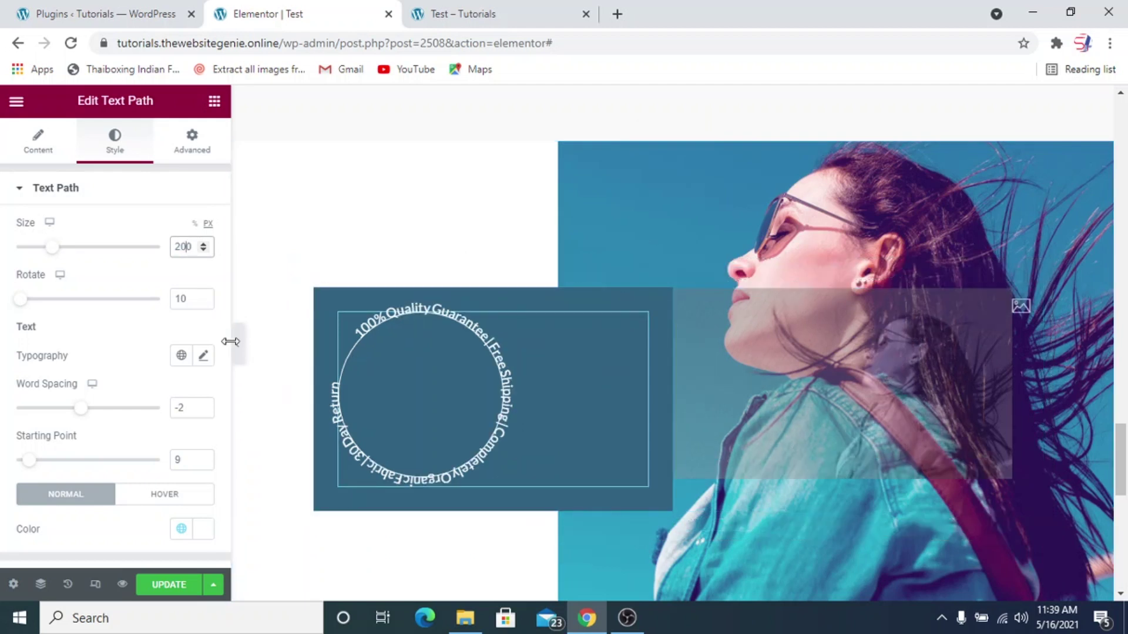
double_click(186, 304)
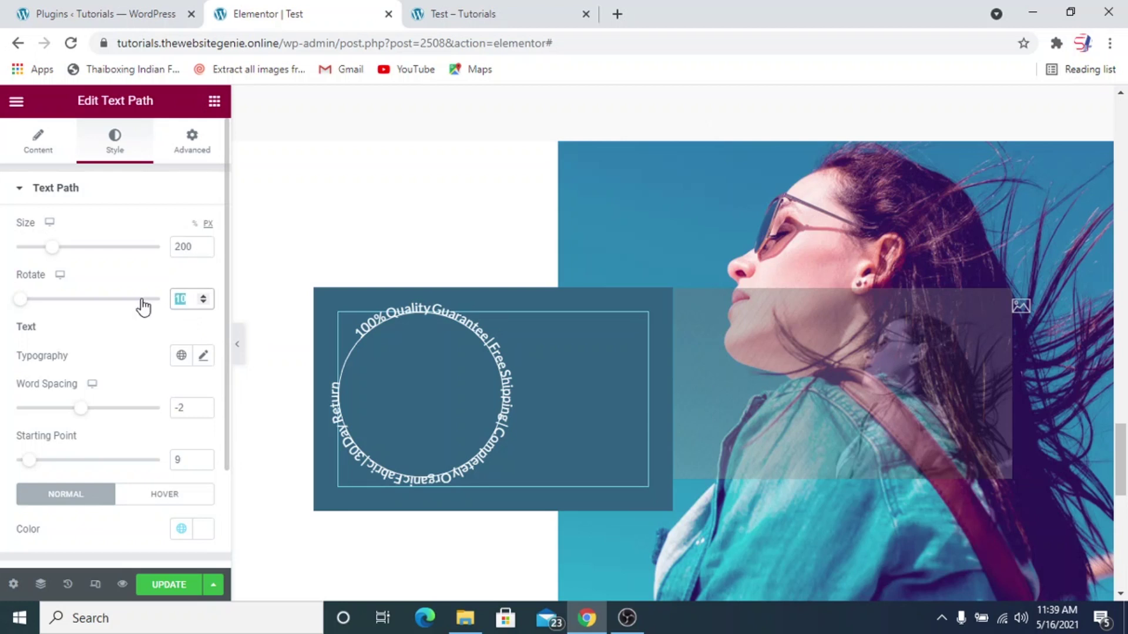
text(27)
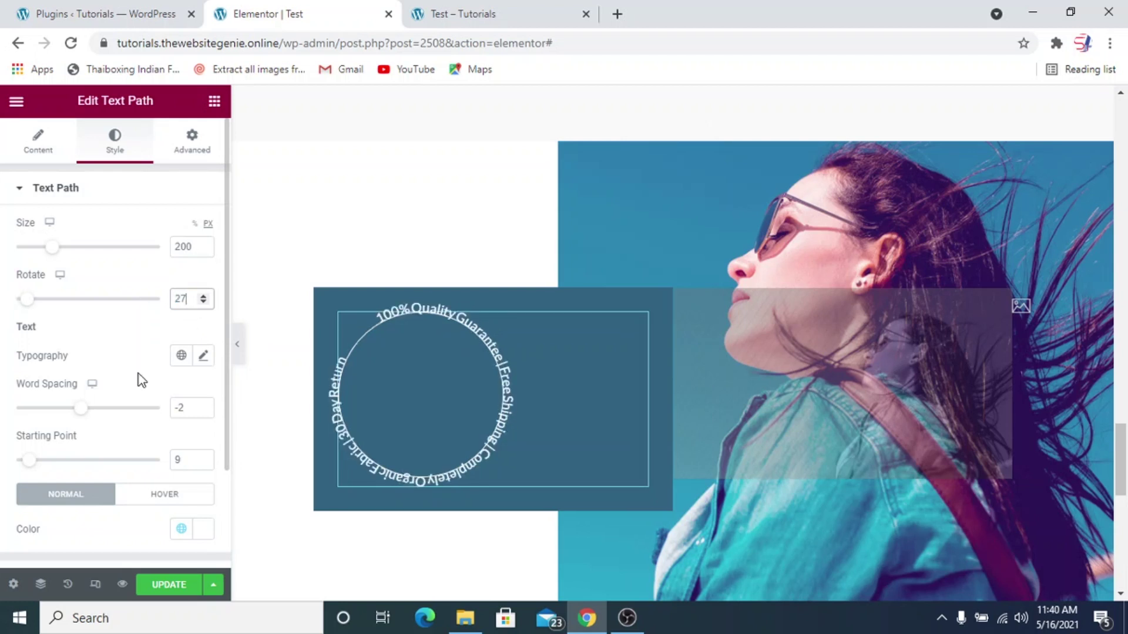
Step: Set the circular text's word spacing to 2 and its starting point to 0
click(204, 412)
click(203, 412)
click(202, 406)
click(203, 406)
click(203, 406)
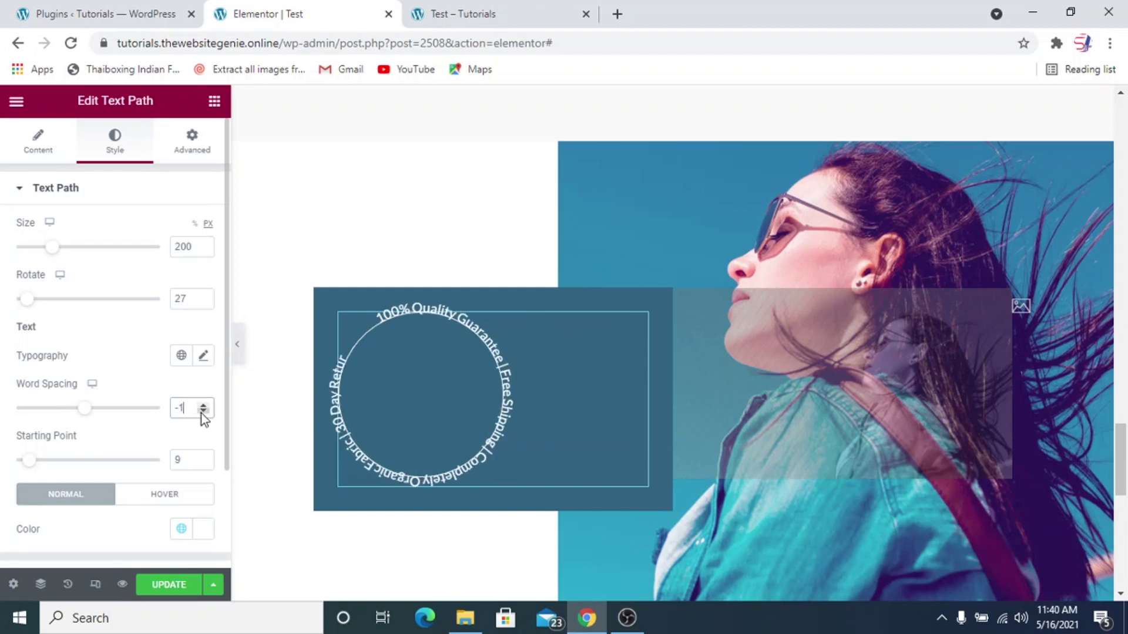
click(200, 413)
click(201, 413)
drag(35, 464, 18, 464)
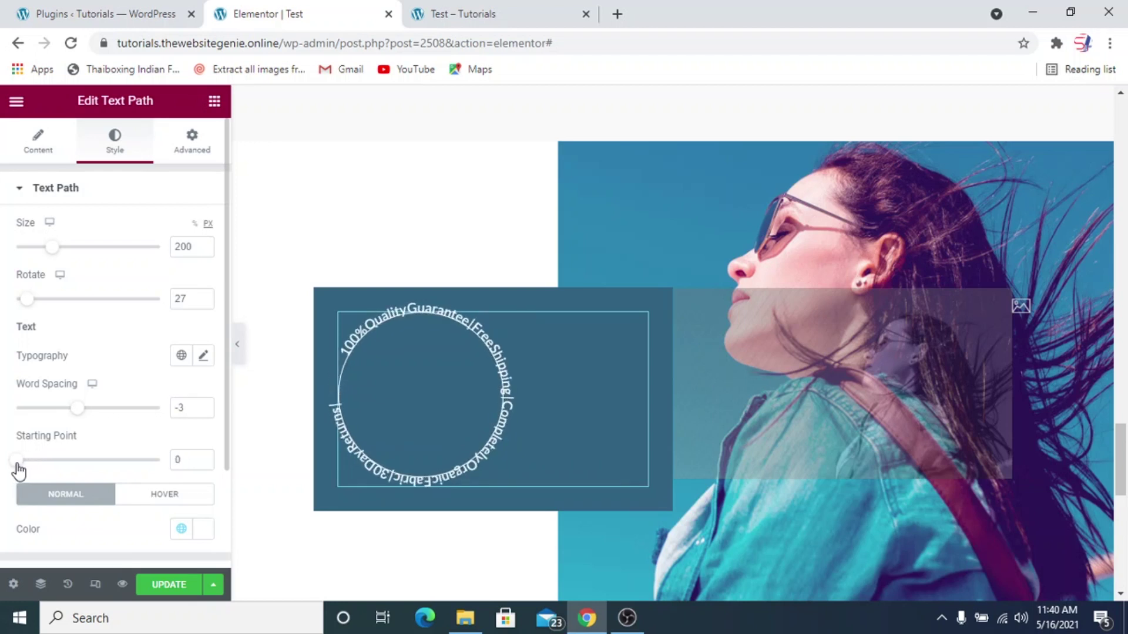
click(202, 413)
click(203, 405)
click(204, 405)
click(204, 405)
click(204, 404)
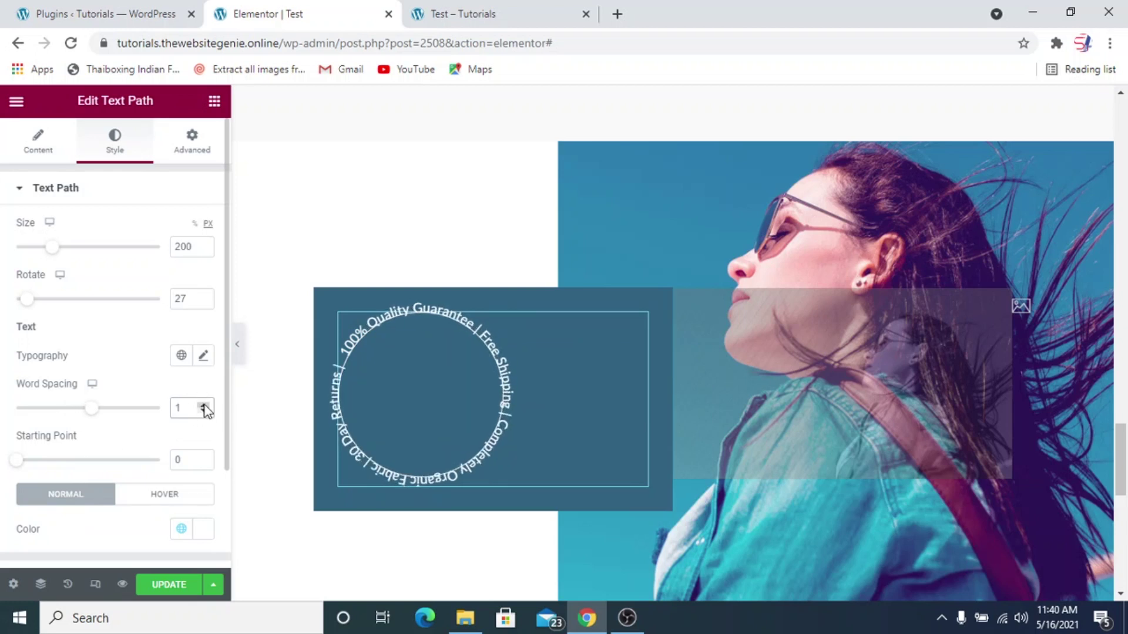
click(203, 405)
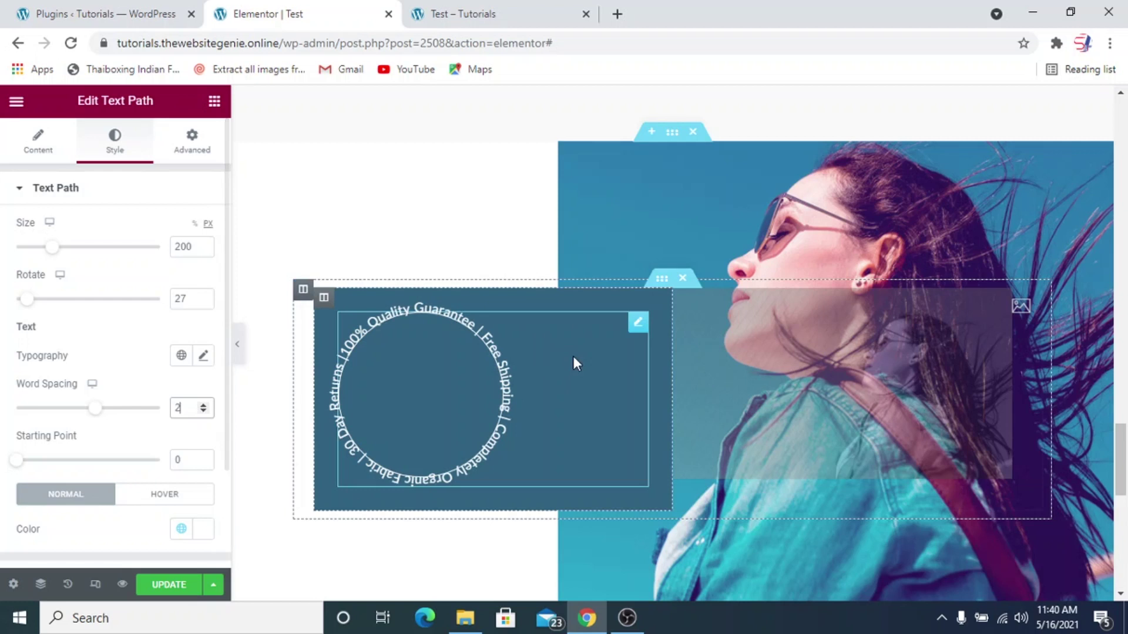
Step: Align the circular text path to the center of its column
click(38, 141)
click(183, 370)
click(183, 371)
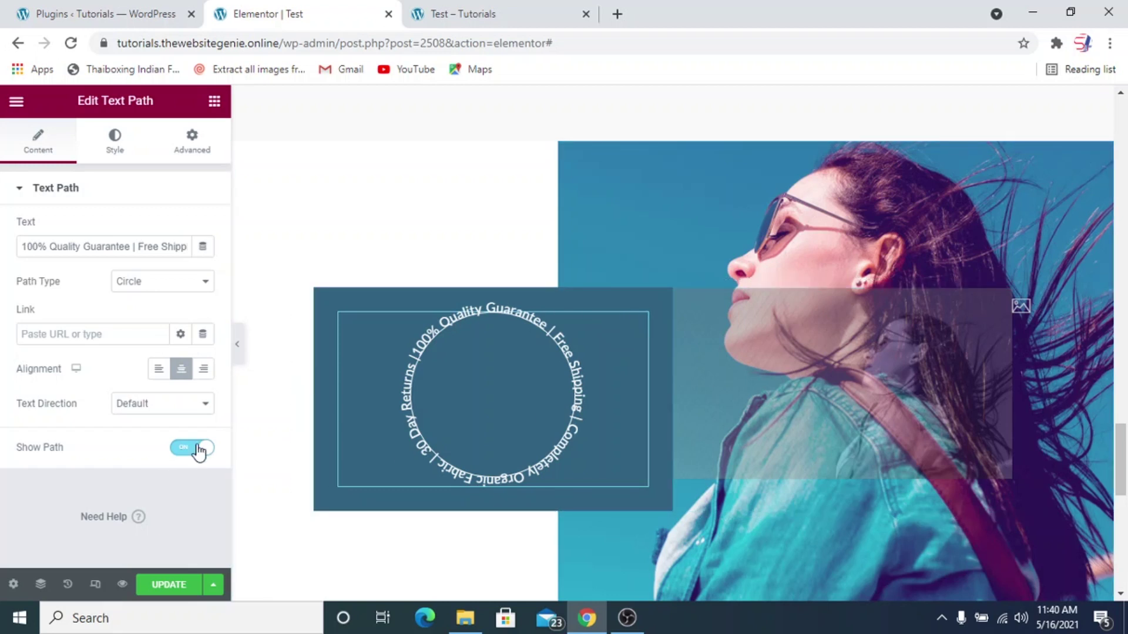
Step: Set the circular text's hover animation to Grow and preview the effect on the page
click(115, 153)
scroll(123, 335, down, 2)
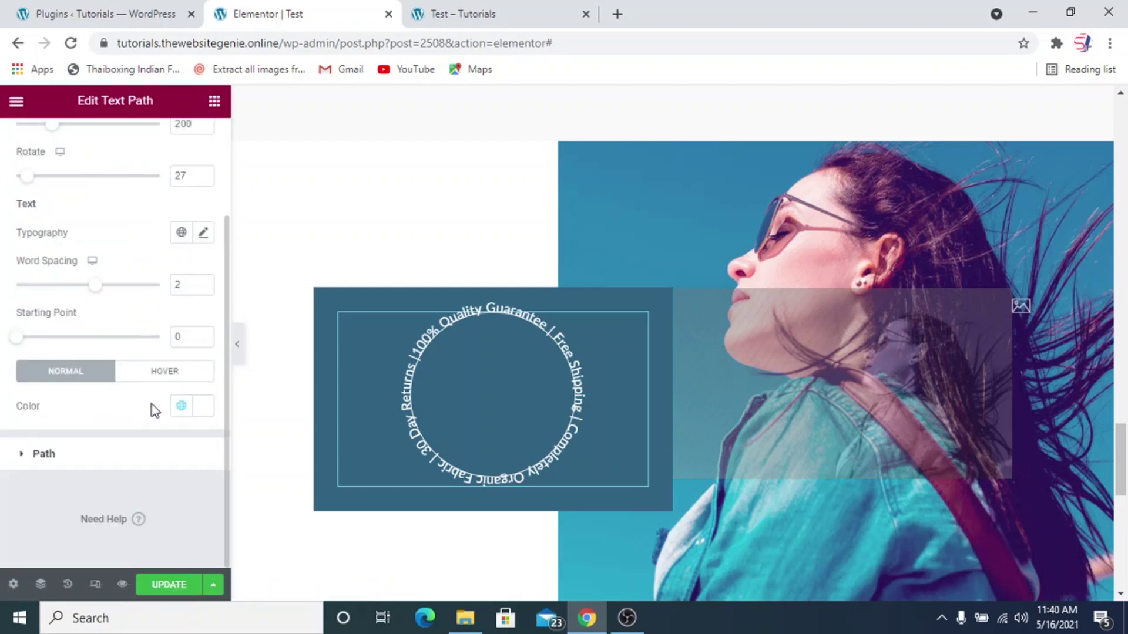
click(172, 374)
scroll(120, 427, down, 2)
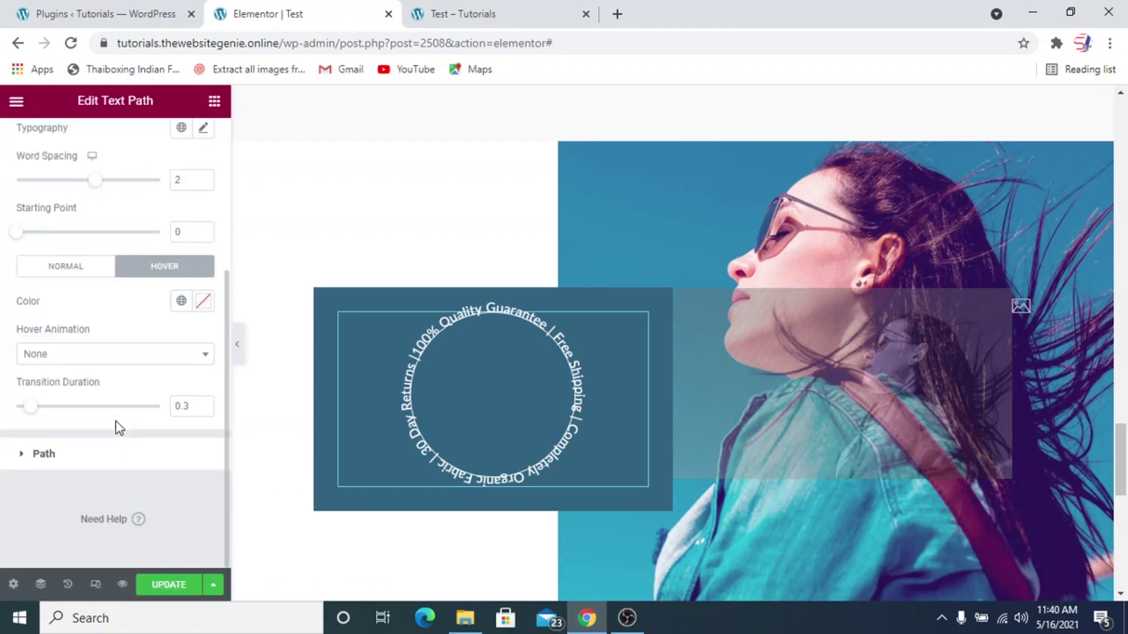
click(97, 362)
click(89, 404)
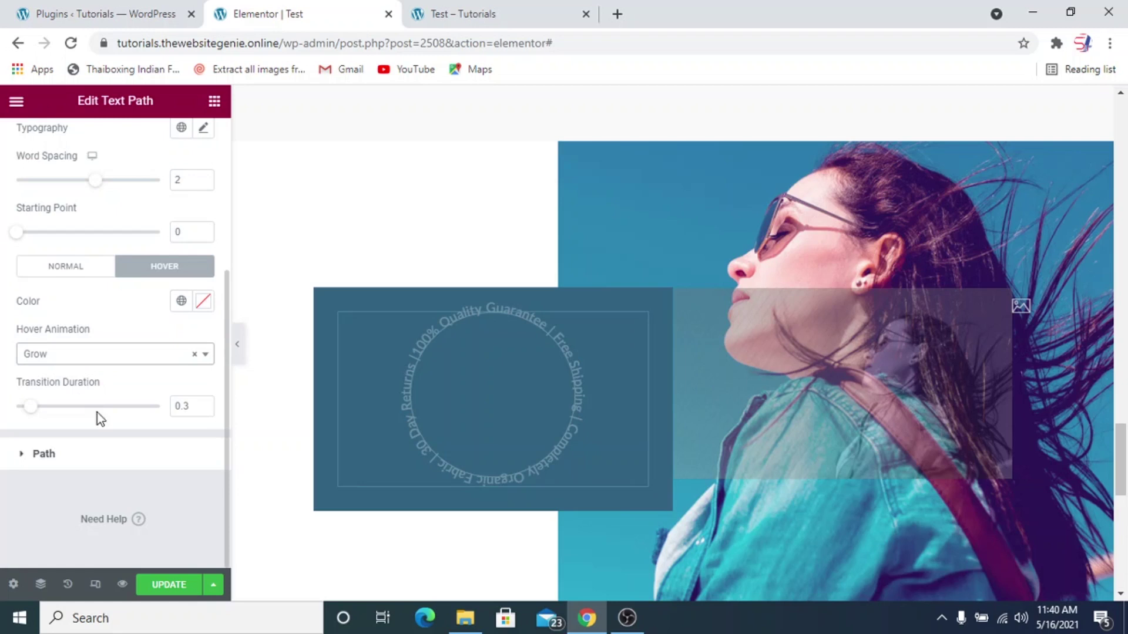
mouse_move(428, 376)
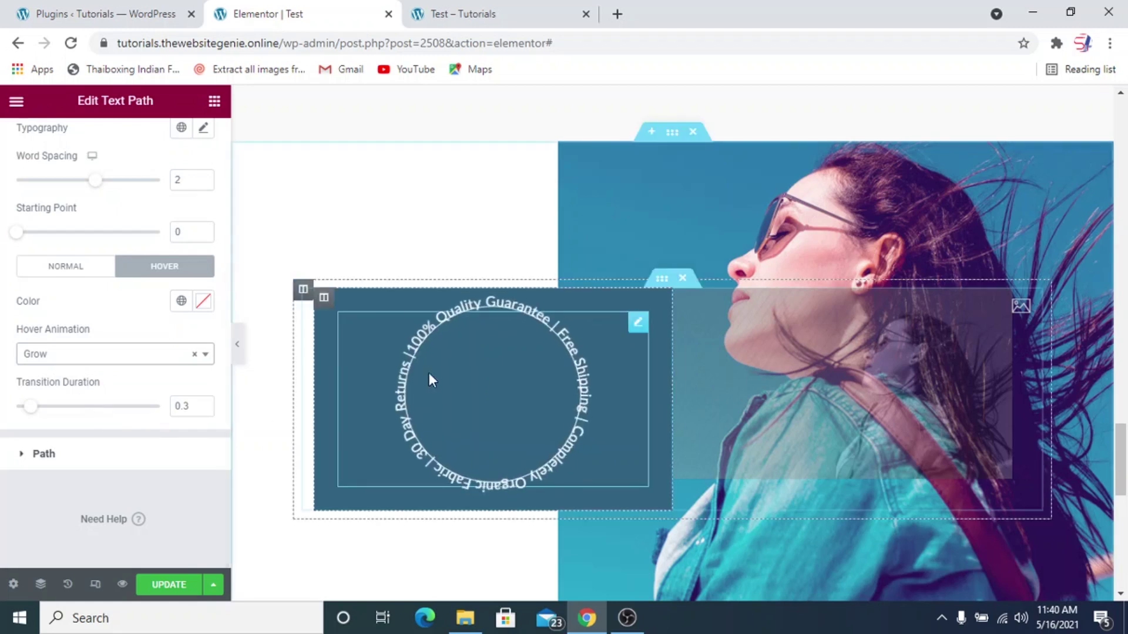
Step: Set the path's normal fill color to black (#000000) and its stroke width to 4
click(62, 454)
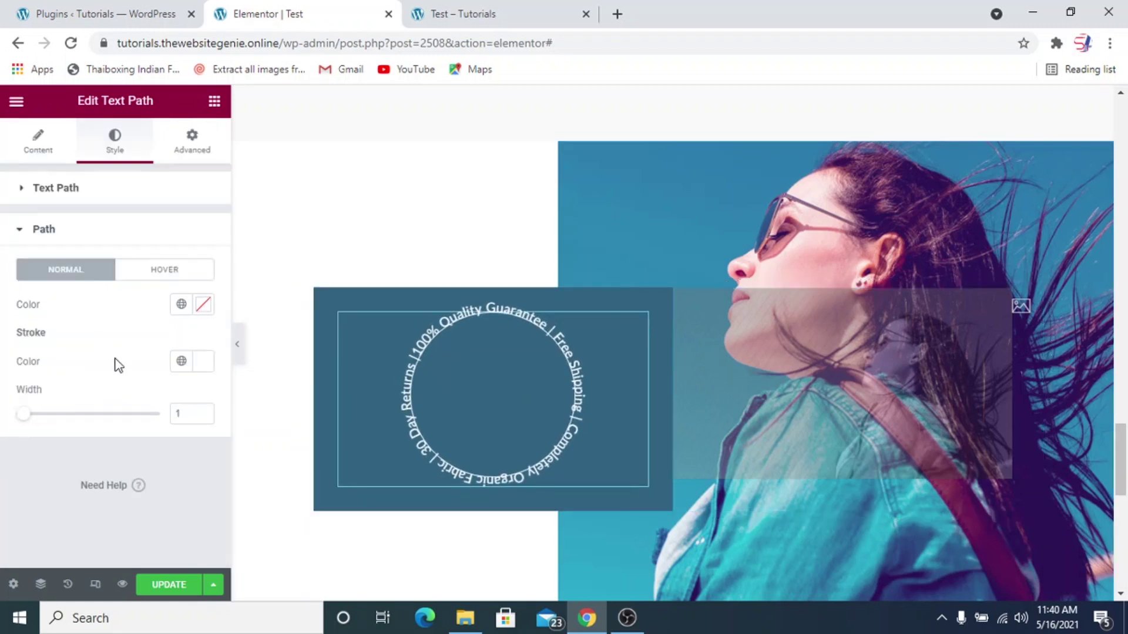
click(206, 306)
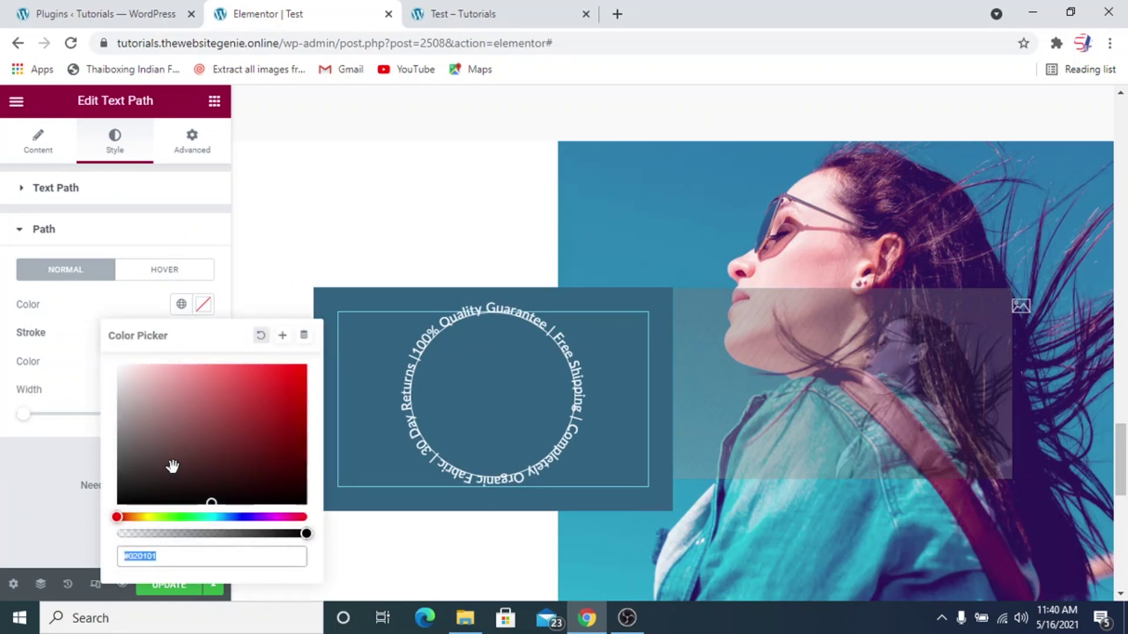
drag(170, 452, 115, 510)
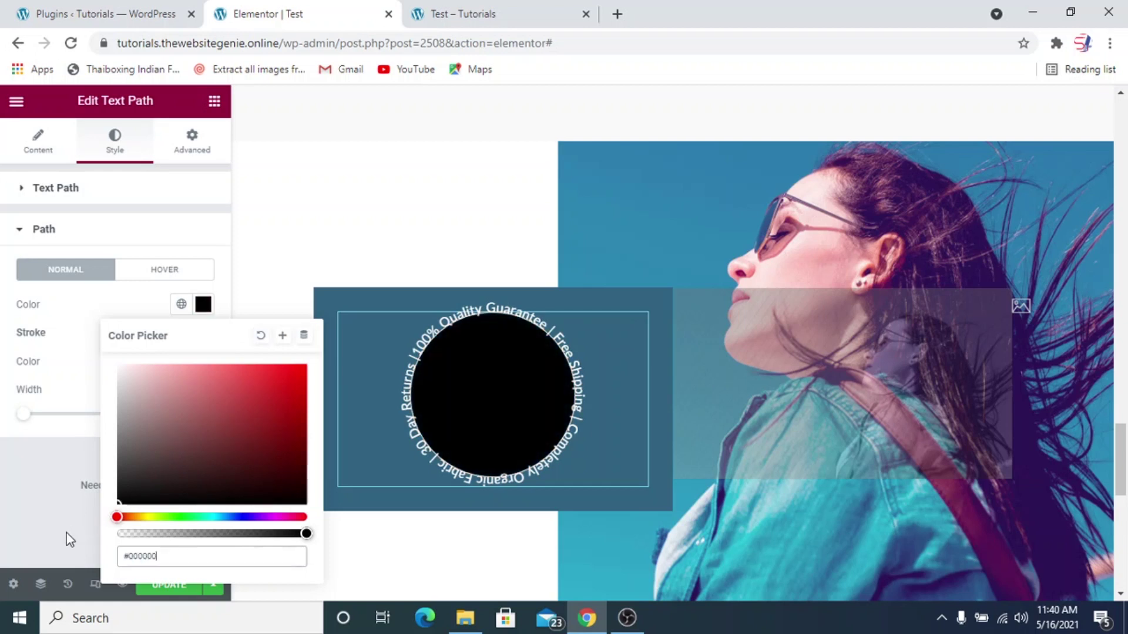
click(20, 502)
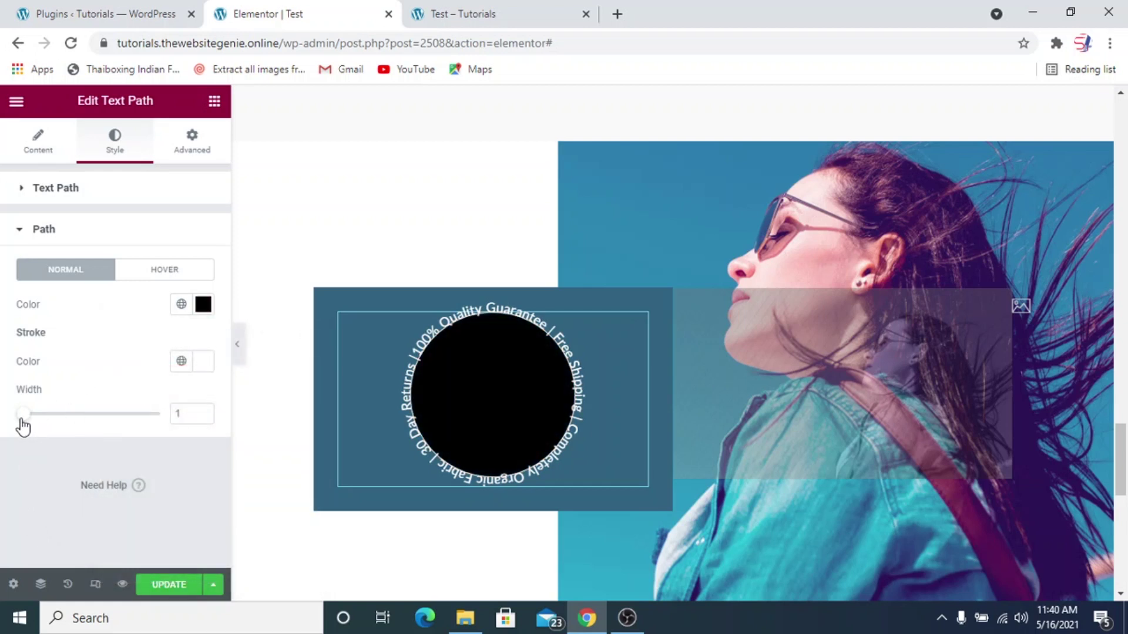
drag(22, 416, 43, 420)
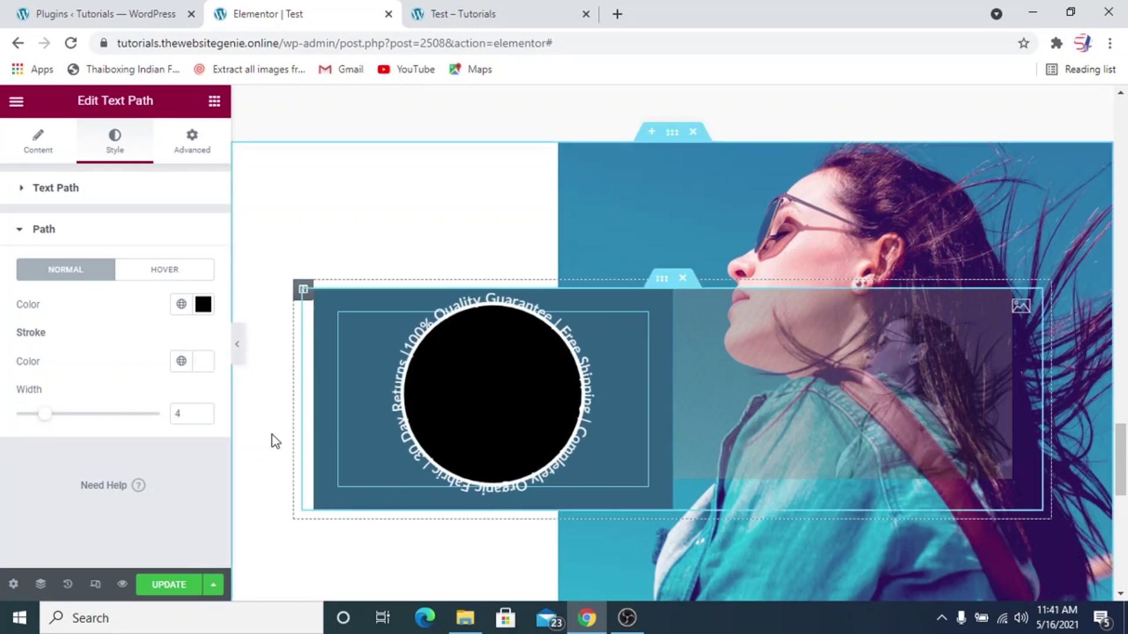
Step: Clear the circular text and restore it as "100% Quality Guarantee | Free Shipping | Completely Organic Fabric | 30 Day Returns |"
click(37, 154)
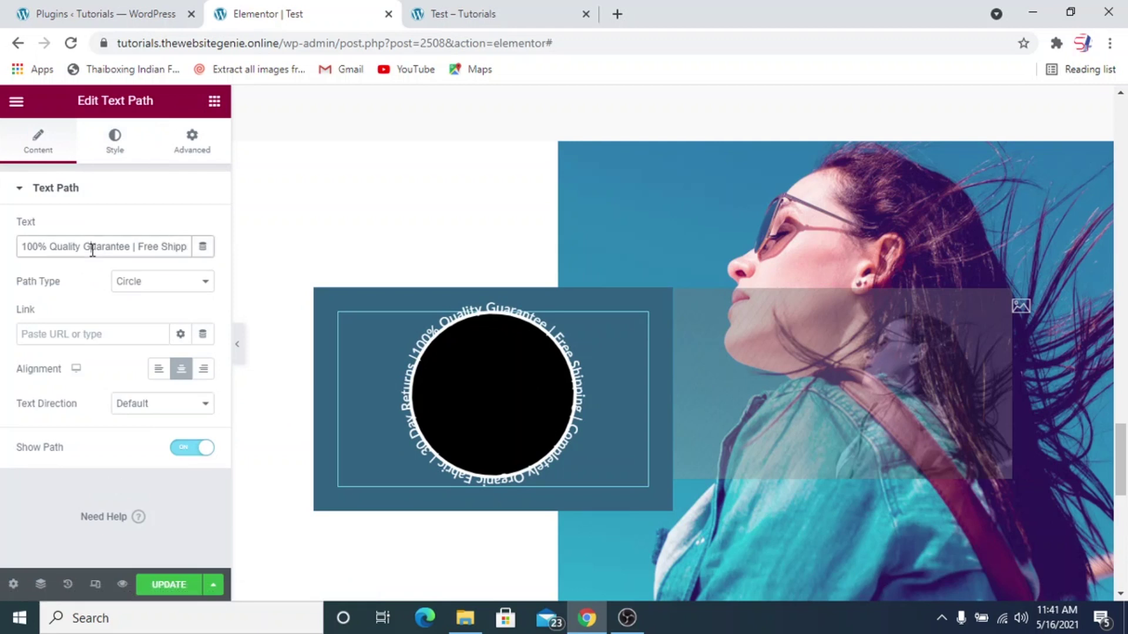
key(ctrl+a)
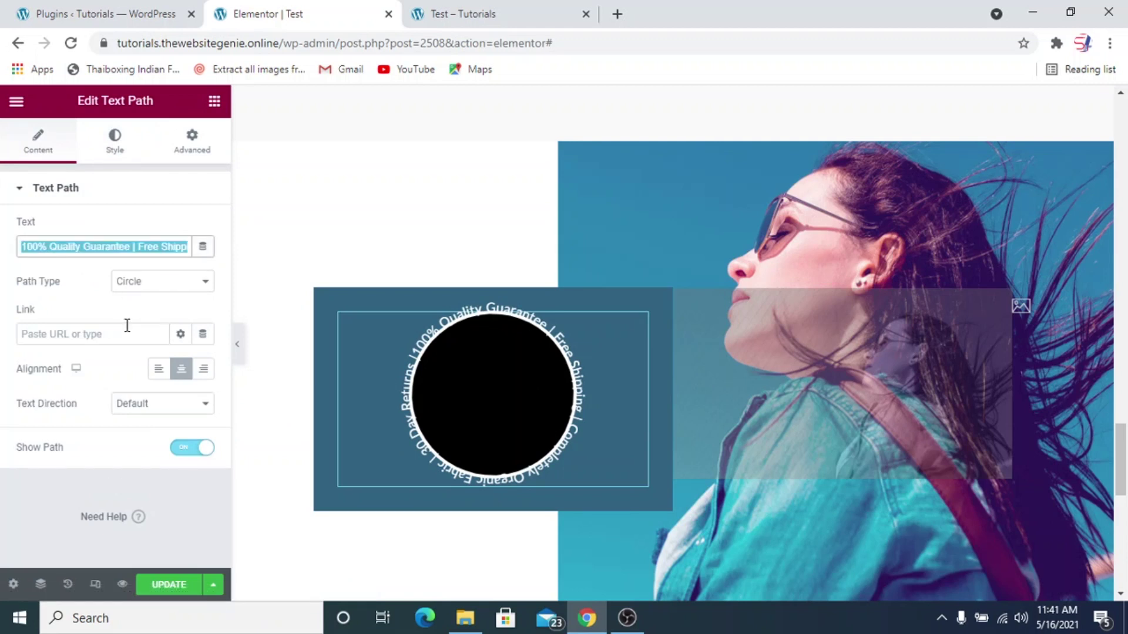
key(BackSpace)
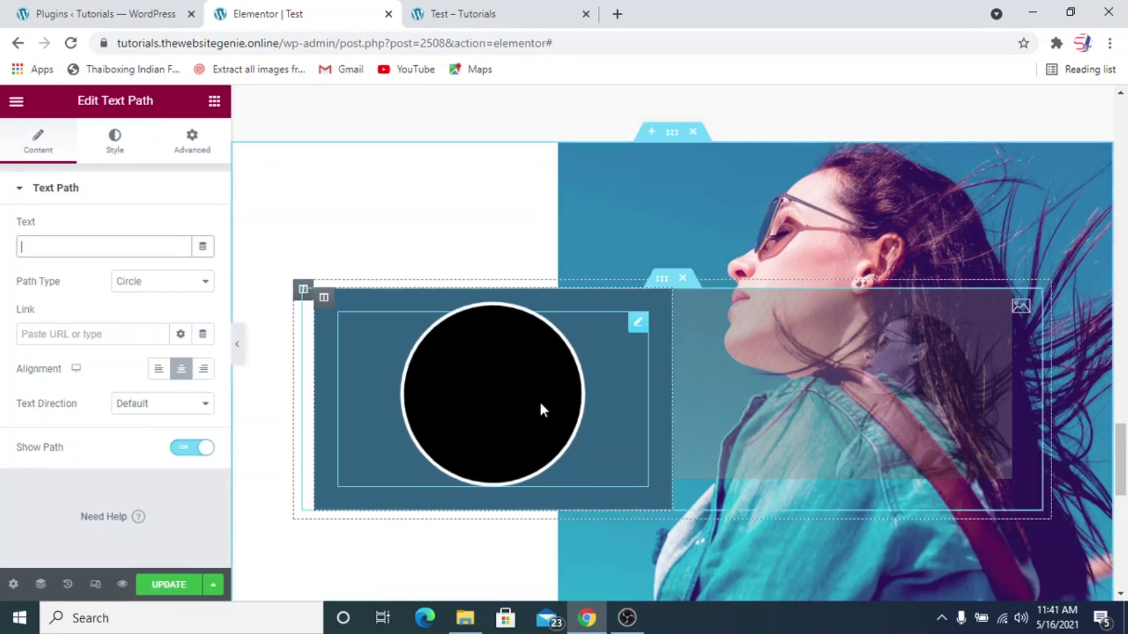
click(41, 252)
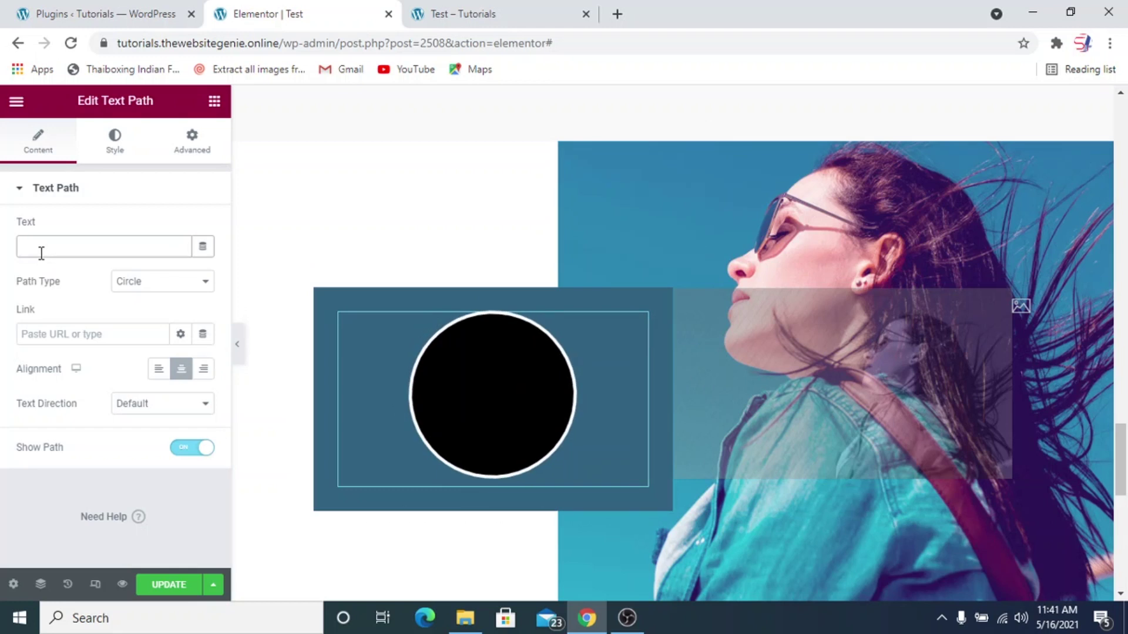
text(100% Quality Guarantee | Free Shipping | Completely Organic Fabric | 30 Day Returns |)
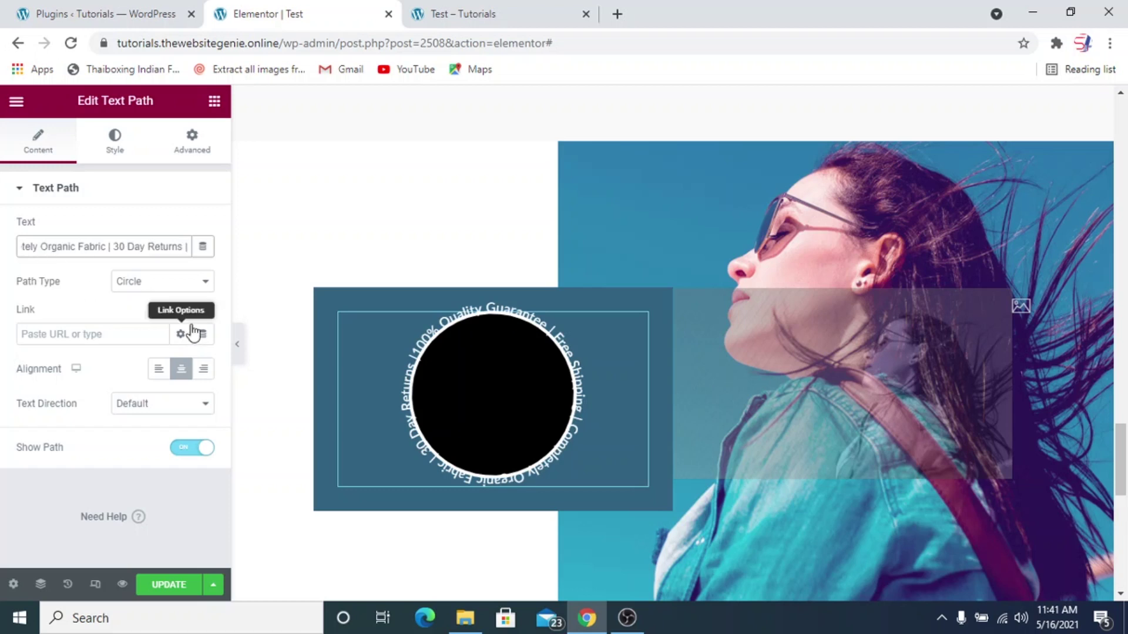
Step: Examine the normal and hover style settings of the circular text's path
click(112, 146)
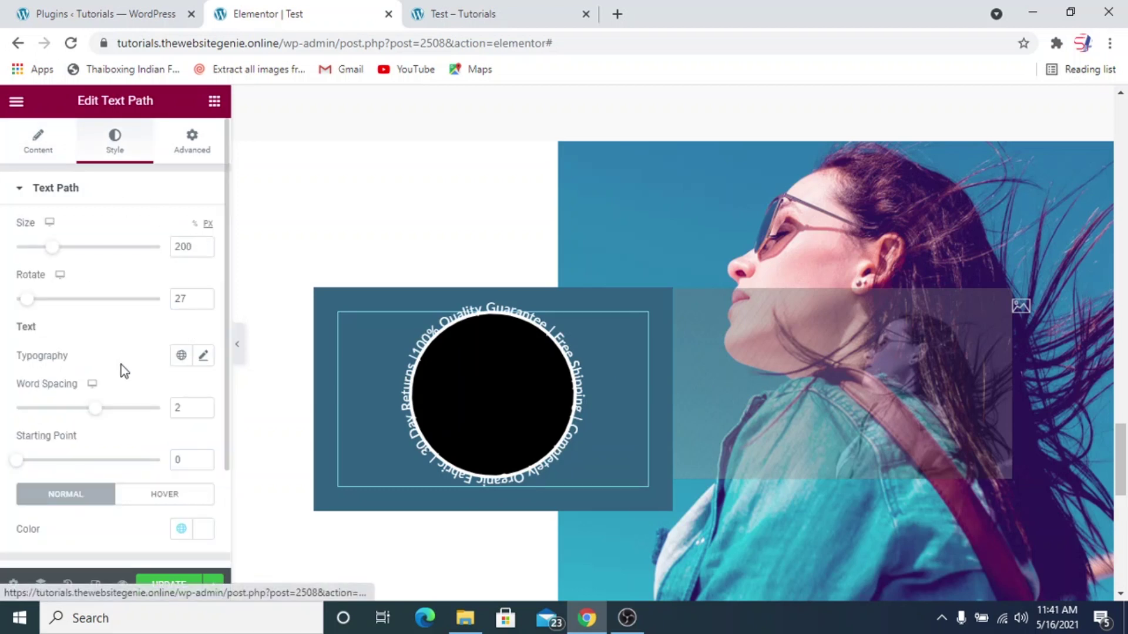
scroll(121, 364, down, 2)
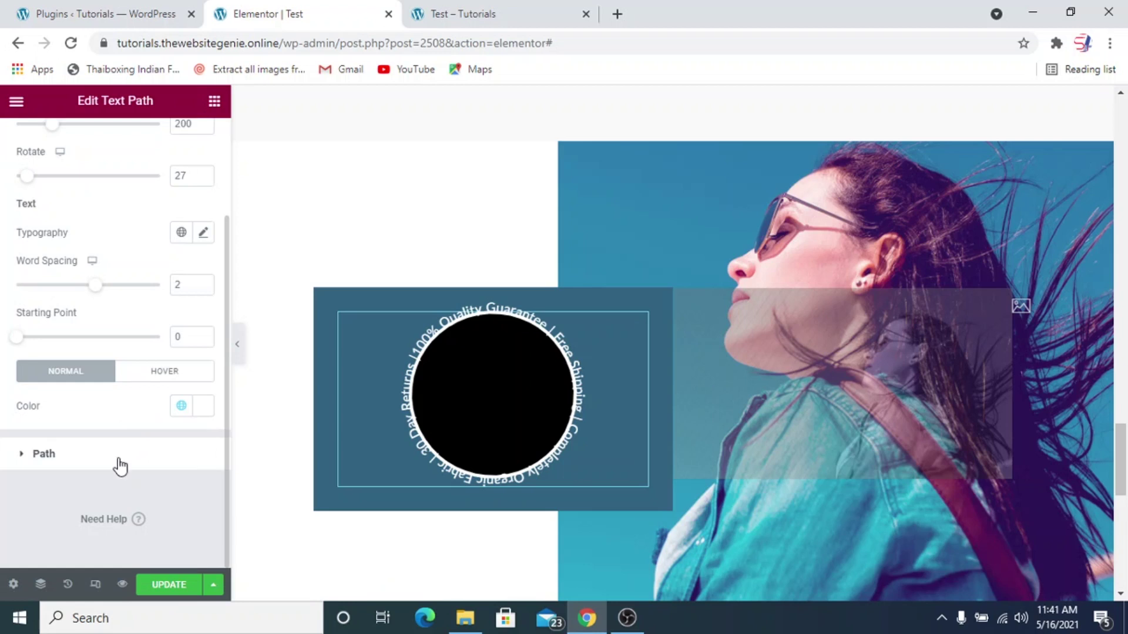
click(83, 458)
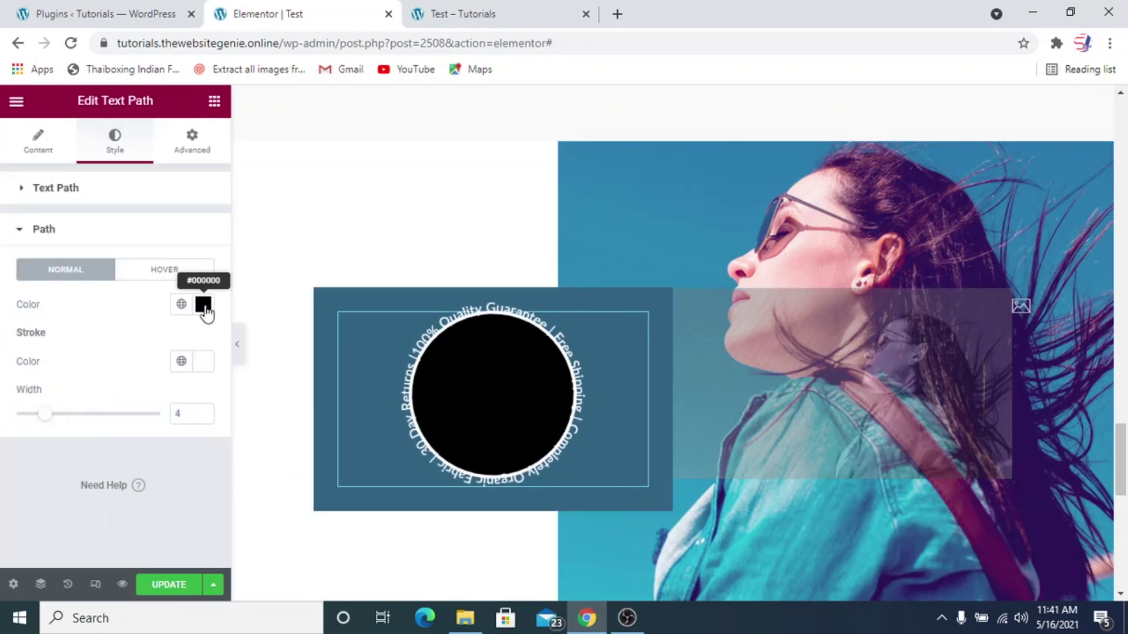
click(167, 272)
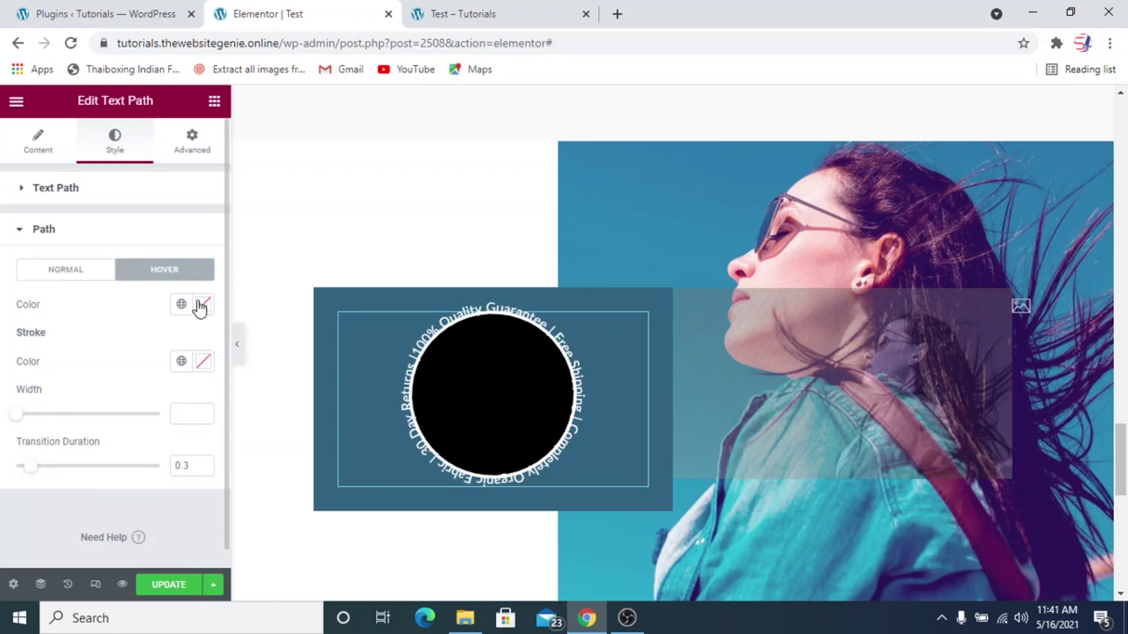
click(94, 274)
click(82, 235)
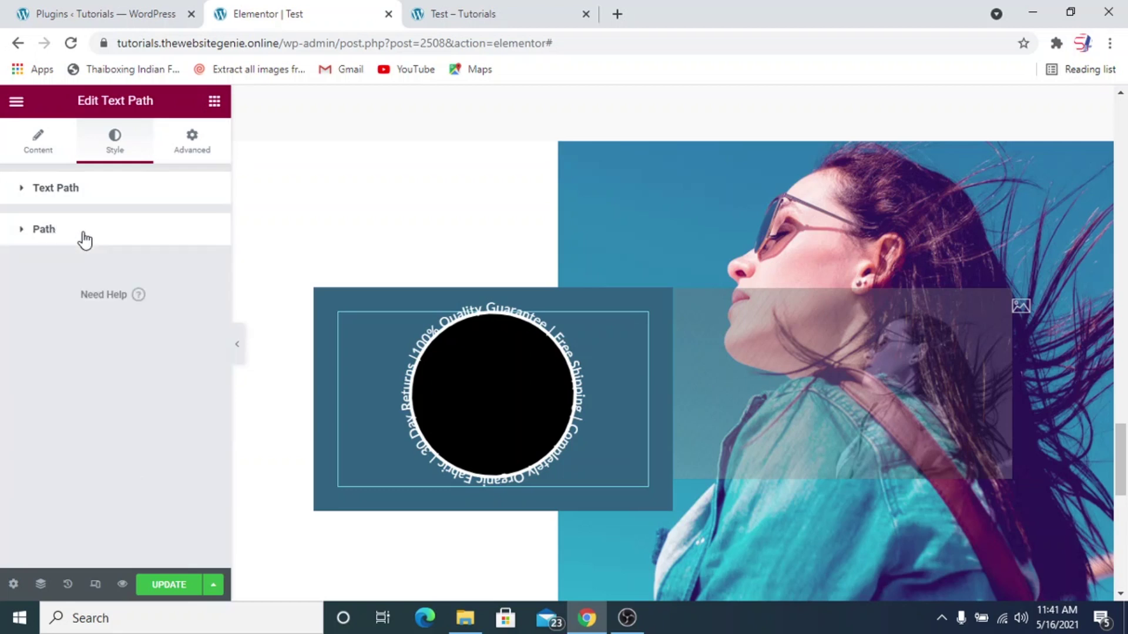
Step: Turn off the display of the circular text's path and update the page
click(35, 141)
click(199, 449)
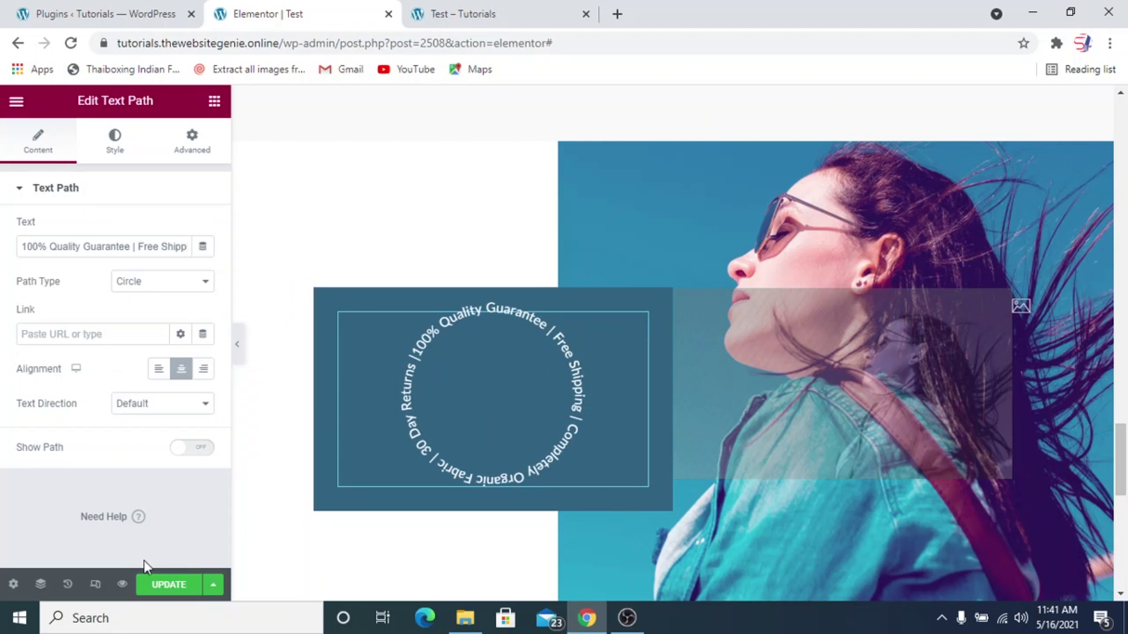
click(164, 586)
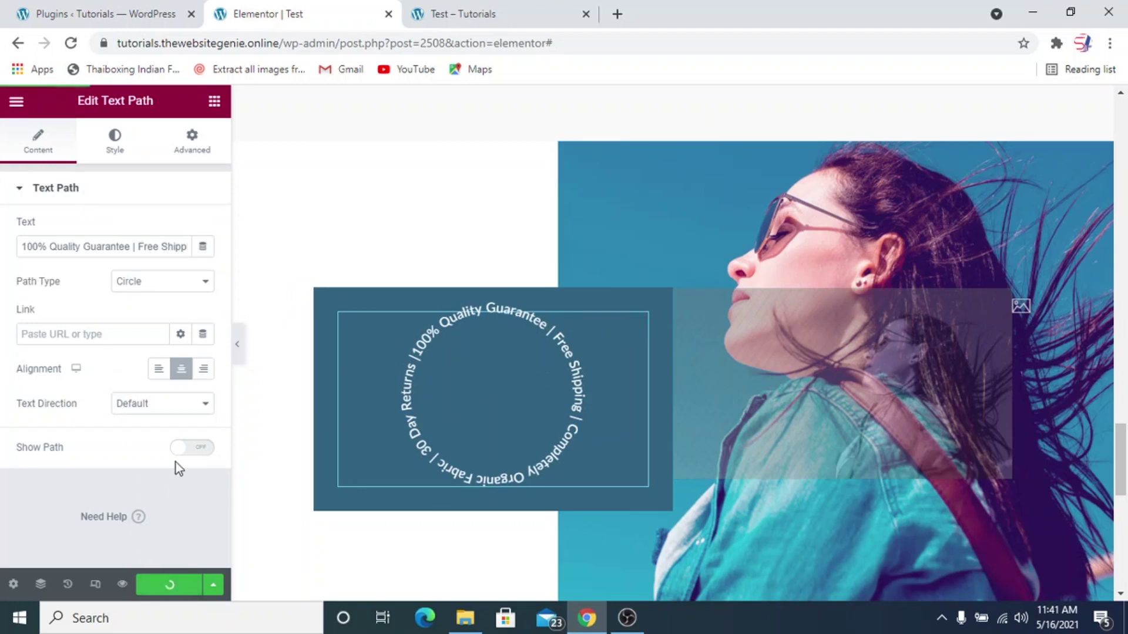
Step: Search the widgets for "text" and add a second Text Path widget directly below the circular text
click(213, 104)
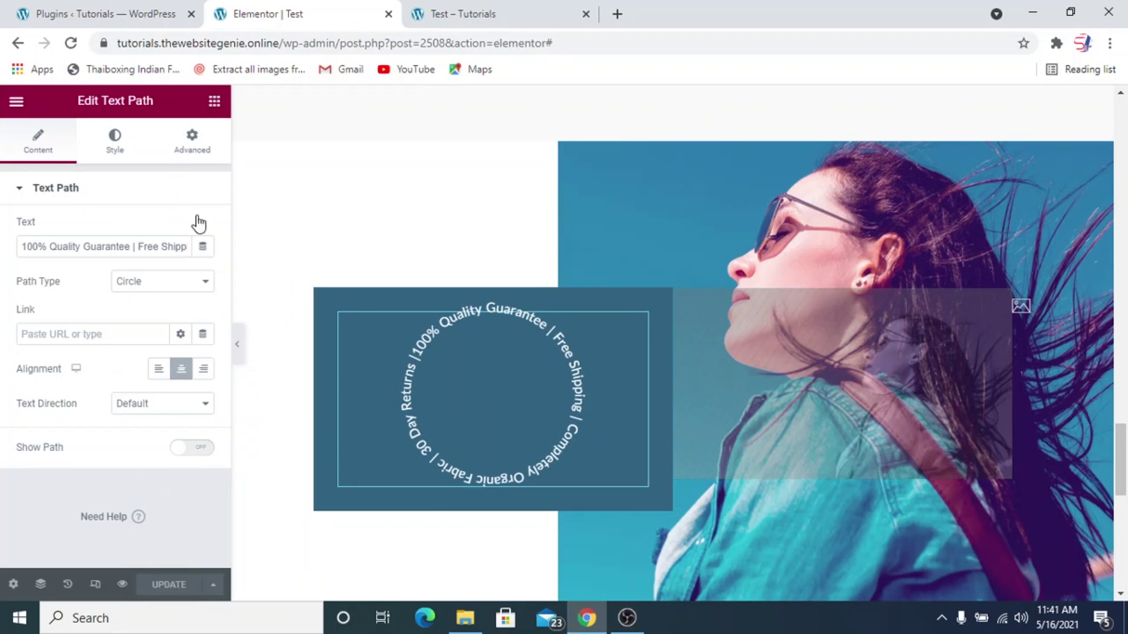
scroll(163, 273, down, 5)
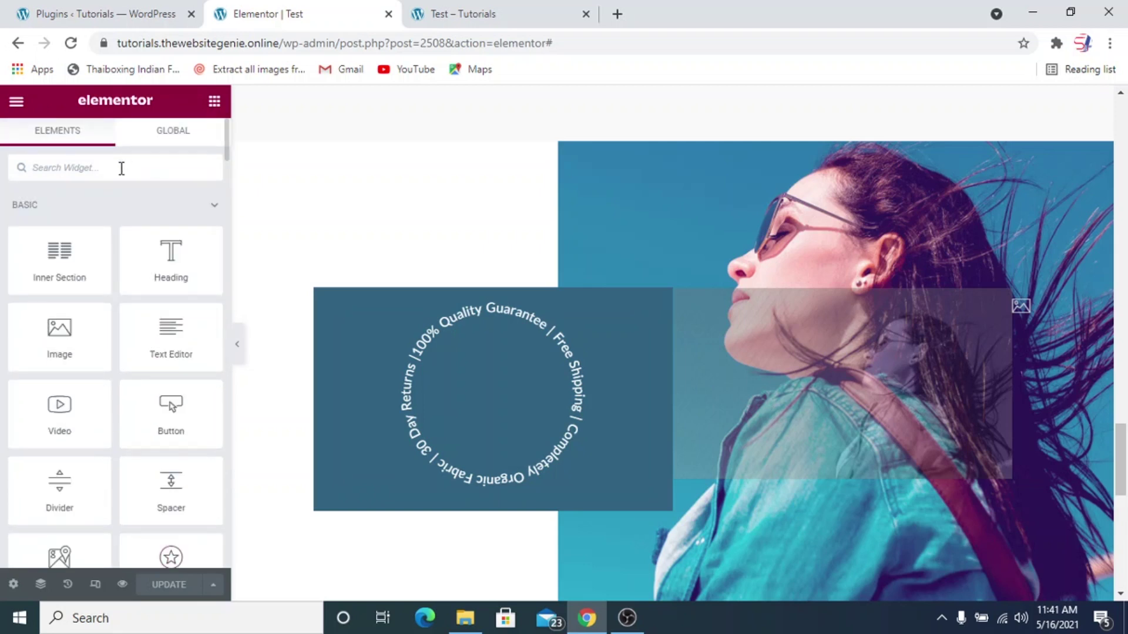
text(iw)
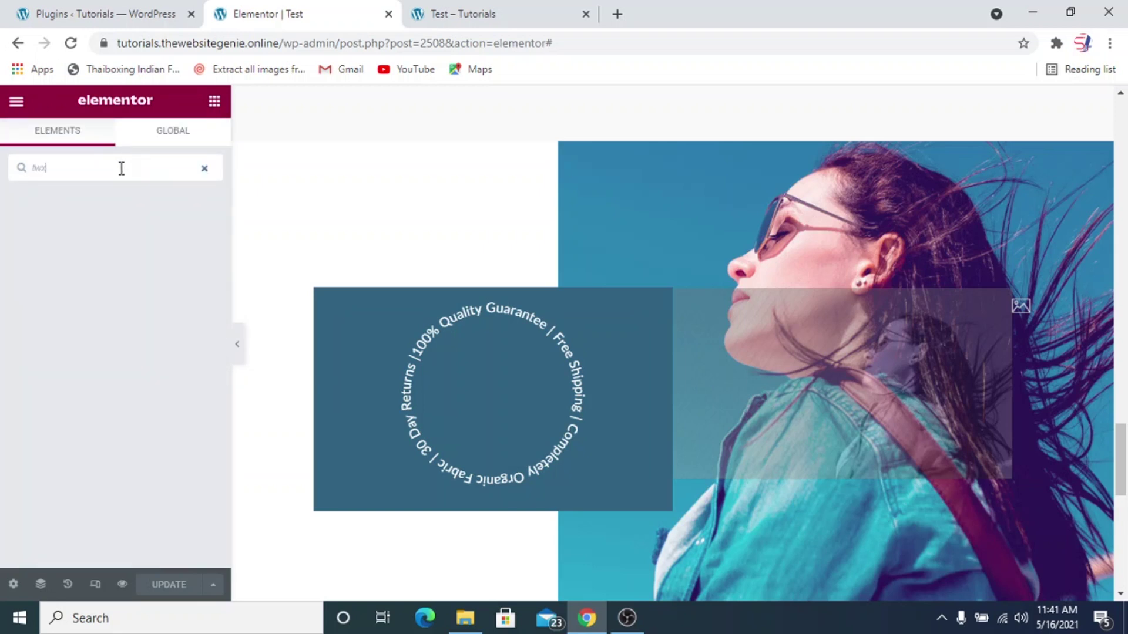
key(BackSpace)
key(BackSpace)
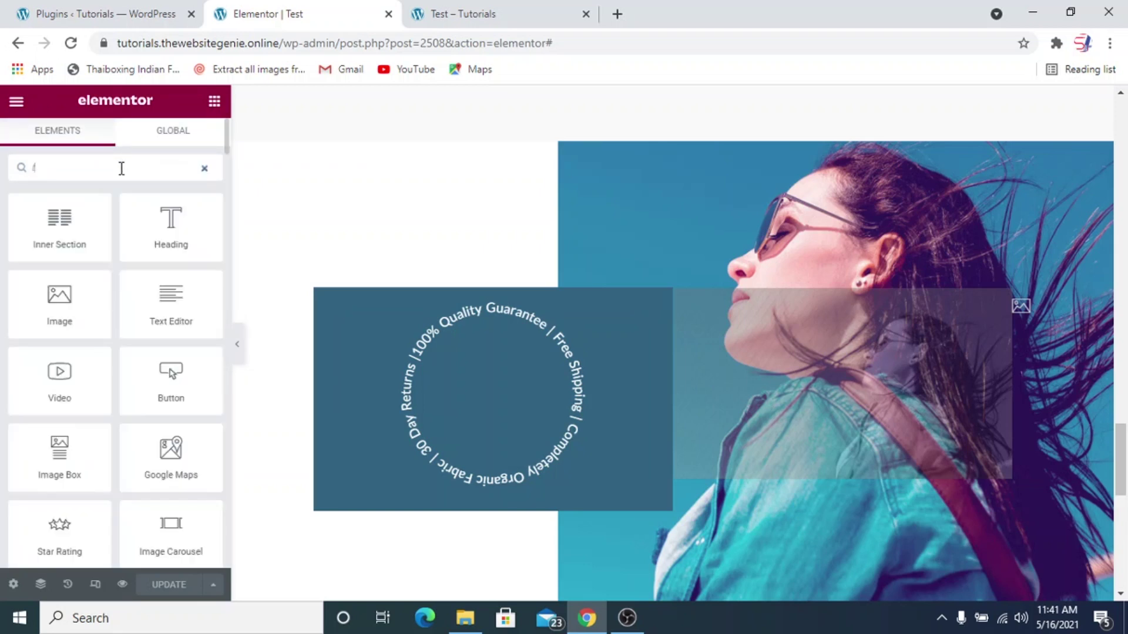
text(text)
scroll(427, 412, down, 2)
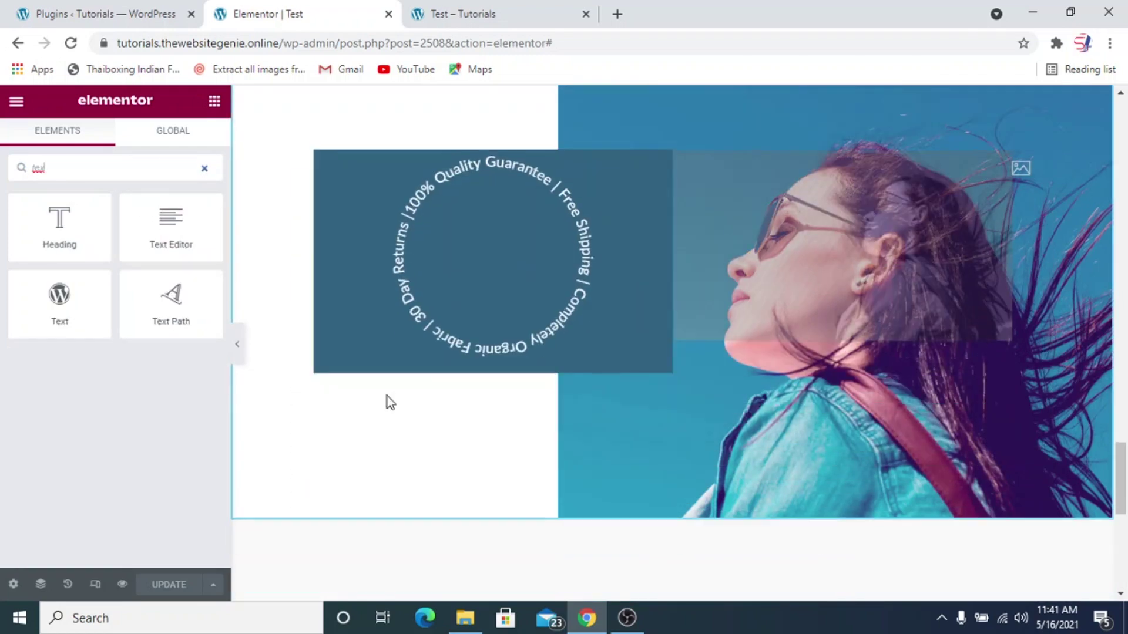
drag(171, 297, 517, 358)
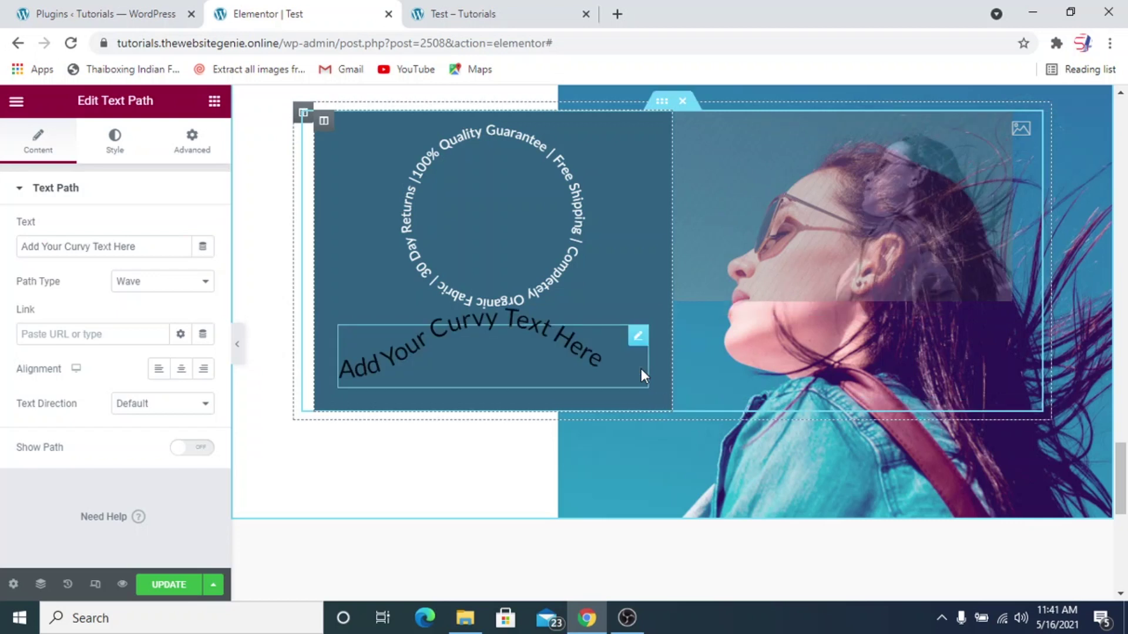
Step: Set the new text path's normal text color to the global Saved Color #8 (#FFF)
click(115, 140)
scroll(184, 402, down, 2)
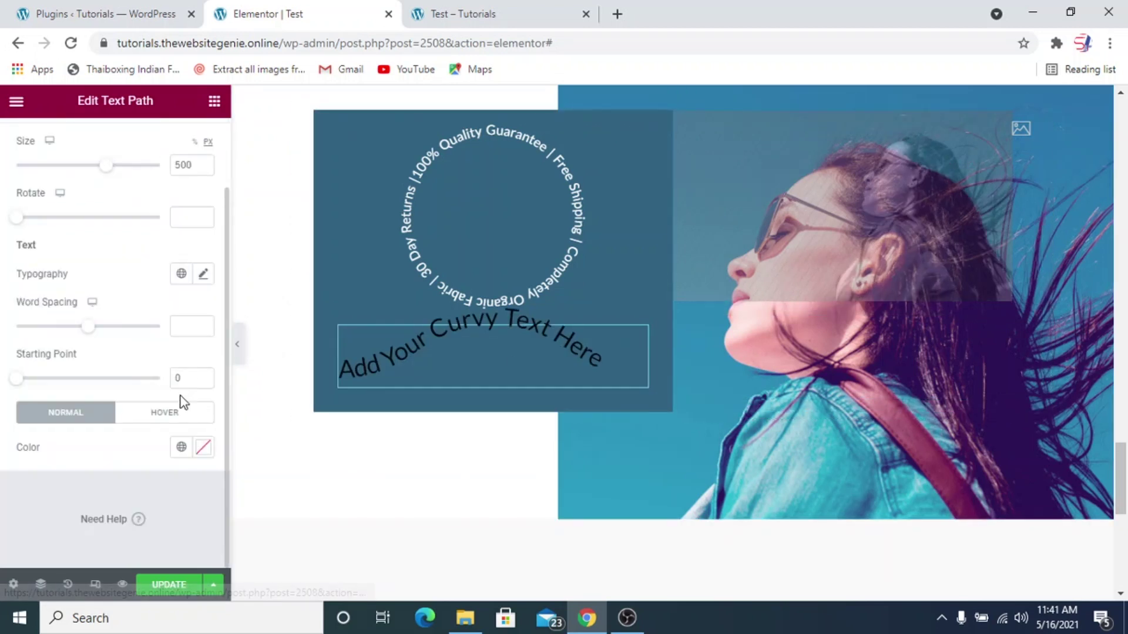
click(181, 447)
scroll(100, 405, down, 1)
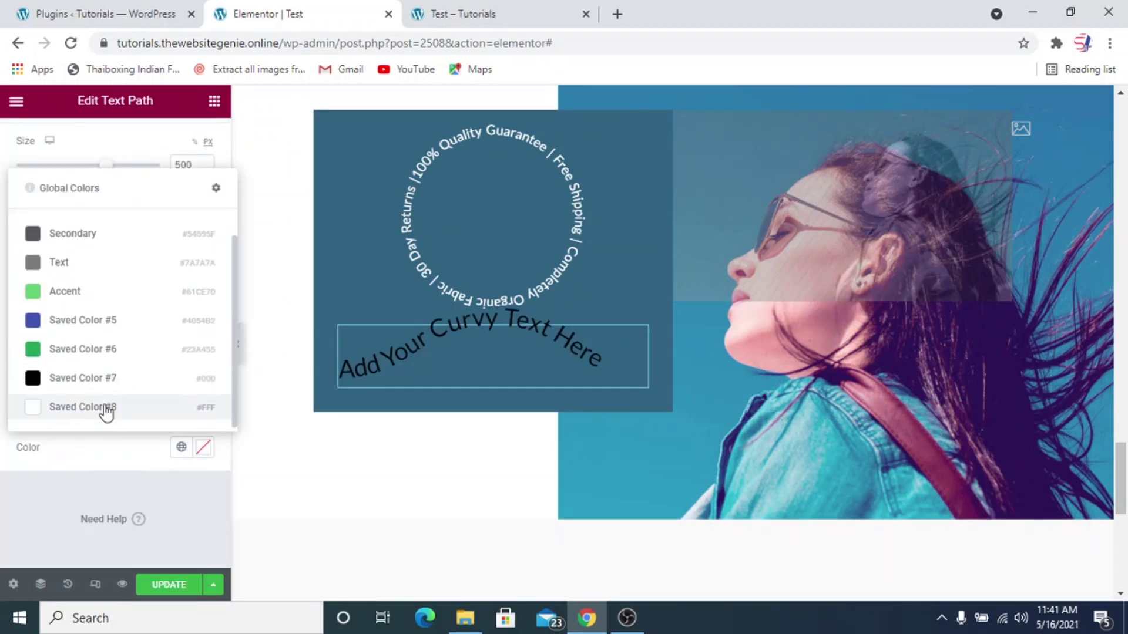
click(107, 409)
scroll(83, 270, up, 3)
click(38, 141)
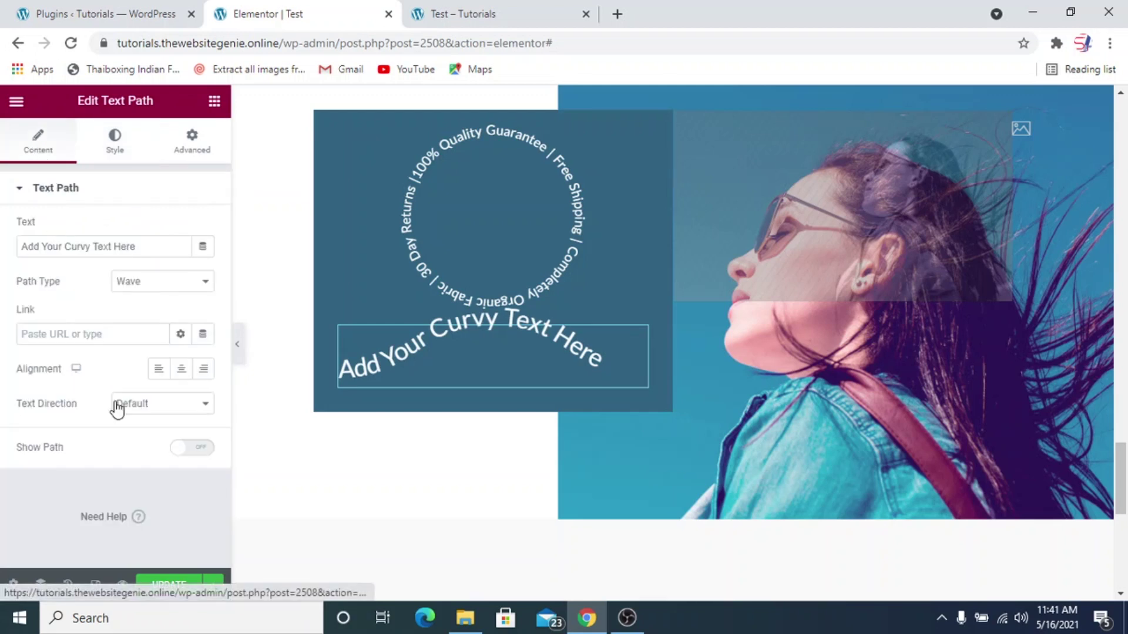
Step: Set the new text path's content to "Home" on a center-aligned Line path with the path shown
drag(163, 246, 3, 249)
text(Home)
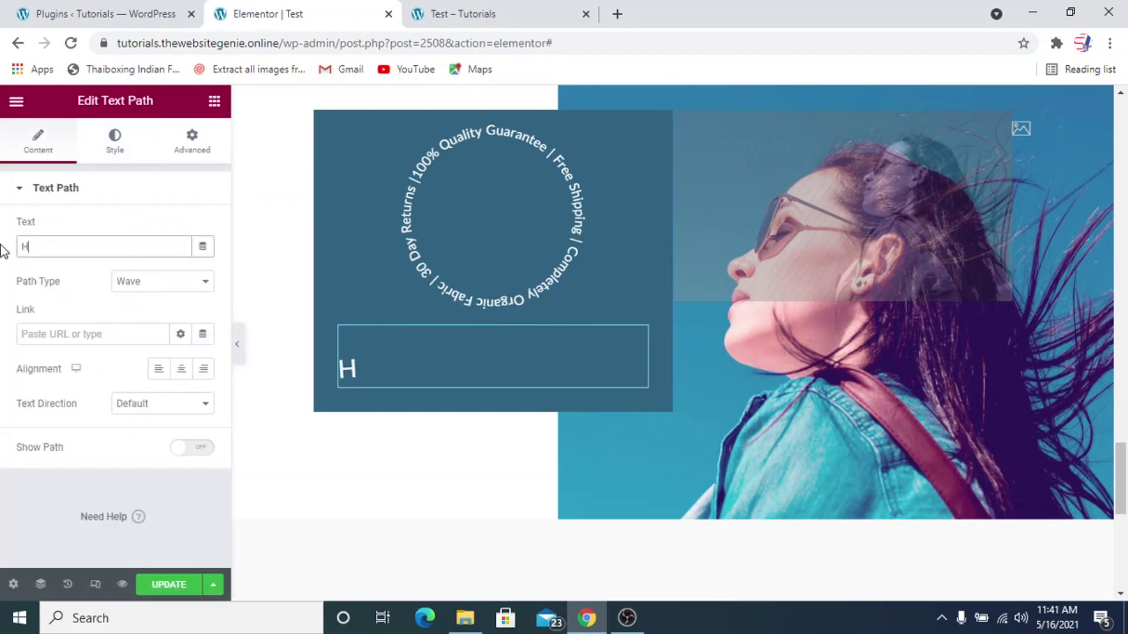
click(167, 283)
click(151, 335)
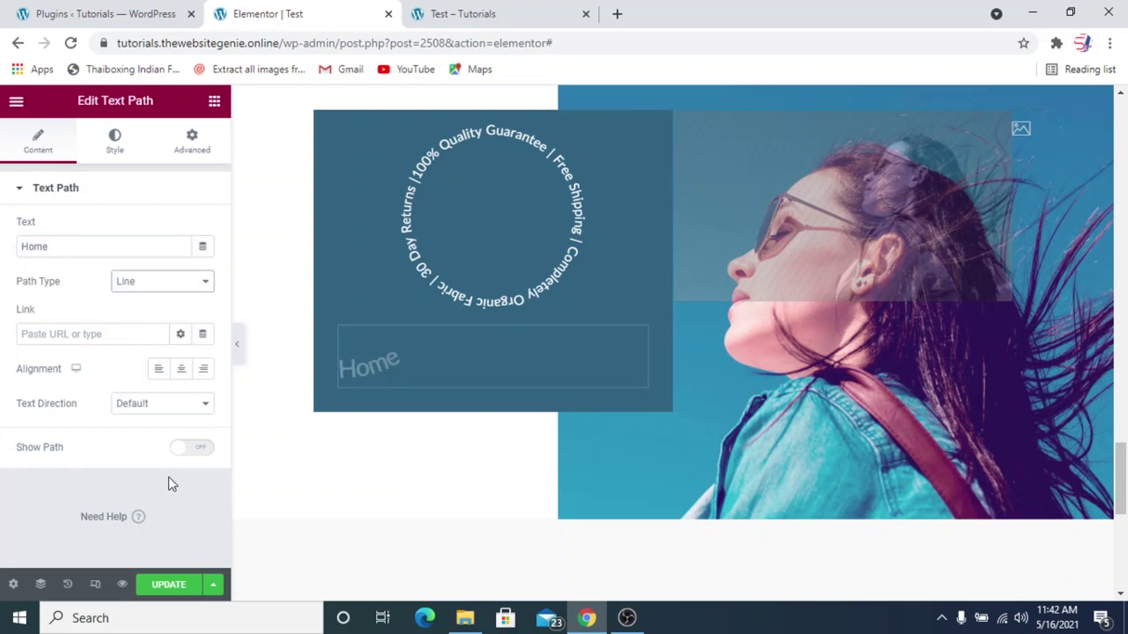
click(195, 450)
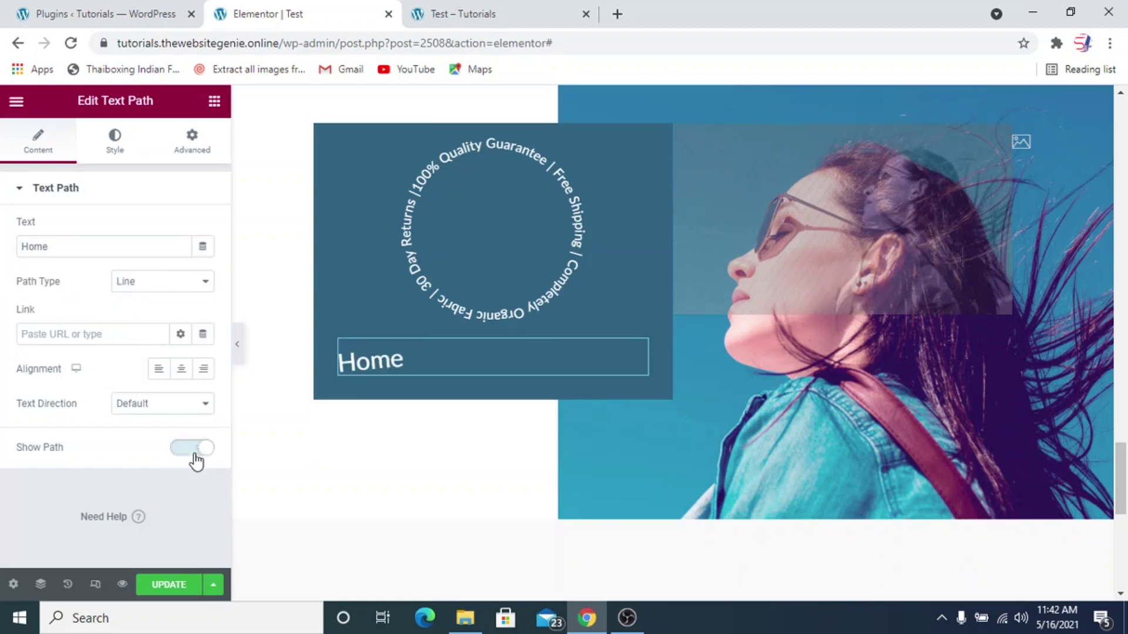
click(182, 375)
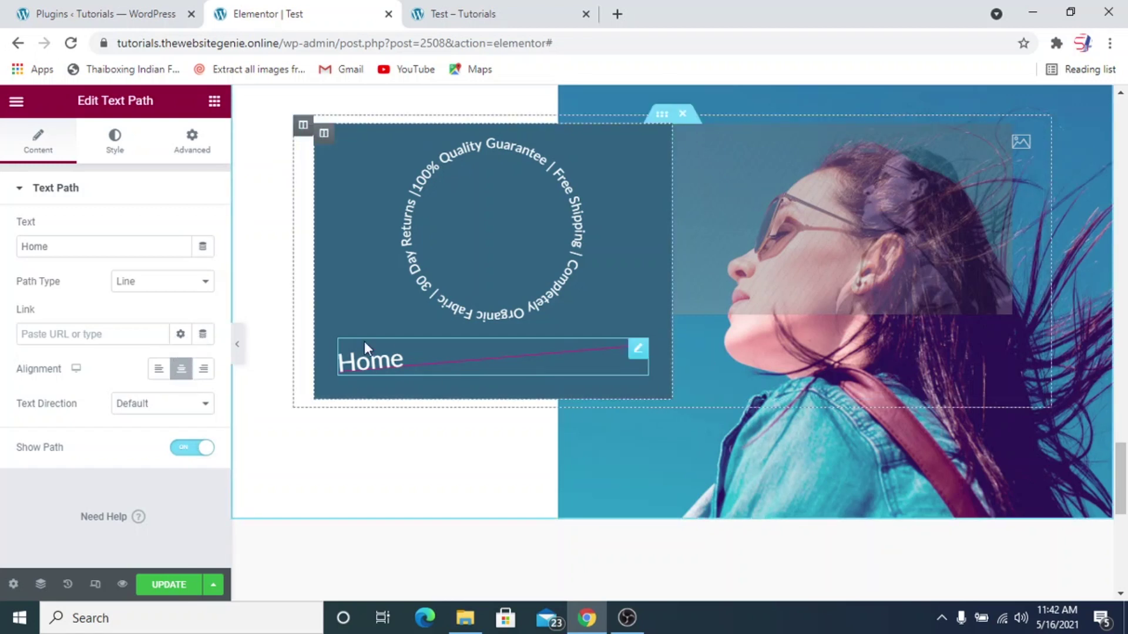
Step: Set the Home text path's size to 300 px and its starting point to 37
click(117, 142)
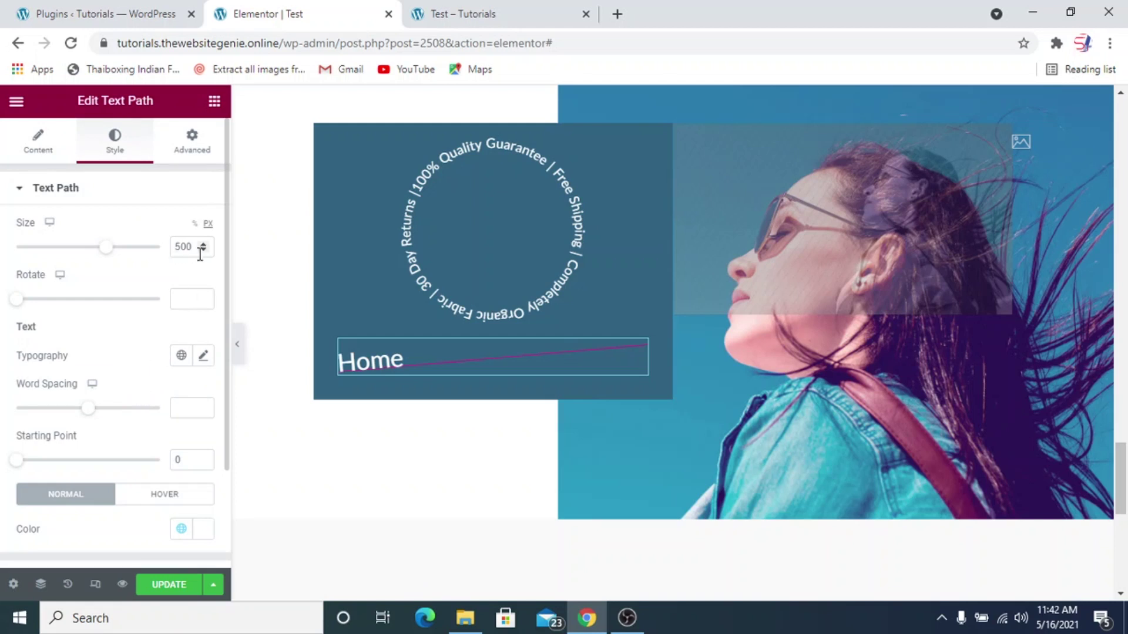
drag(201, 250, 201, 250)
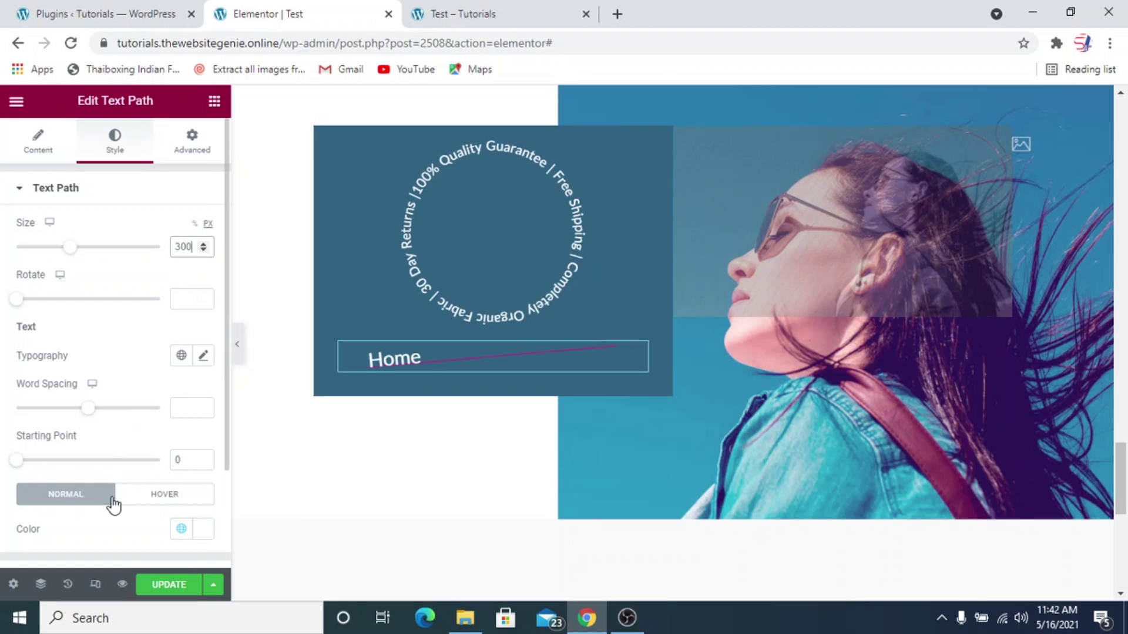
drag(18, 467, 71, 467)
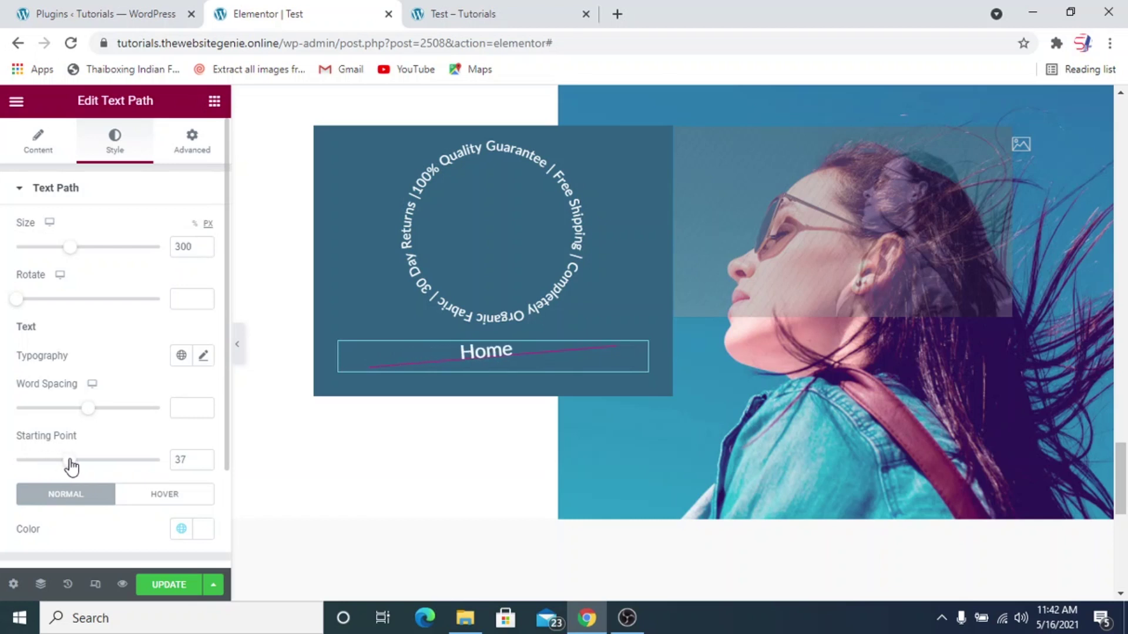
click(203, 458)
click(205, 465)
Step: Give the Home text's path a white stroke with a width of 2
scroll(176, 511, down, 2)
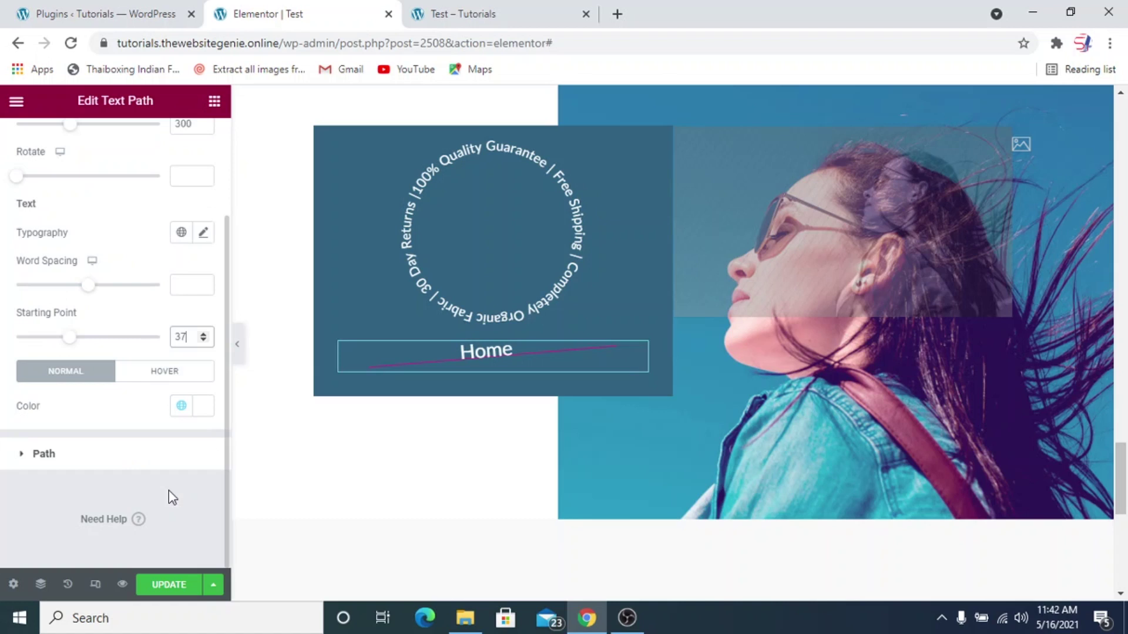
click(95, 460)
click(203, 361)
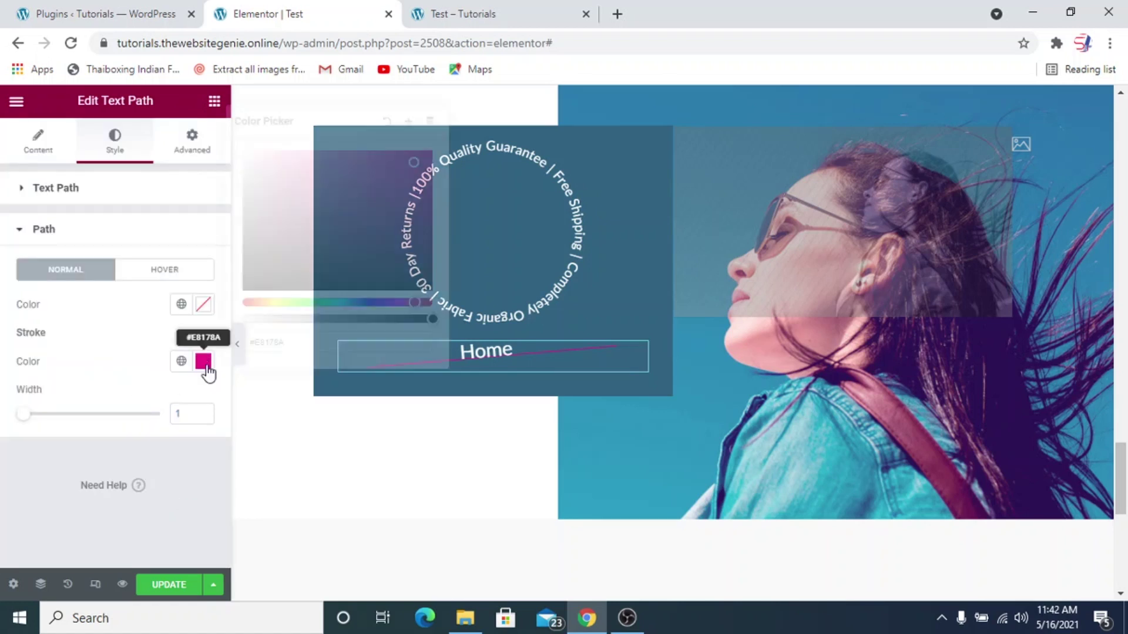
drag(275, 260, 213, 133)
click(106, 340)
click(204, 411)
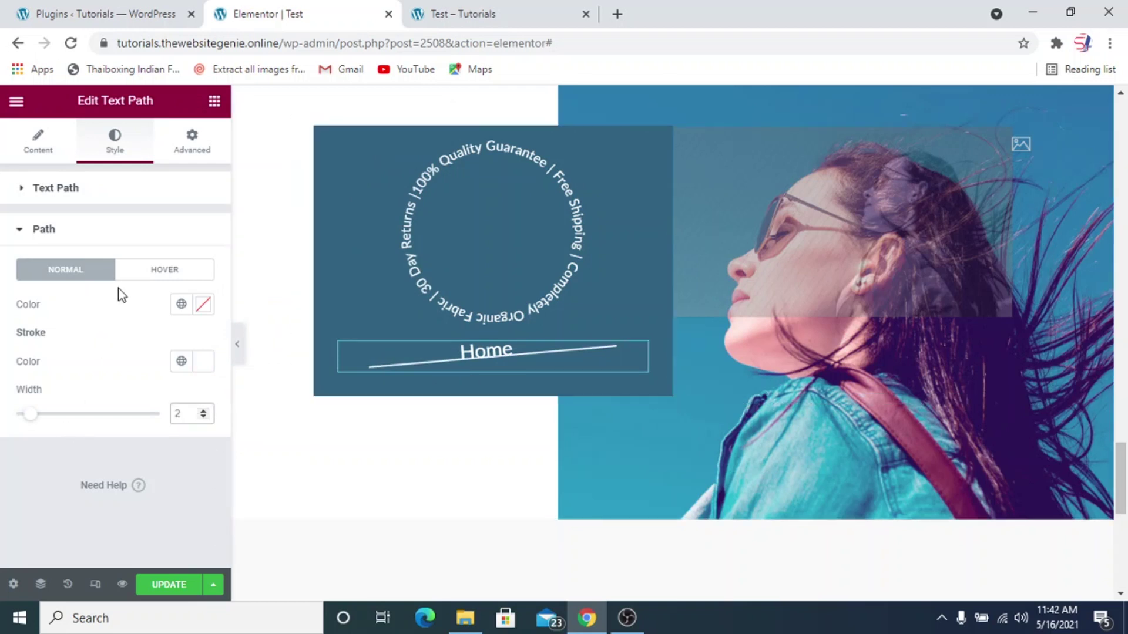
Step: Apply the Shrink hover animation to the Home text path with a transition duration of 0.5
click(56, 188)
scroll(144, 462, down, 2)
click(156, 376)
scroll(134, 435, down, 2)
click(106, 361)
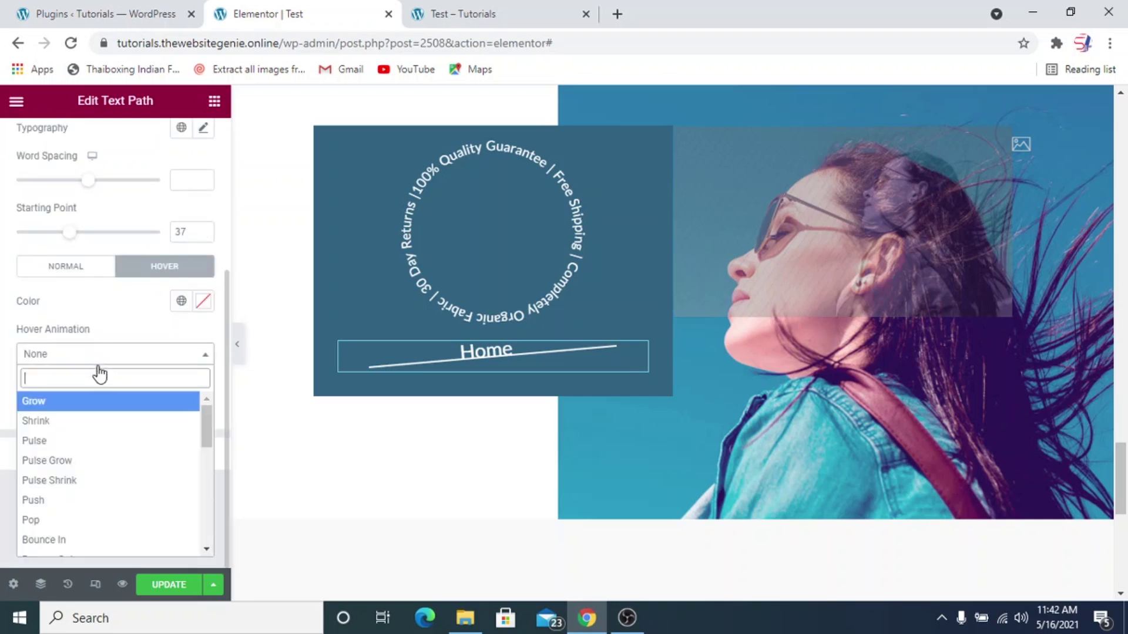
click(90, 422)
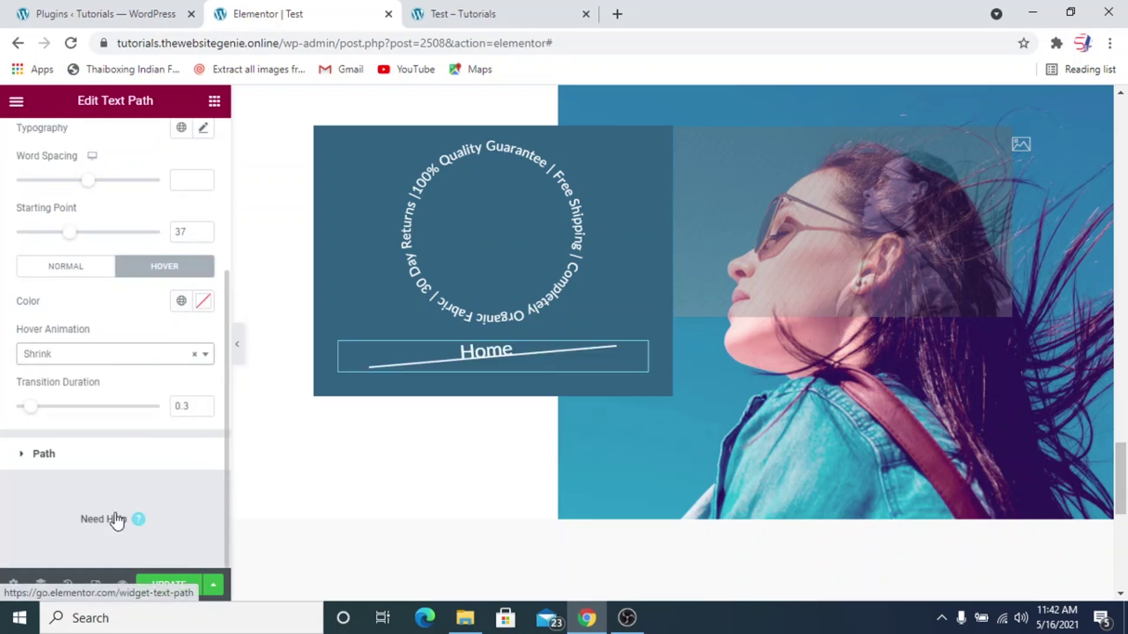
click(203, 404)
click(203, 403)
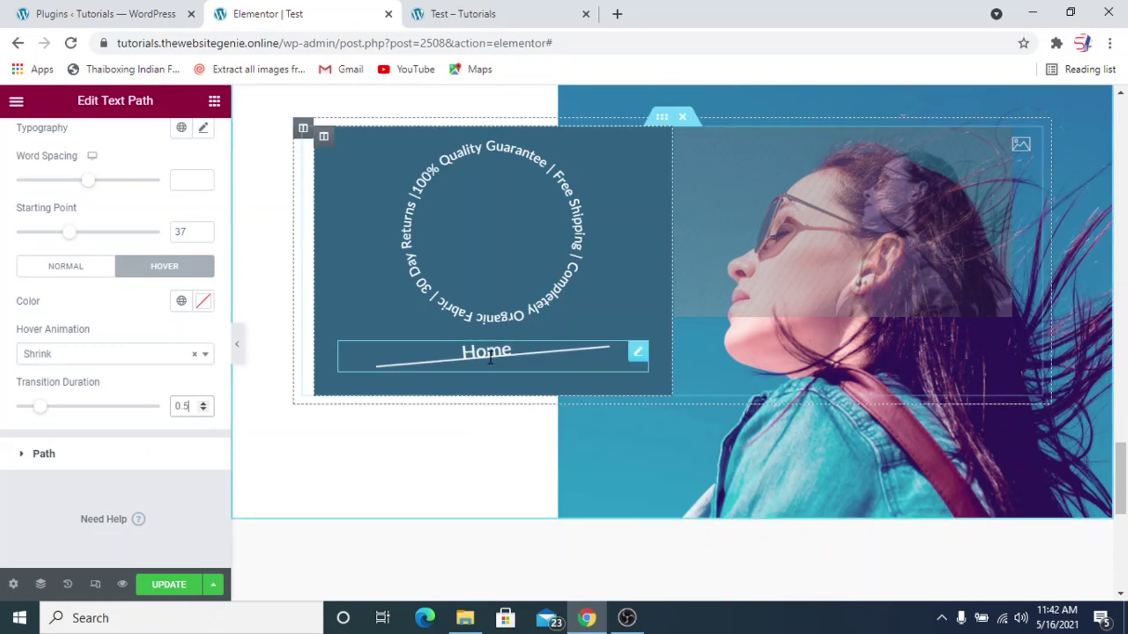
Step: Duplicate the Home text path three times to make a stack of four slanted items
right_click(640, 350)
click(673, 388)
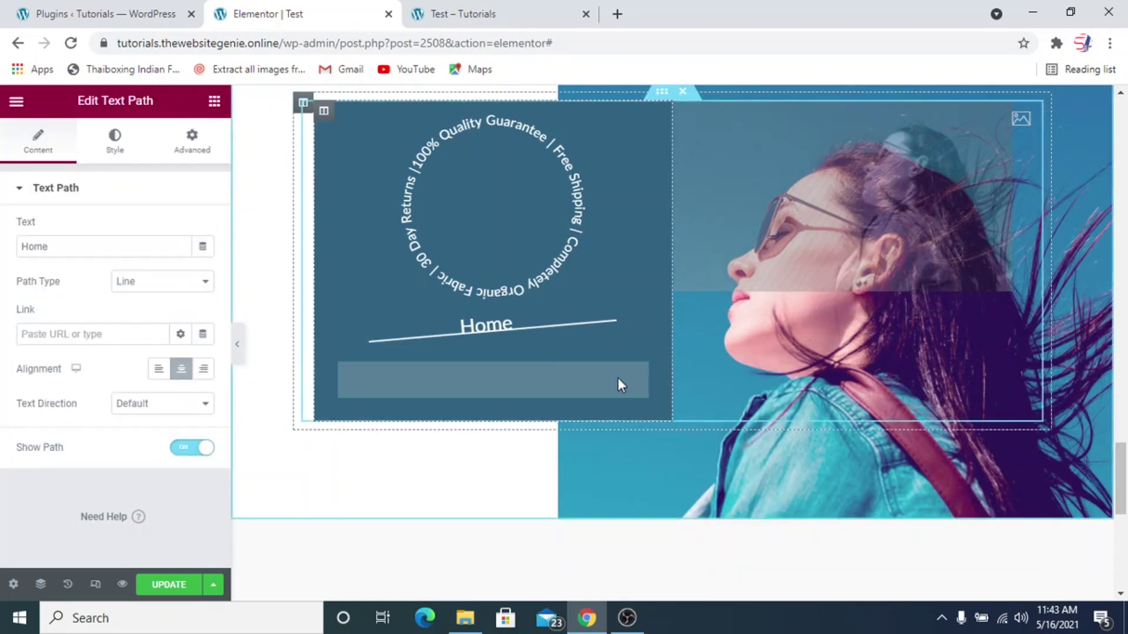
right_click(639, 379)
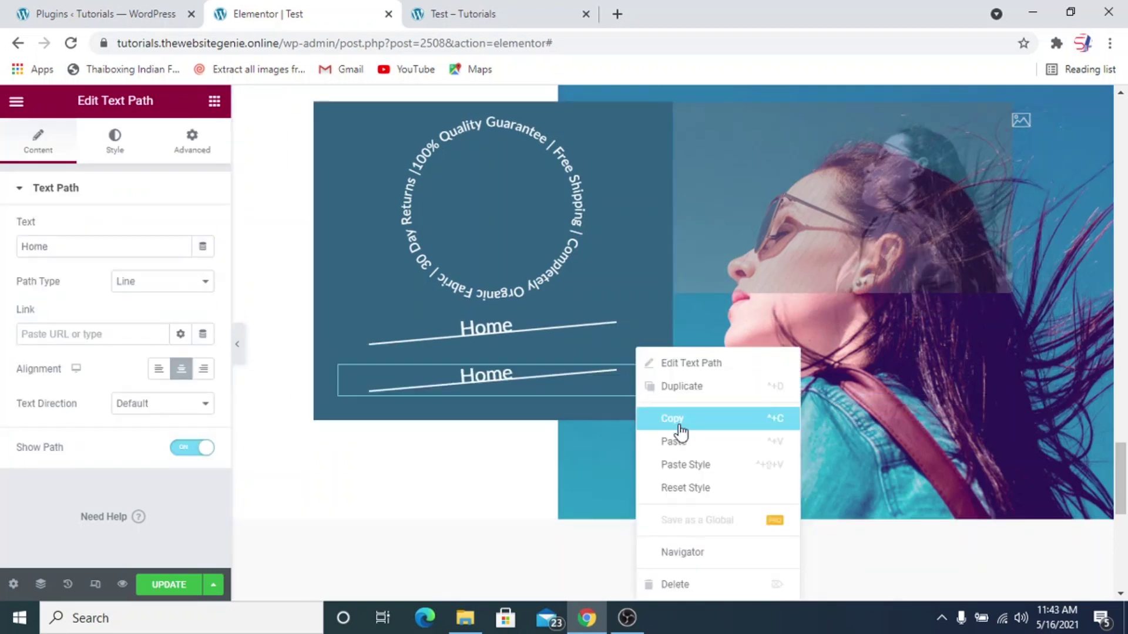
click(664, 385)
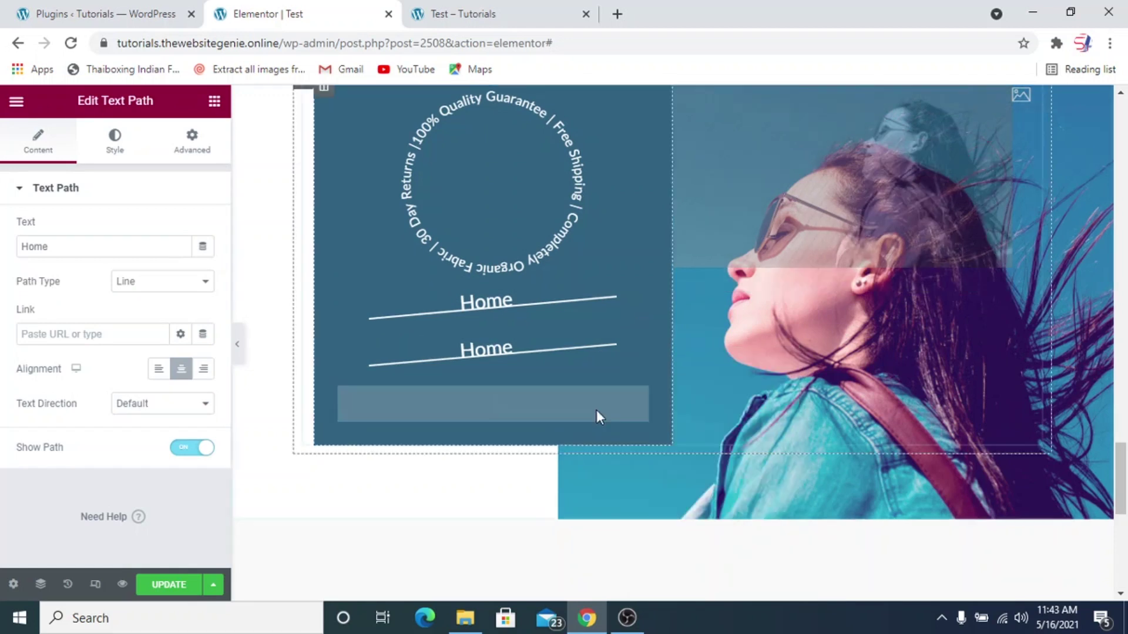
right_click(636, 398)
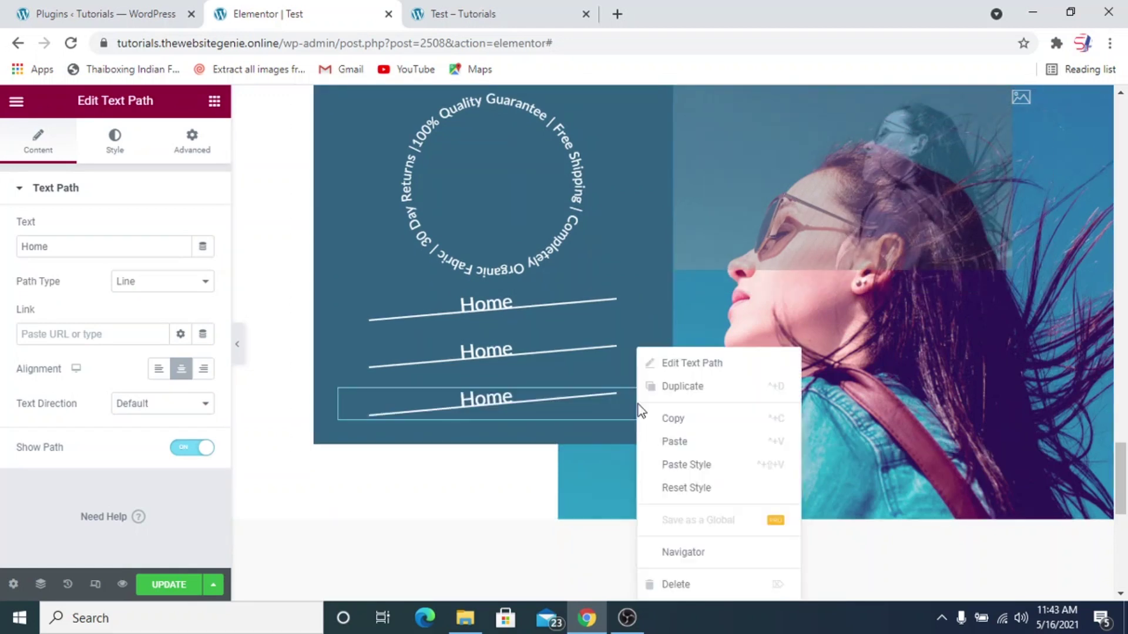
click(679, 393)
Step: Change the second Home item's text to "About Us"
click(639, 327)
drag(94, 245, 3, 247)
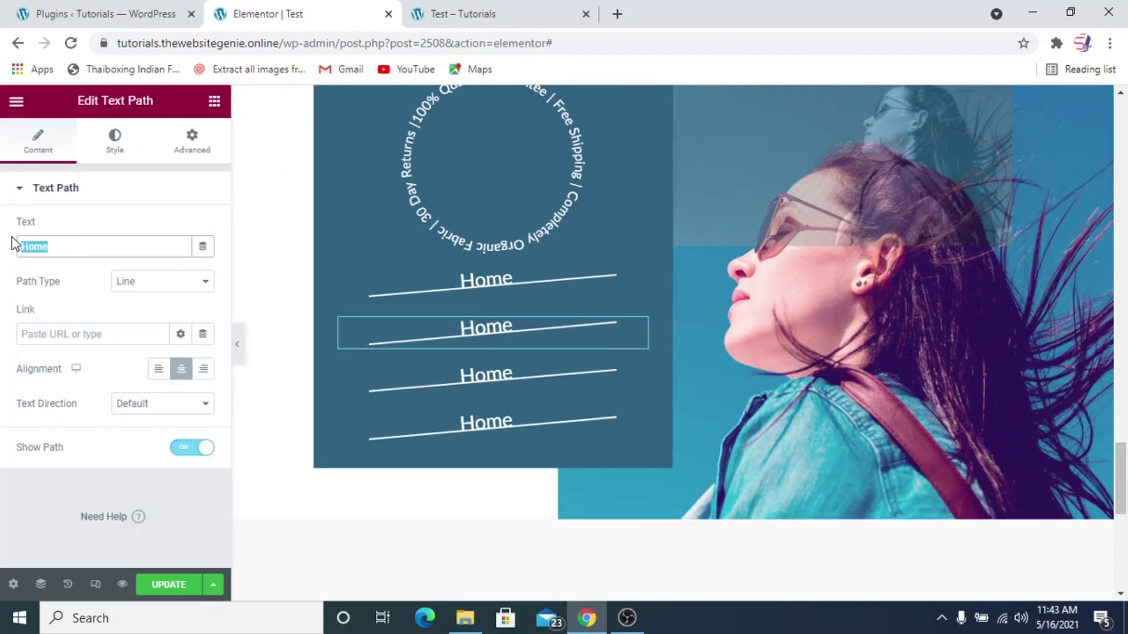
text(About)
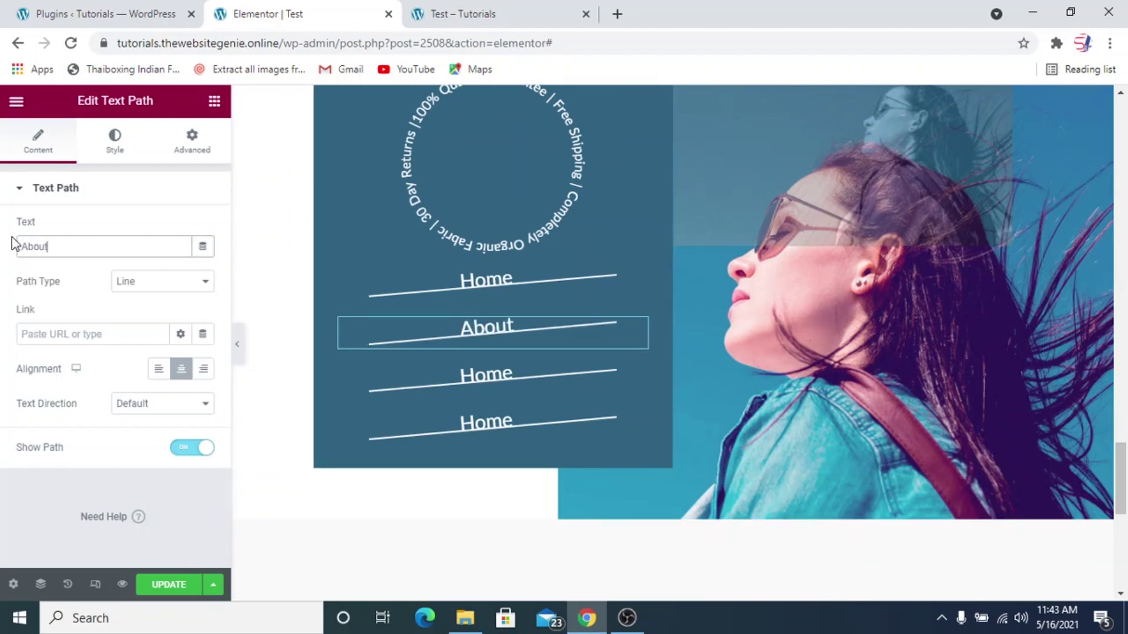
text( Us)
Step: Change the third slanted item's text to "Services"
click(639, 373)
drag(64, 247, 3, 257)
text(Ser)
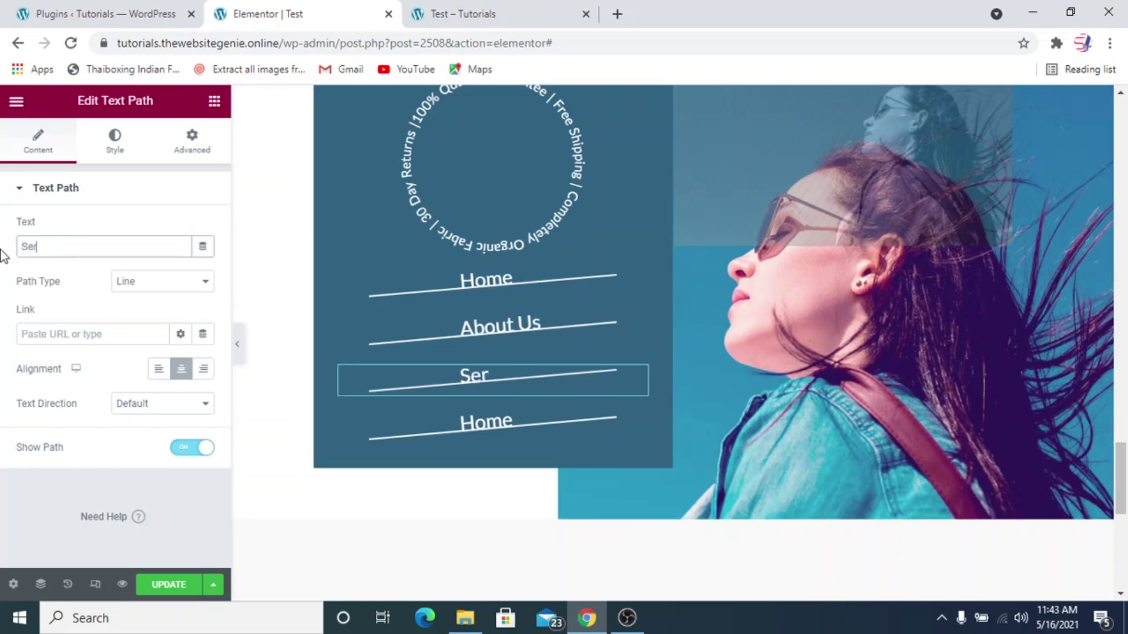
text(vo)
key(BackSpace)
text(ices)
Step: Change the last slanted item's text to "Contact Us" and update the page
click(637, 426)
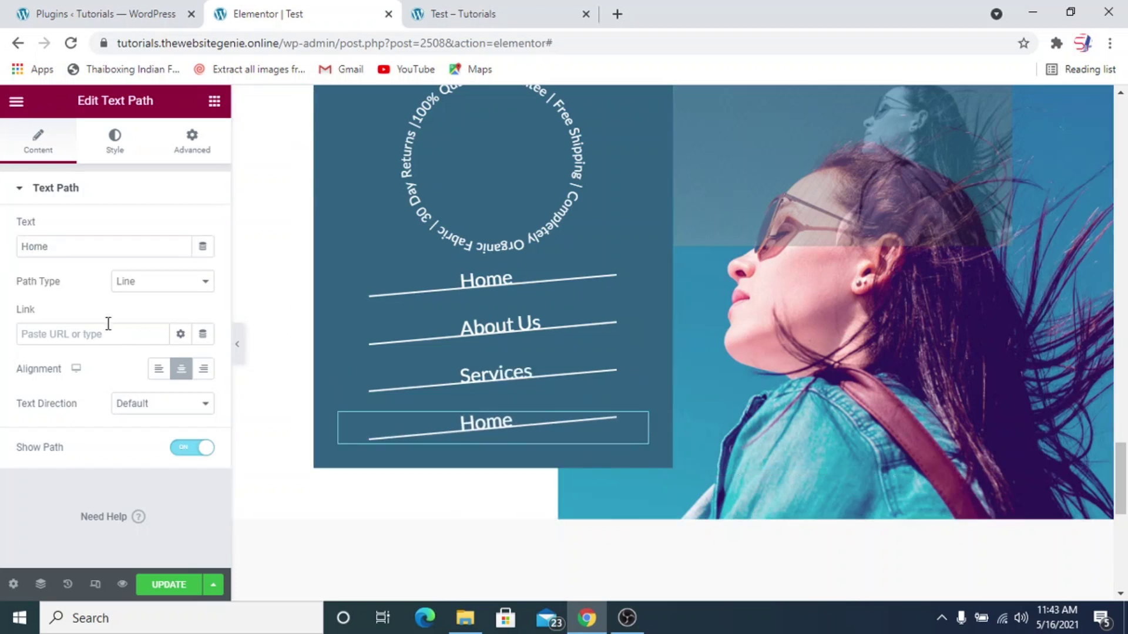
drag(51, 252, 3, 255)
text(Co)
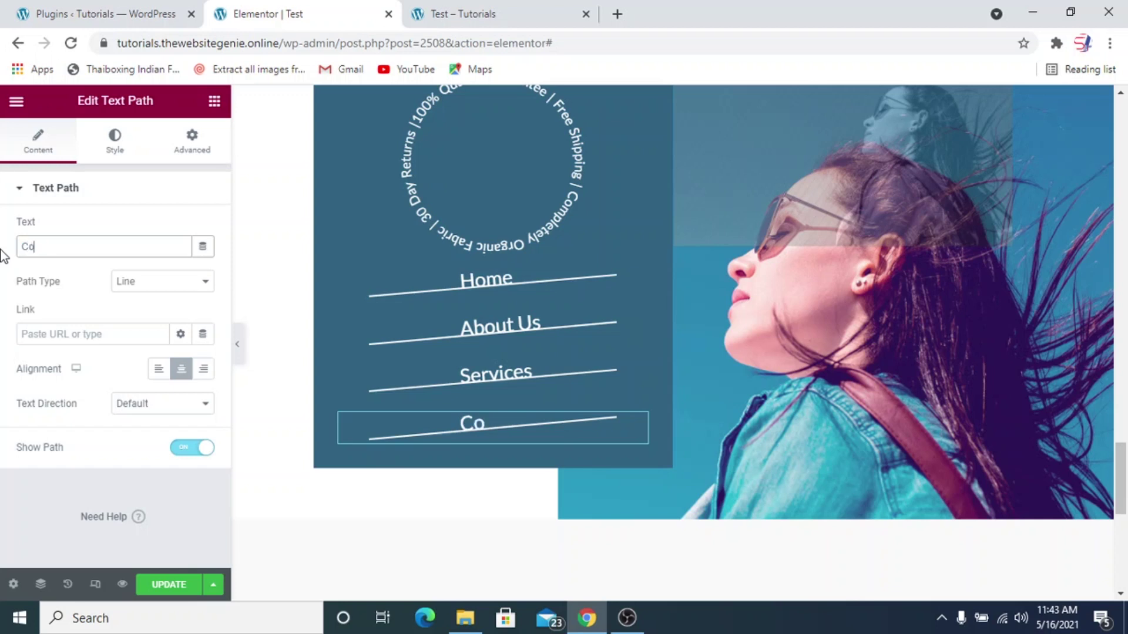
text(ntact Us)
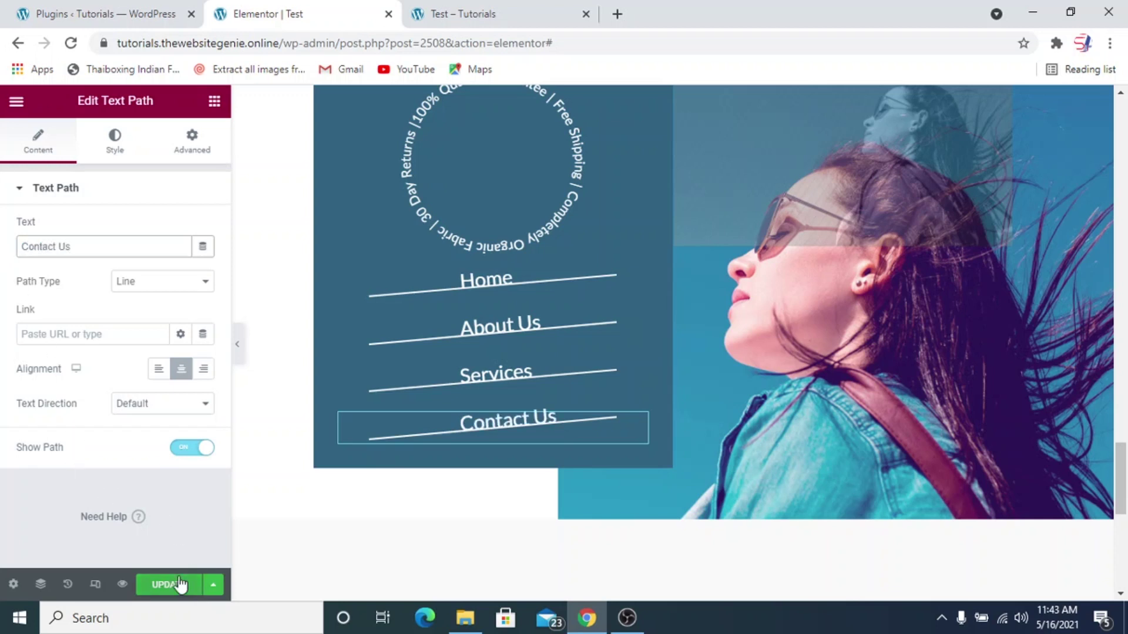
click(176, 584)
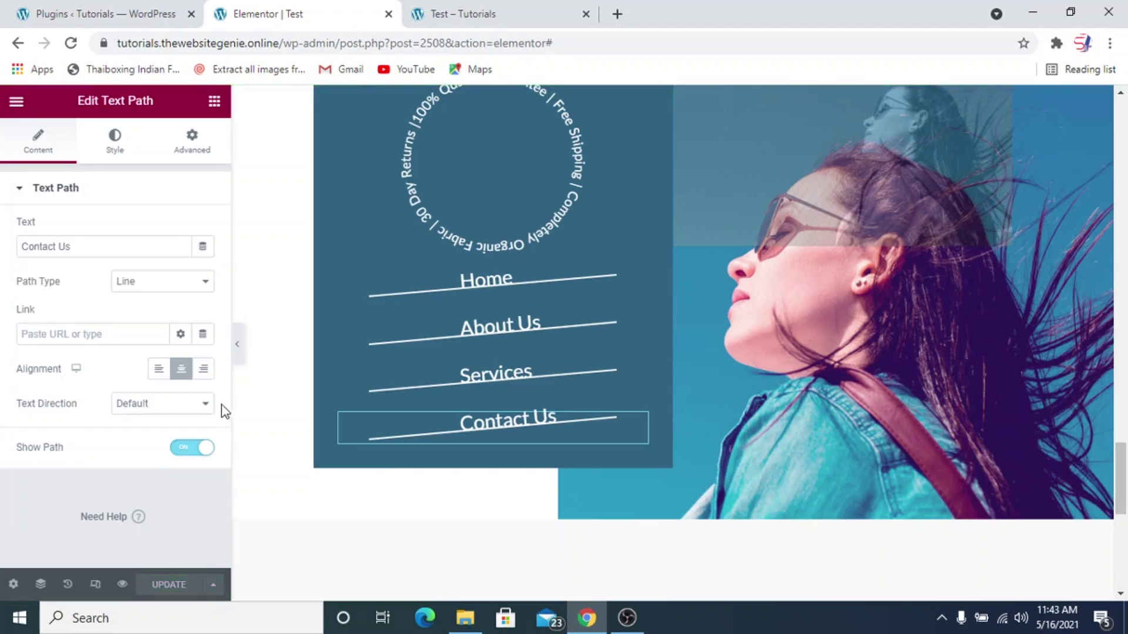
Step: Preview the circular text and the four menu items without the editing panel, checking the hover animation
click(238, 352)
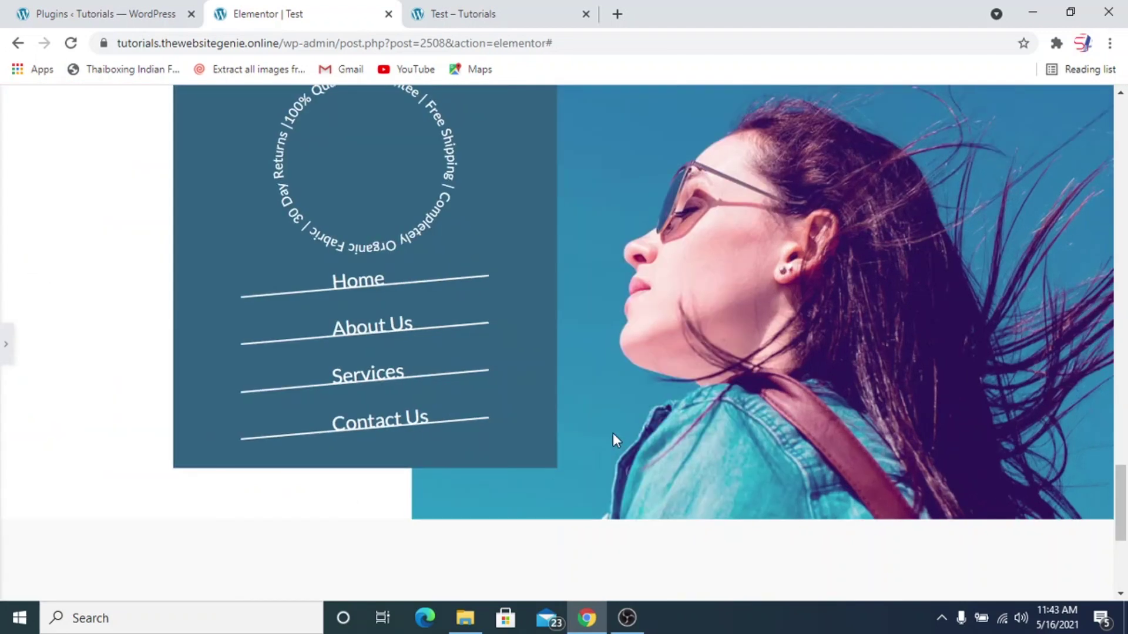
scroll(612, 433, up, 2)
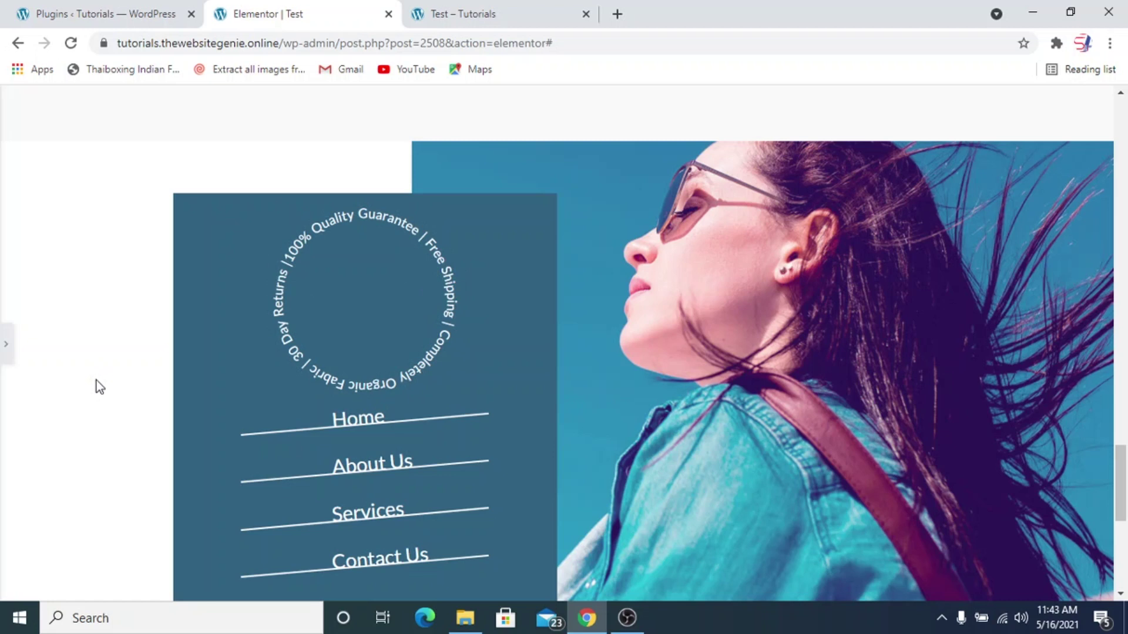
scroll(96, 381, down, 2)
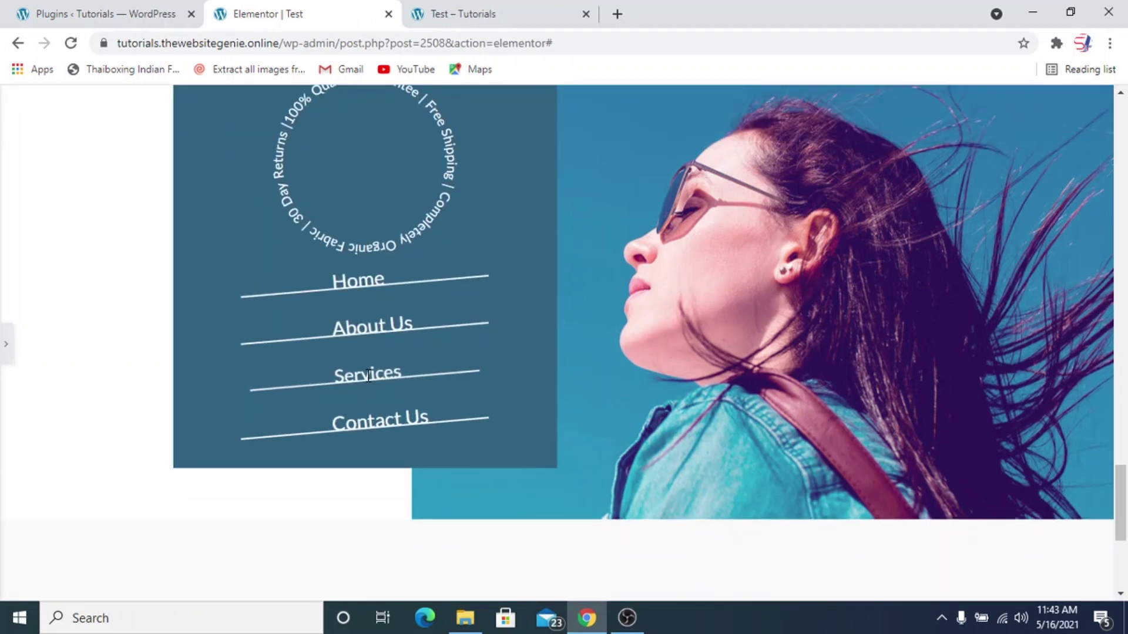
click(5, 362)
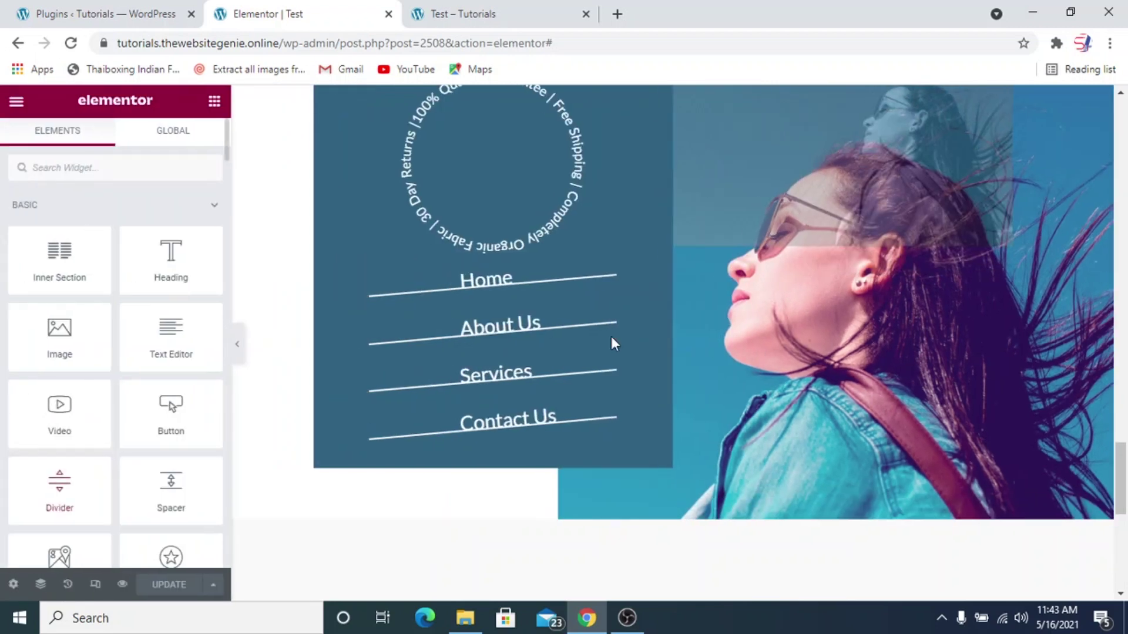
Step: Add the placeholder link "#" to the Home, About Us and Services text paths
click(638, 279)
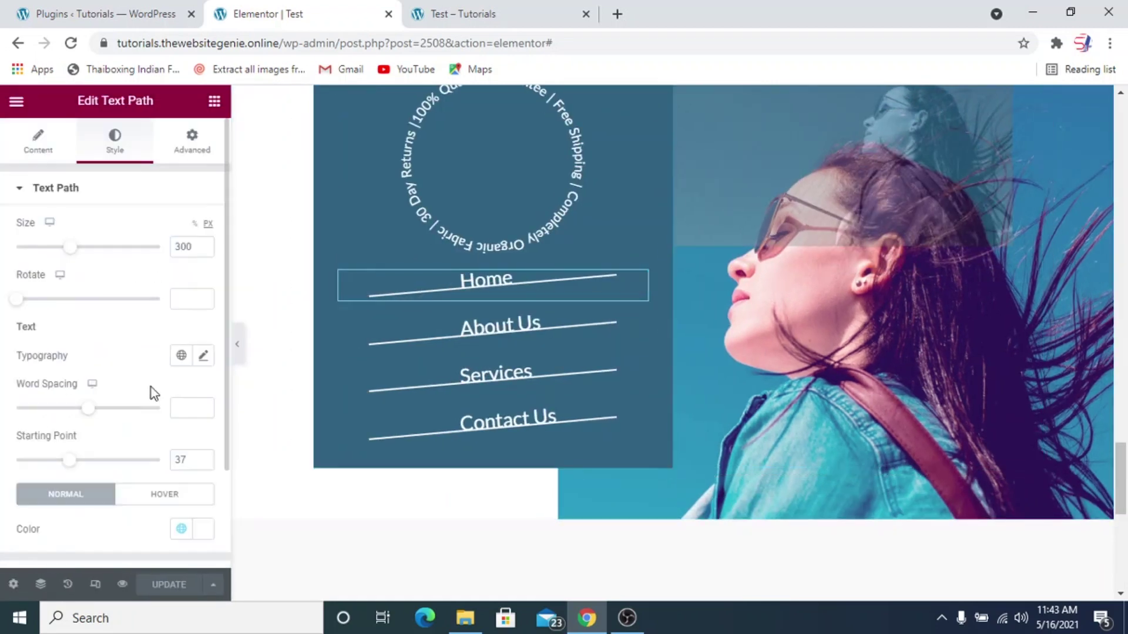
click(26, 157)
click(71, 338)
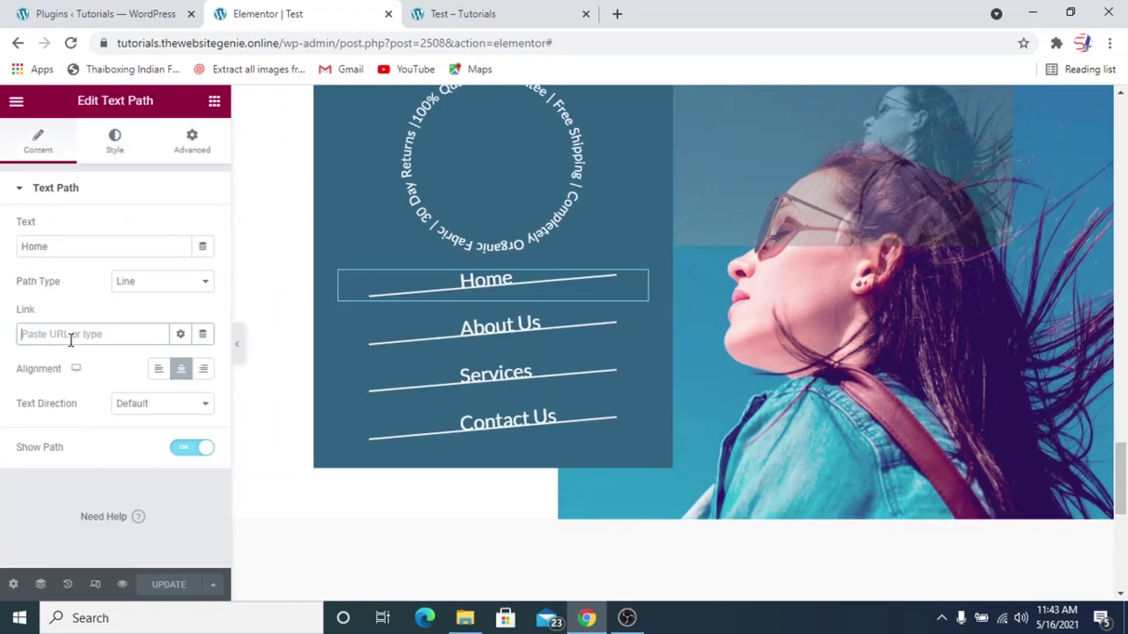
text(#)
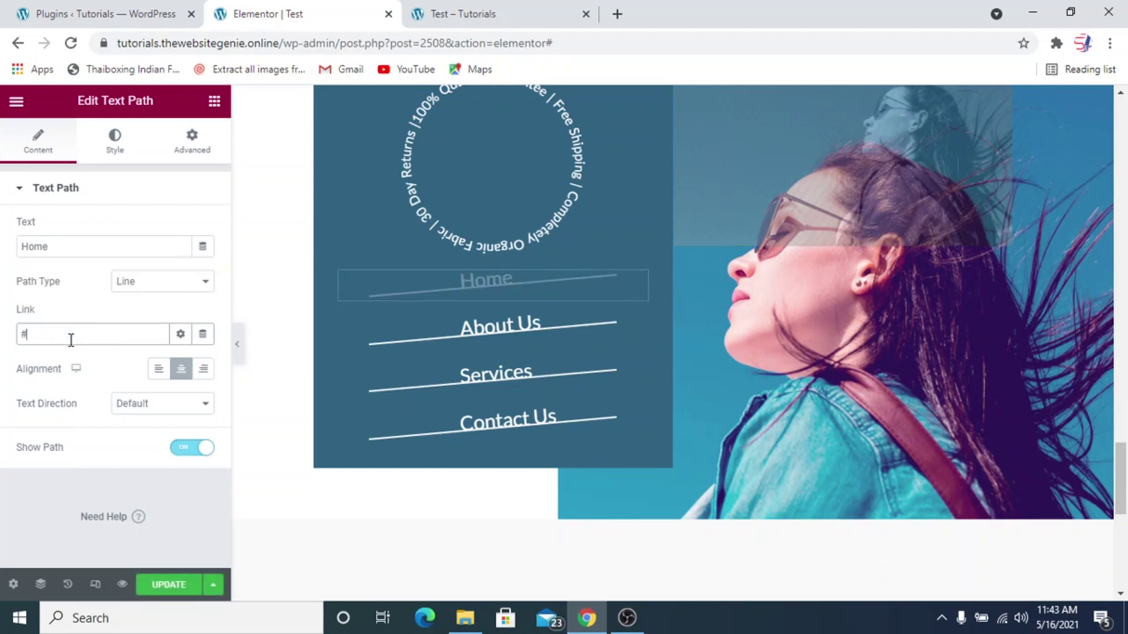
click(637, 326)
click(32, 334)
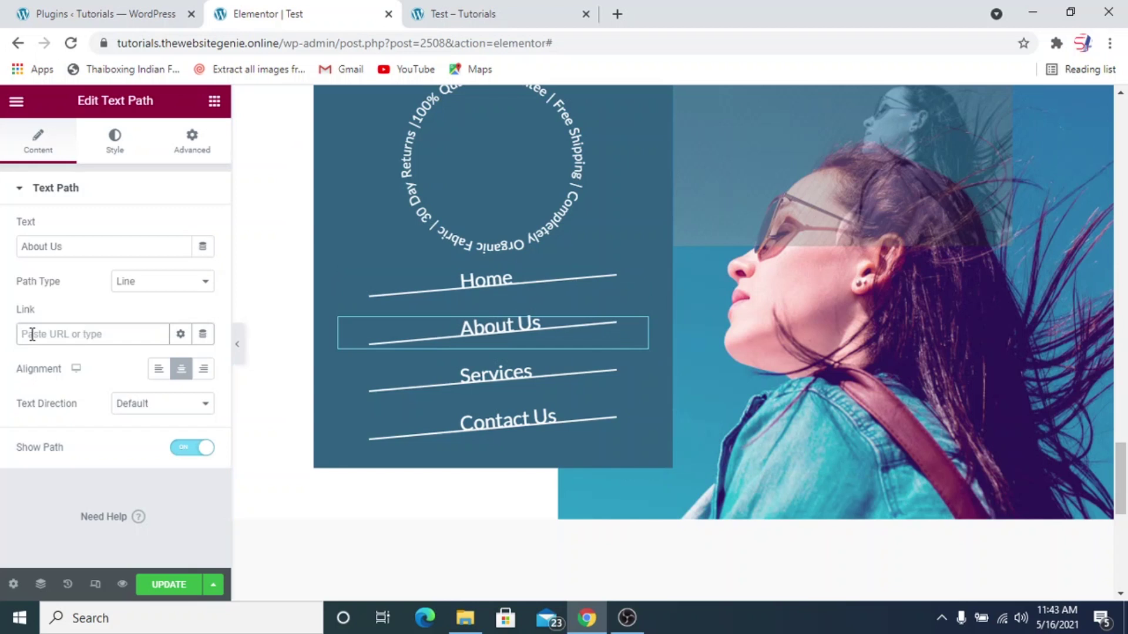
text(#)
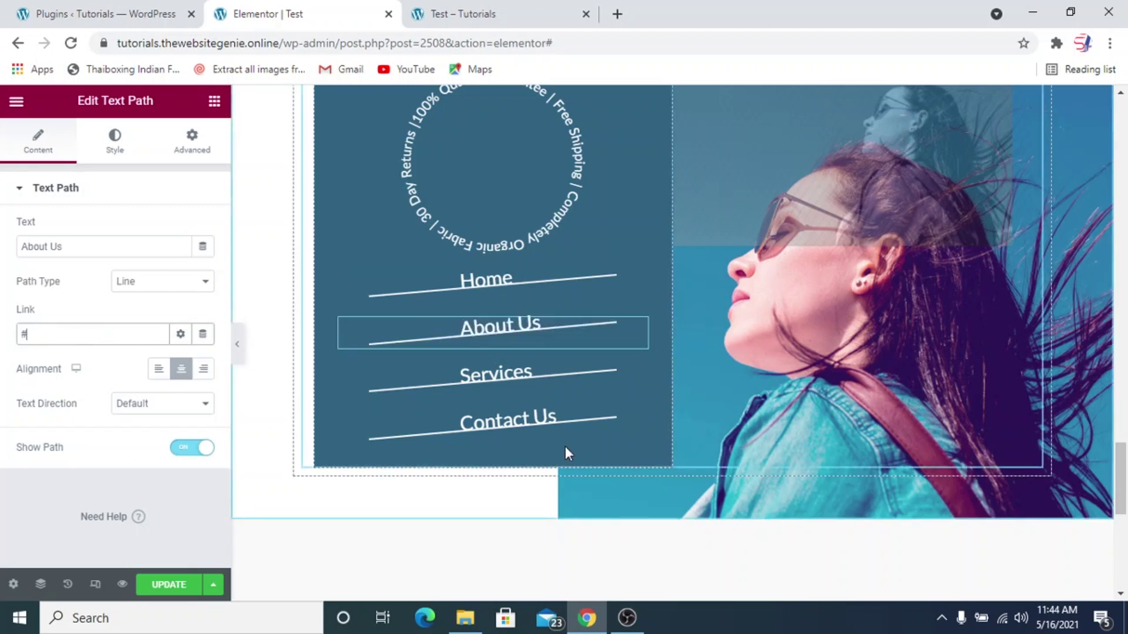
click(637, 377)
click(73, 332)
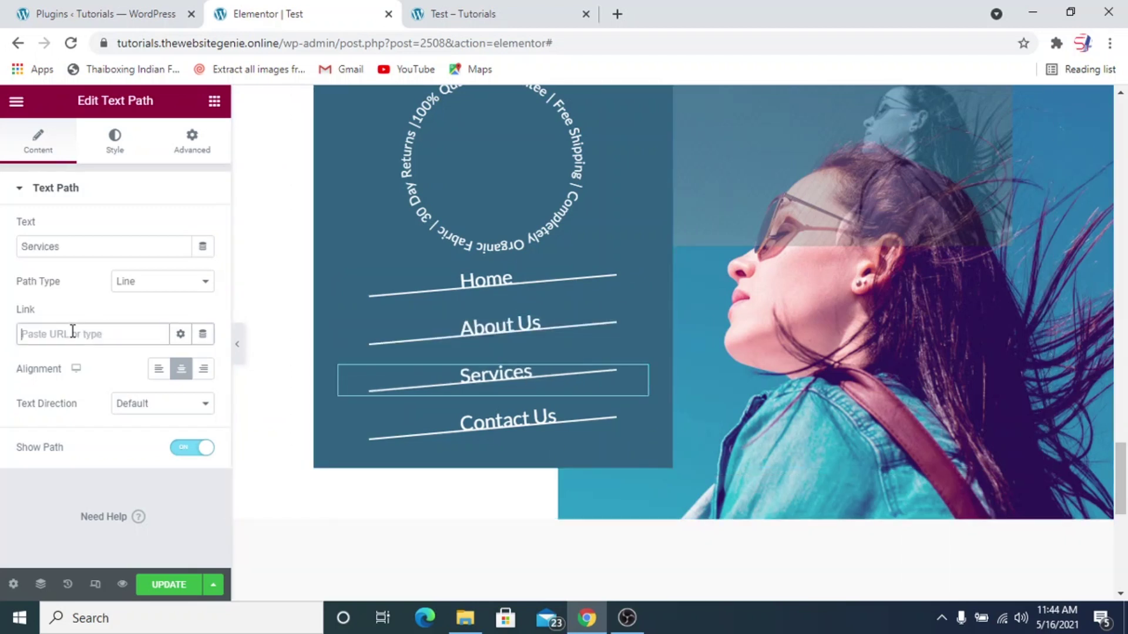
text(#)
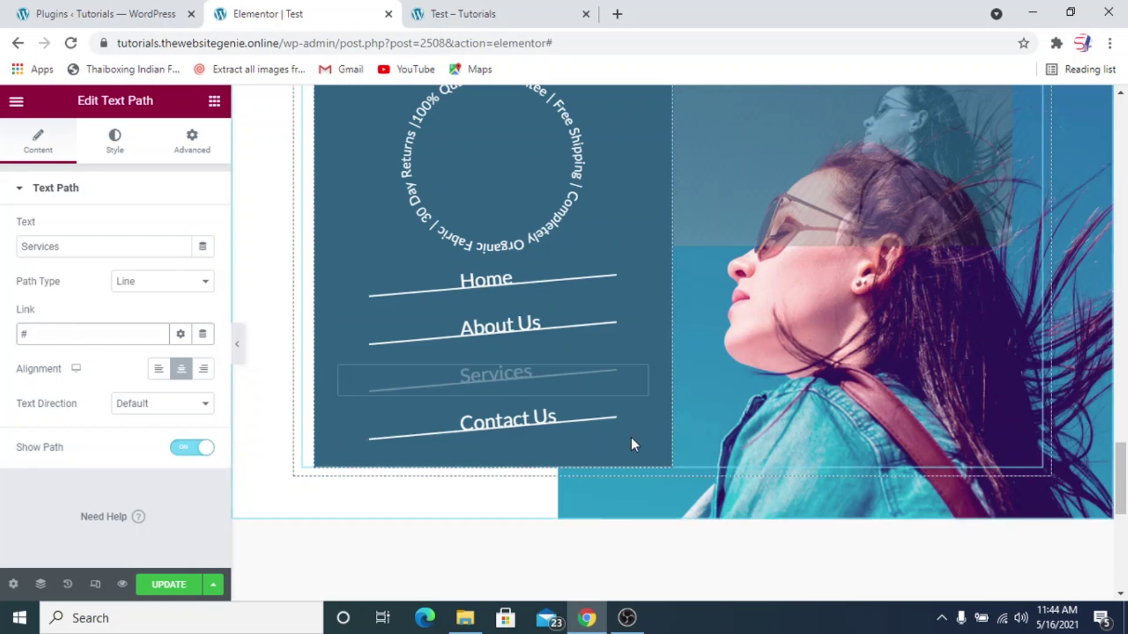
Step: Add the placeholder link "#" to the Contact Us text path and look through its link options
click(637, 422)
click(74, 333)
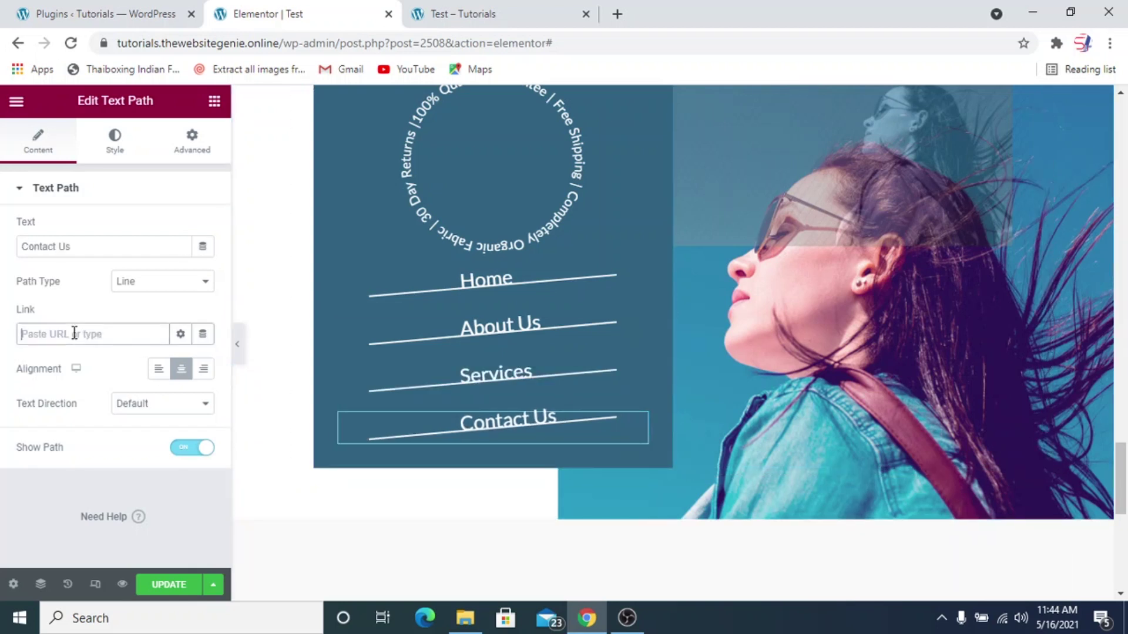
text(#)
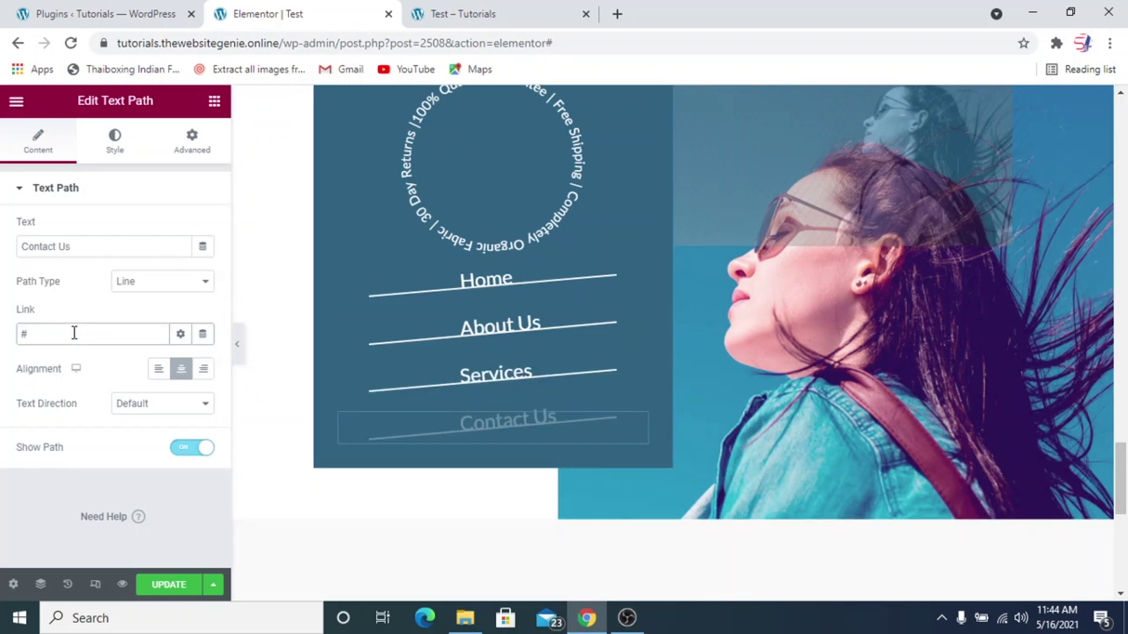
click(180, 335)
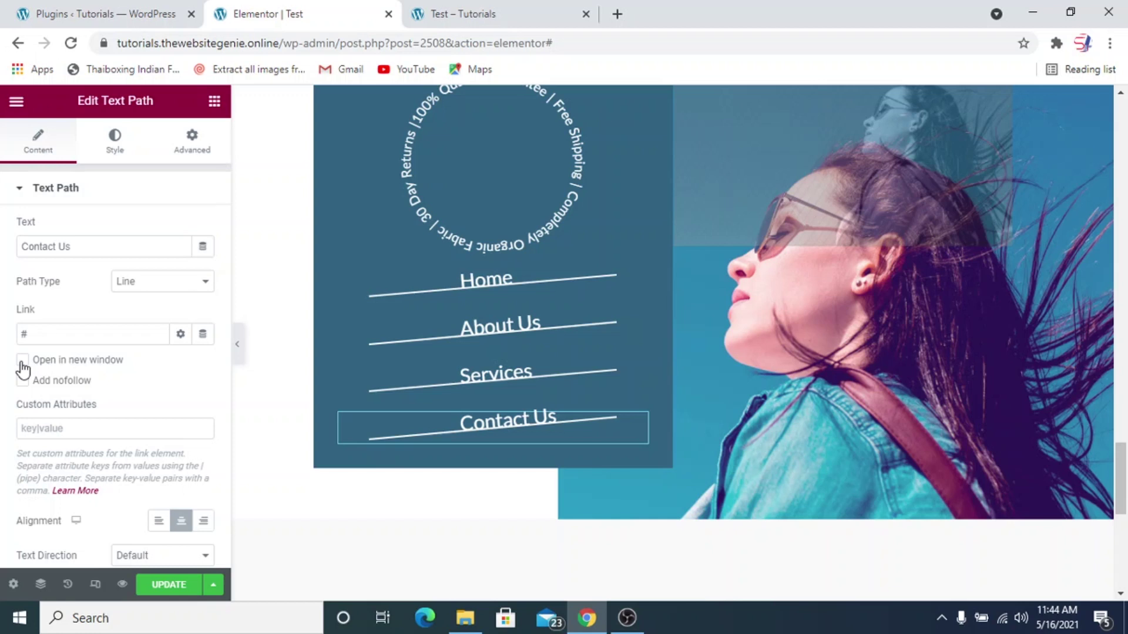
click(181, 334)
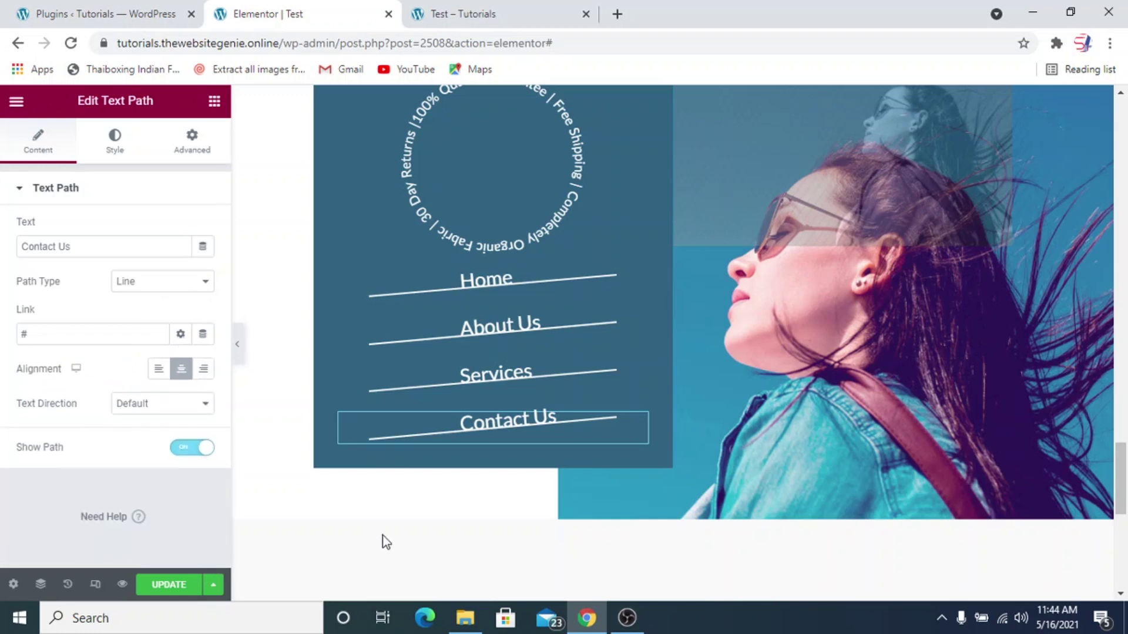
Step: Unlink the circular text's margin values and set only its bottom margin to 15 px
scroll(382, 527, up, 2)
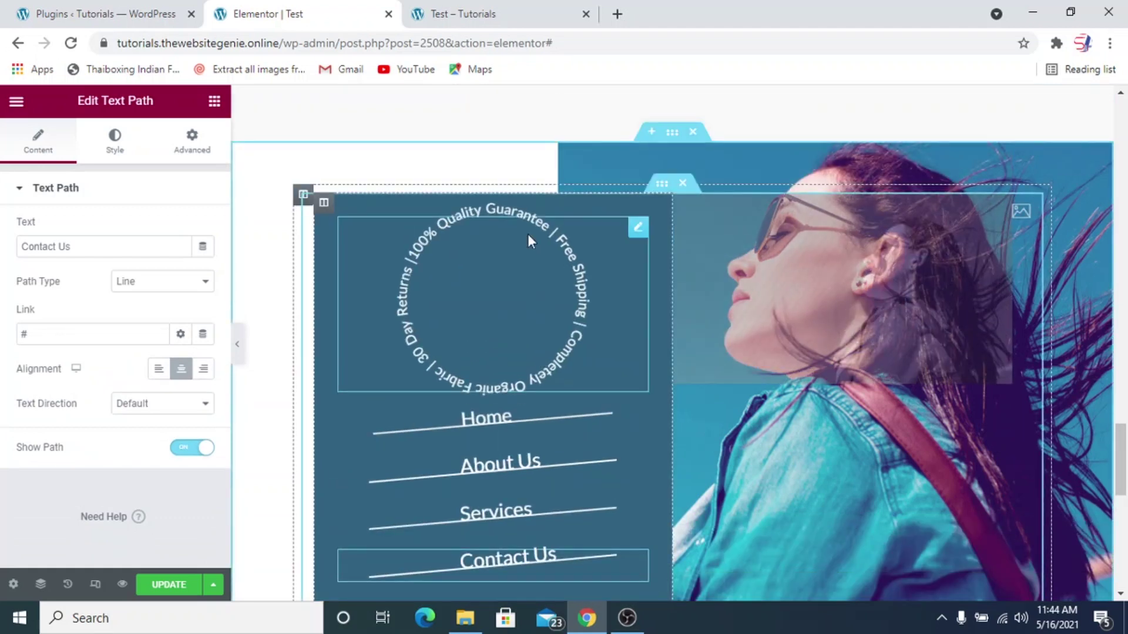
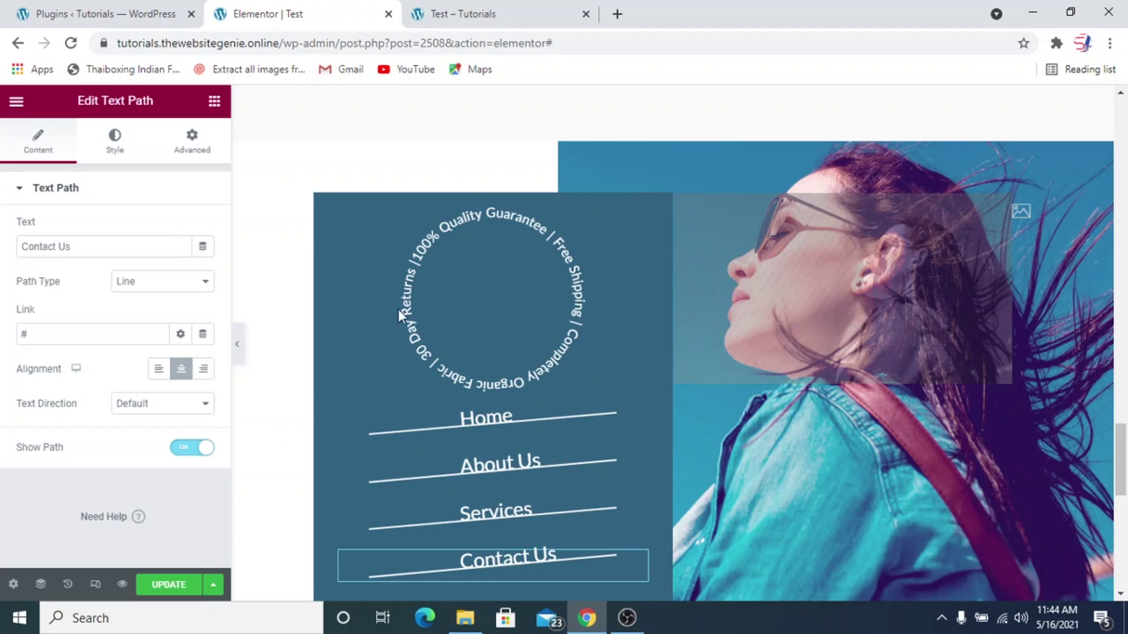
scroll(597, 403, down, 2)
scroll(640, 237, up, 2)
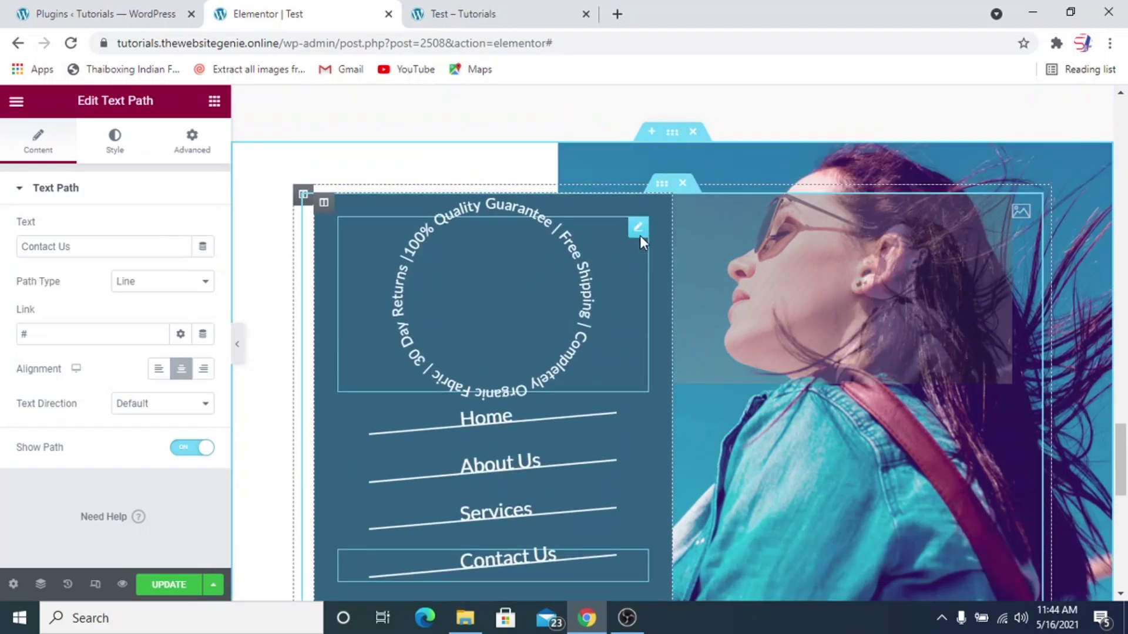
click(638, 227)
click(196, 134)
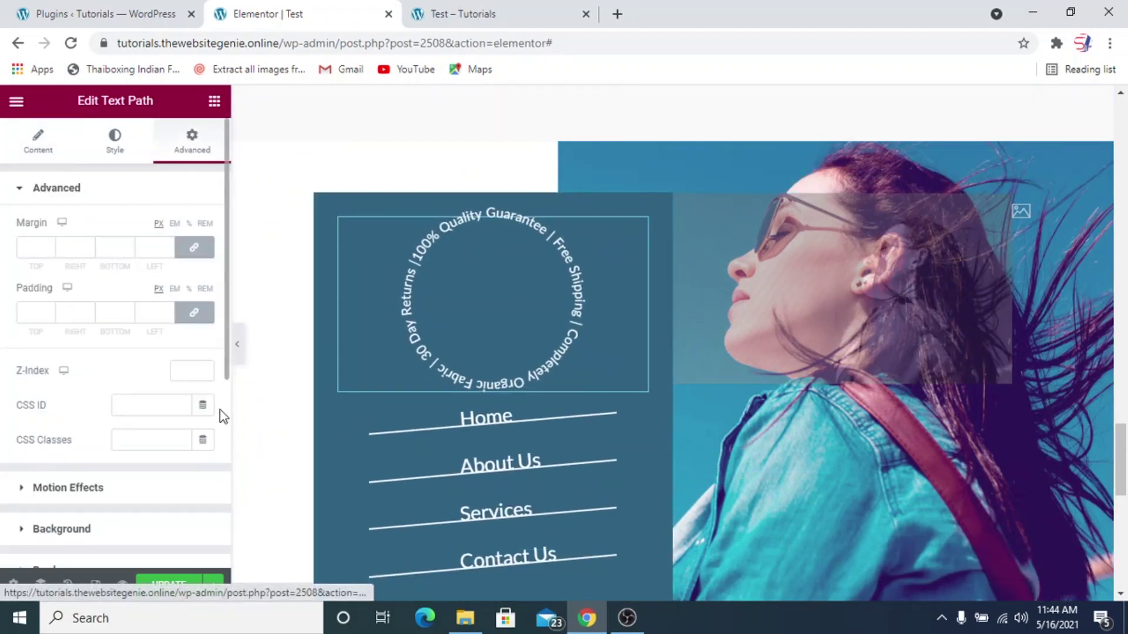
click(193, 247)
double_click(107, 248)
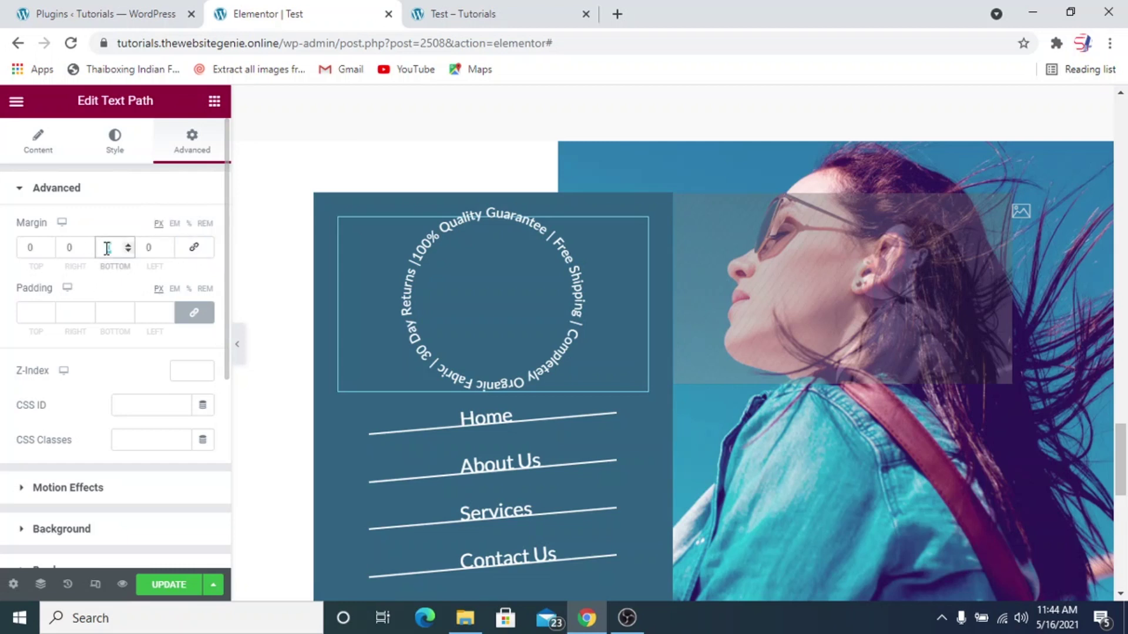
text(15)
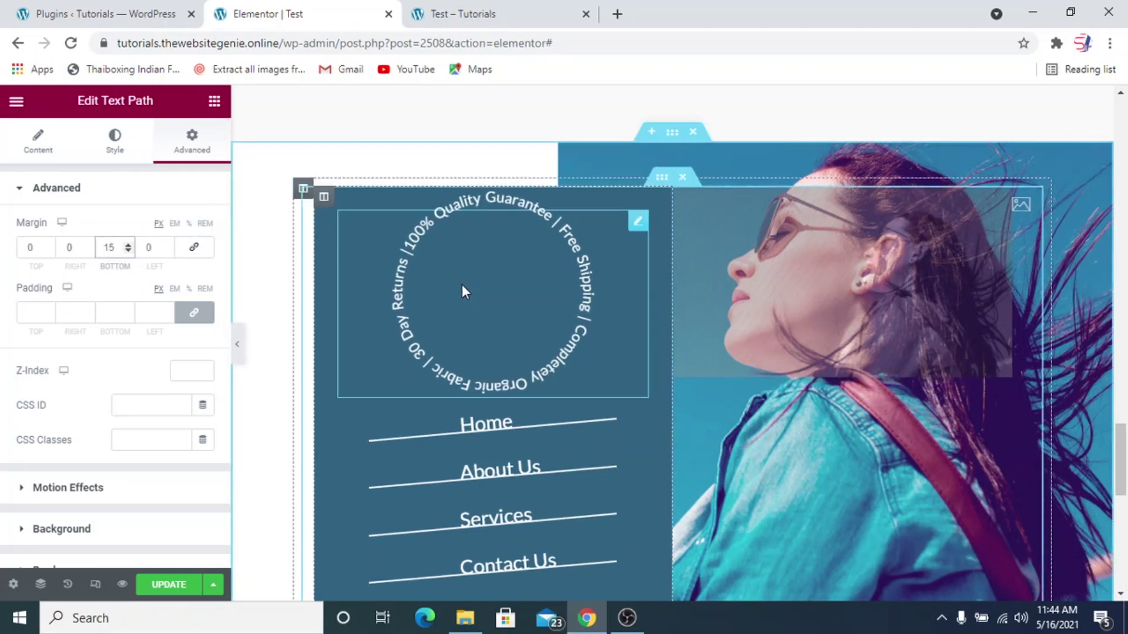
scroll(371, 482, down, 3)
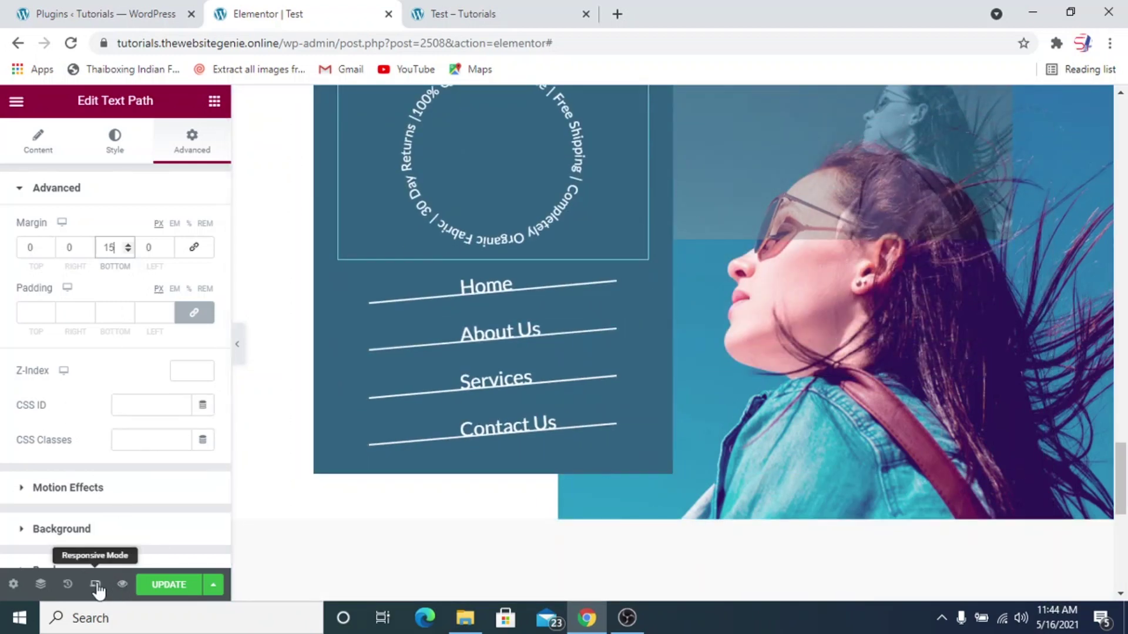
Step: Switch the page to the mobile layout and set the Home text path's typography size to 25
key(ctrl+shift+m)
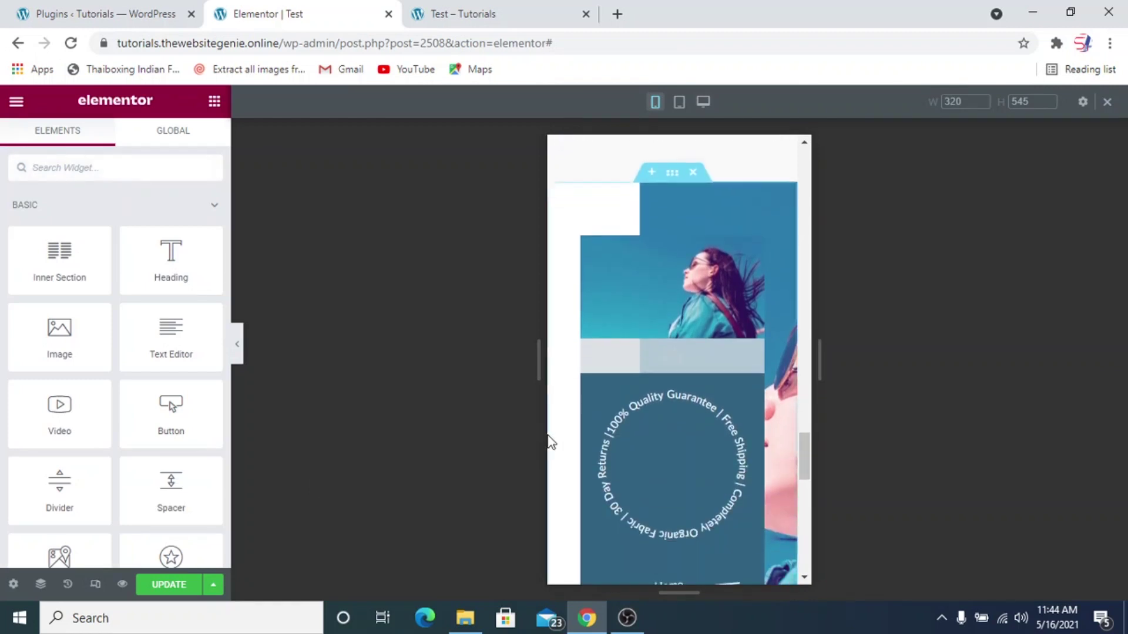
scroll(798, 421, down, 3)
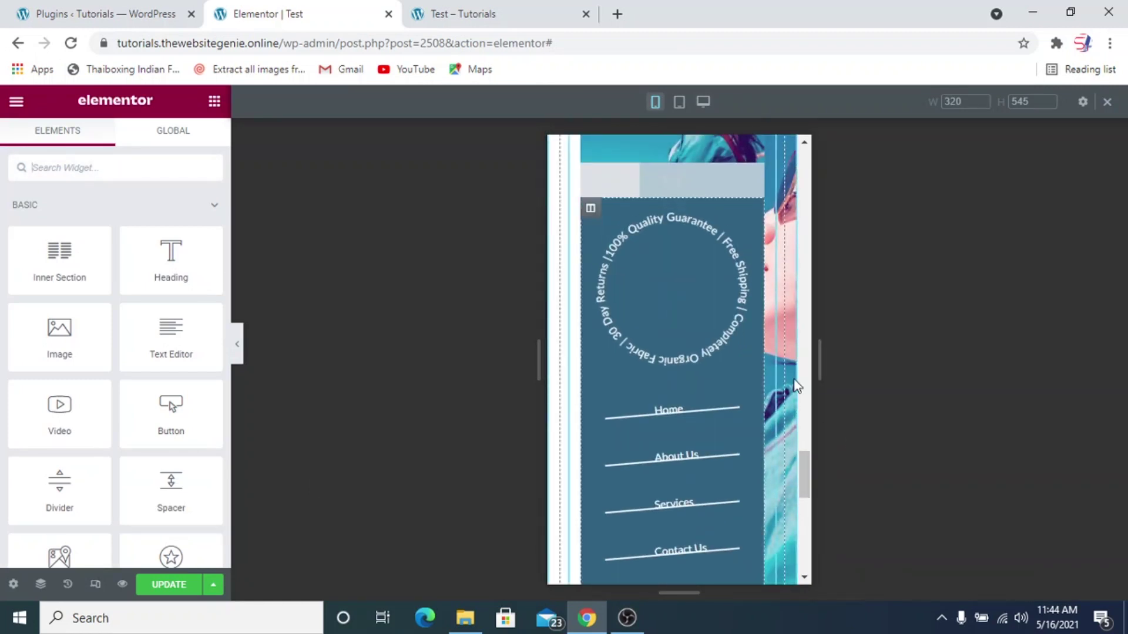
scroll(747, 347, down, 5)
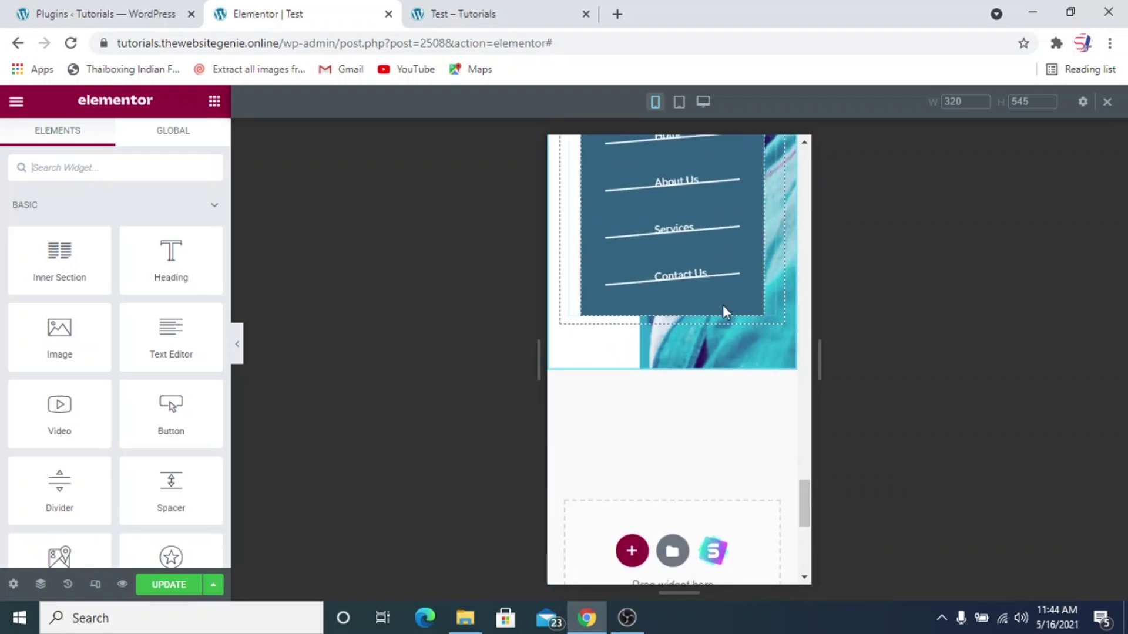
scroll(722, 305, up, 3)
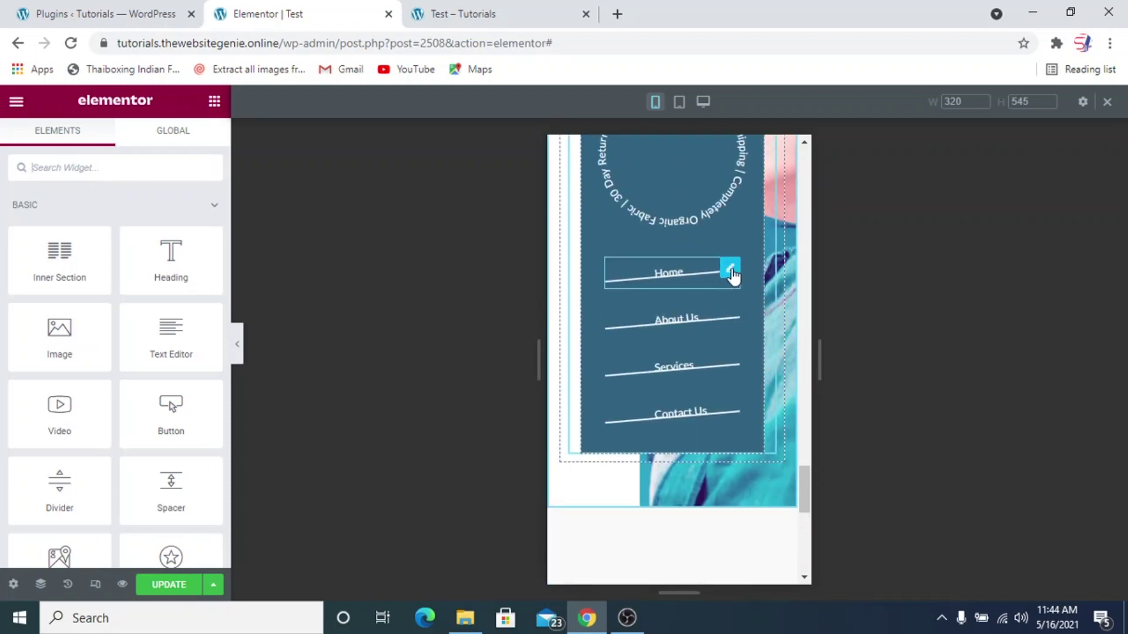
click(731, 271)
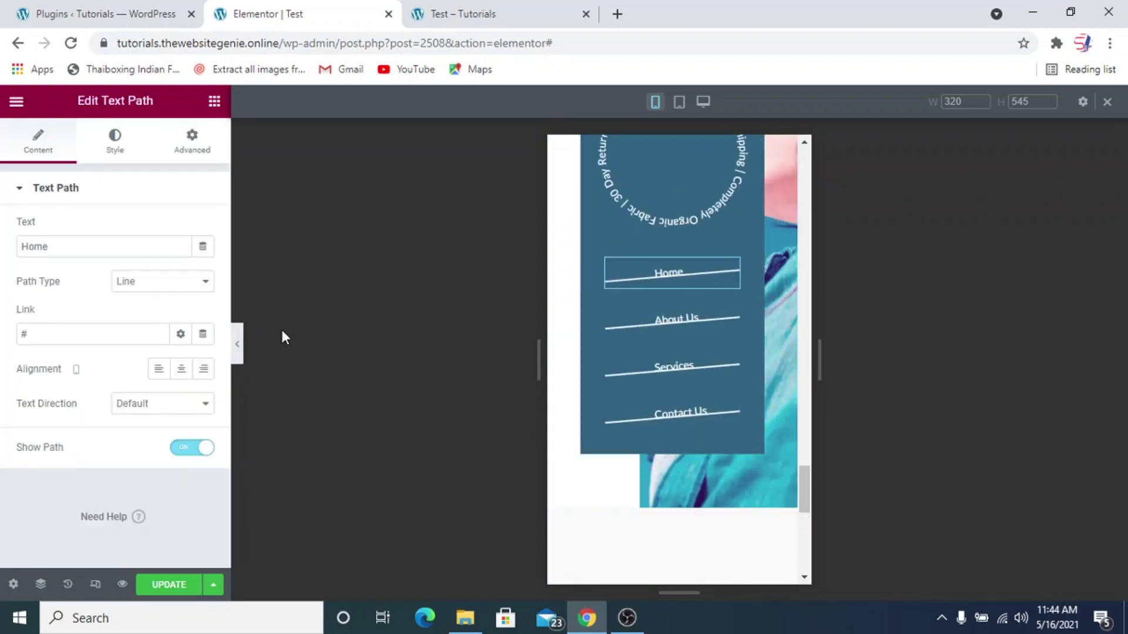
click(112, 154)
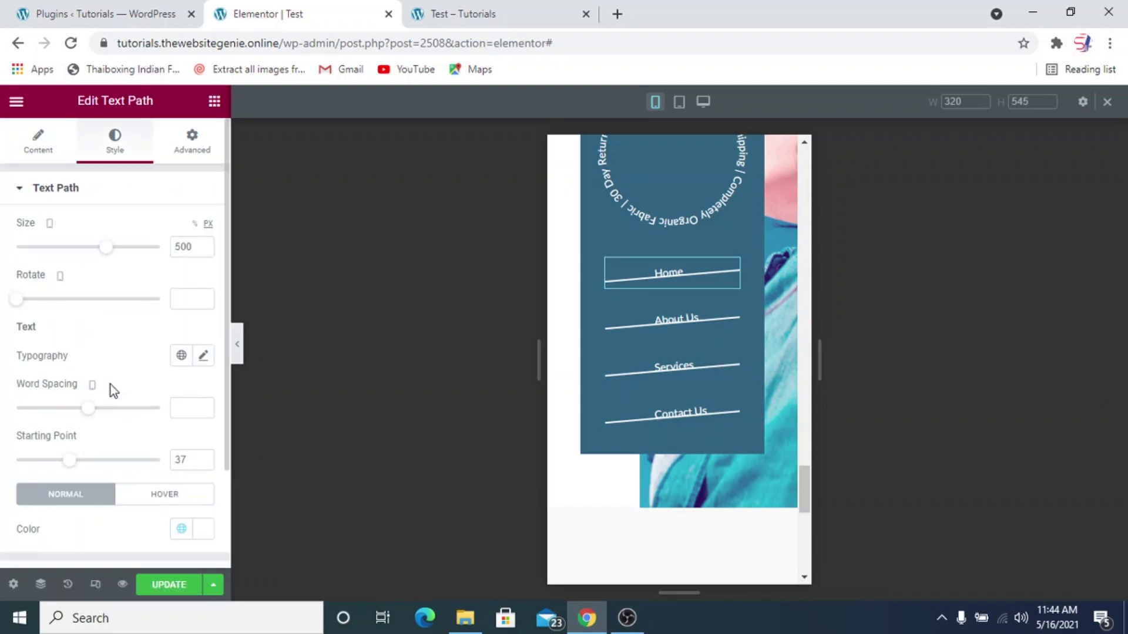
click(204, 359)
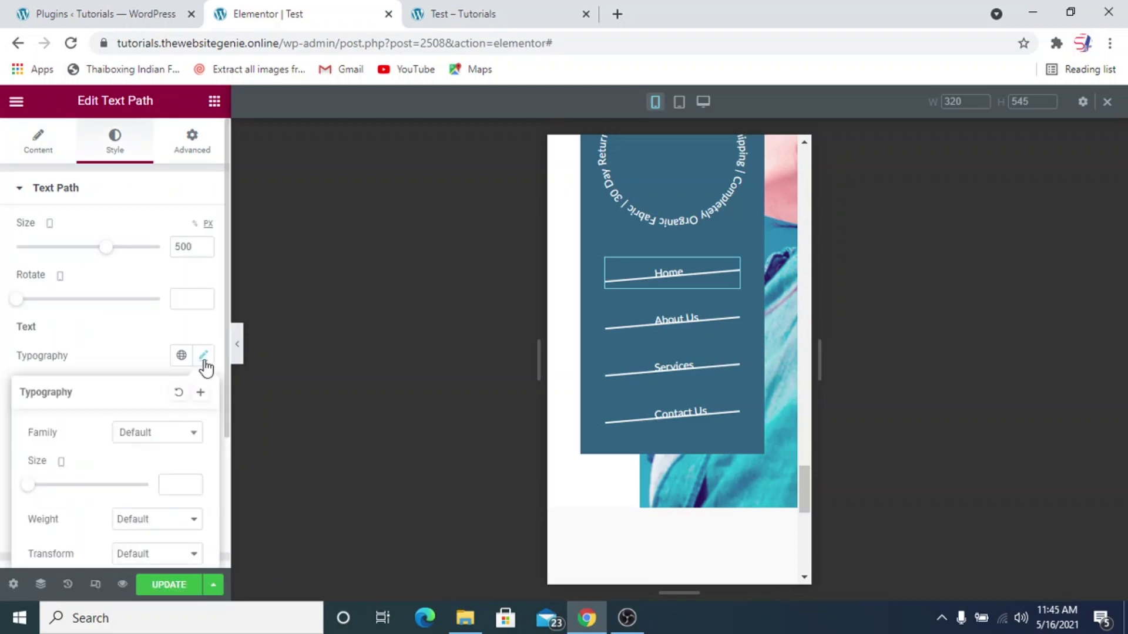
scroll(135, 449, down, 2)
drag(34, 355, 50, 359)
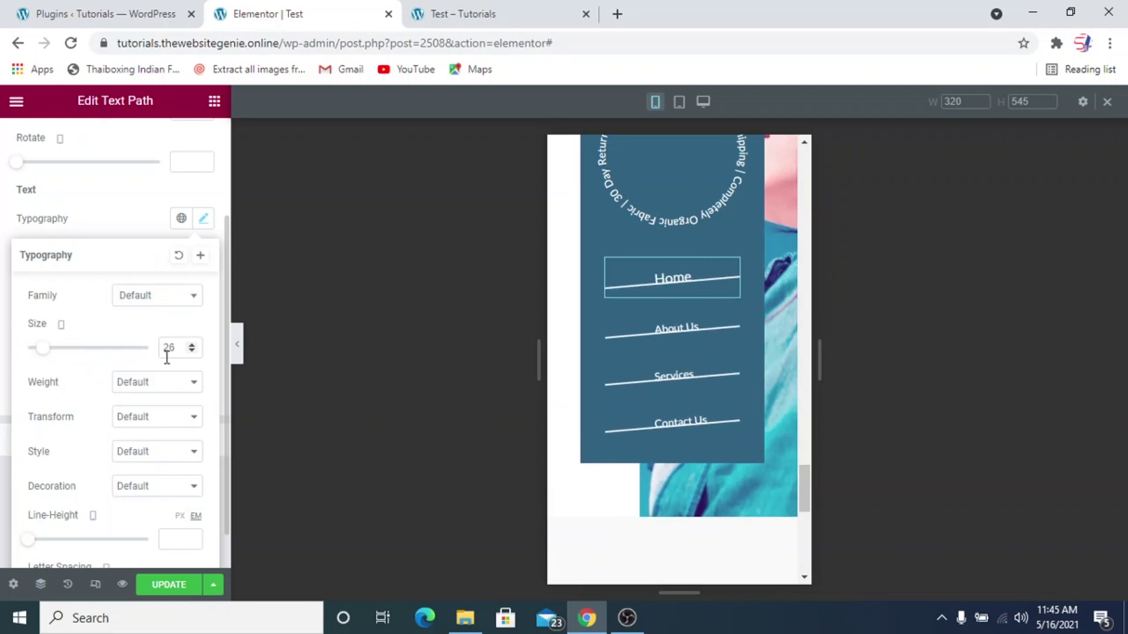
click(192, 351)
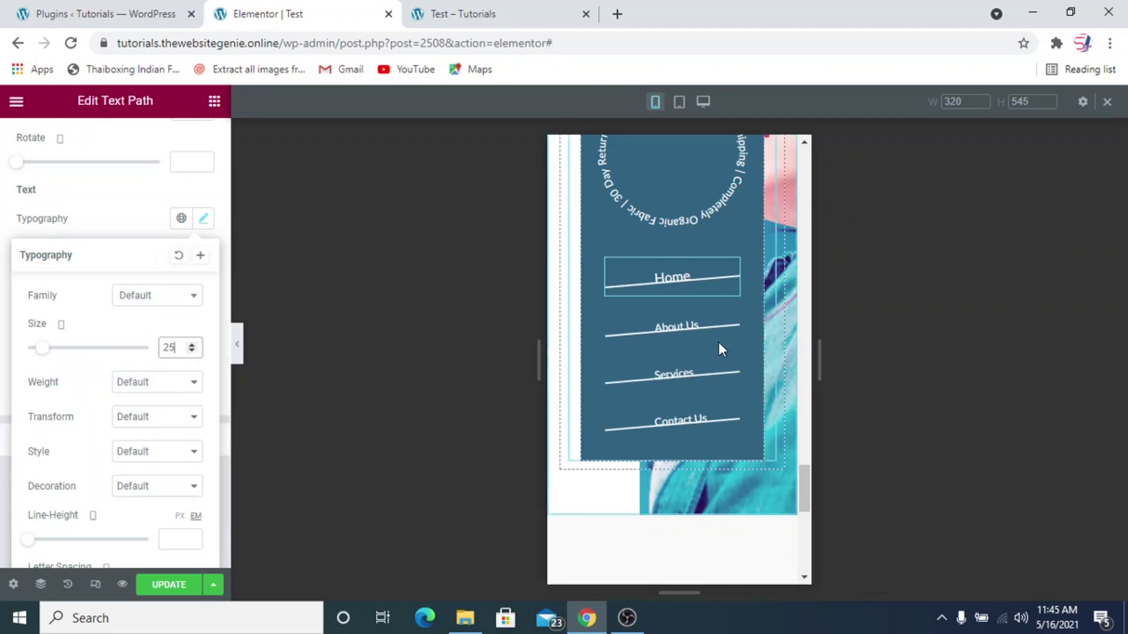
Step: Set the About Us text path's mobile typography size to 25
click(731, 325)
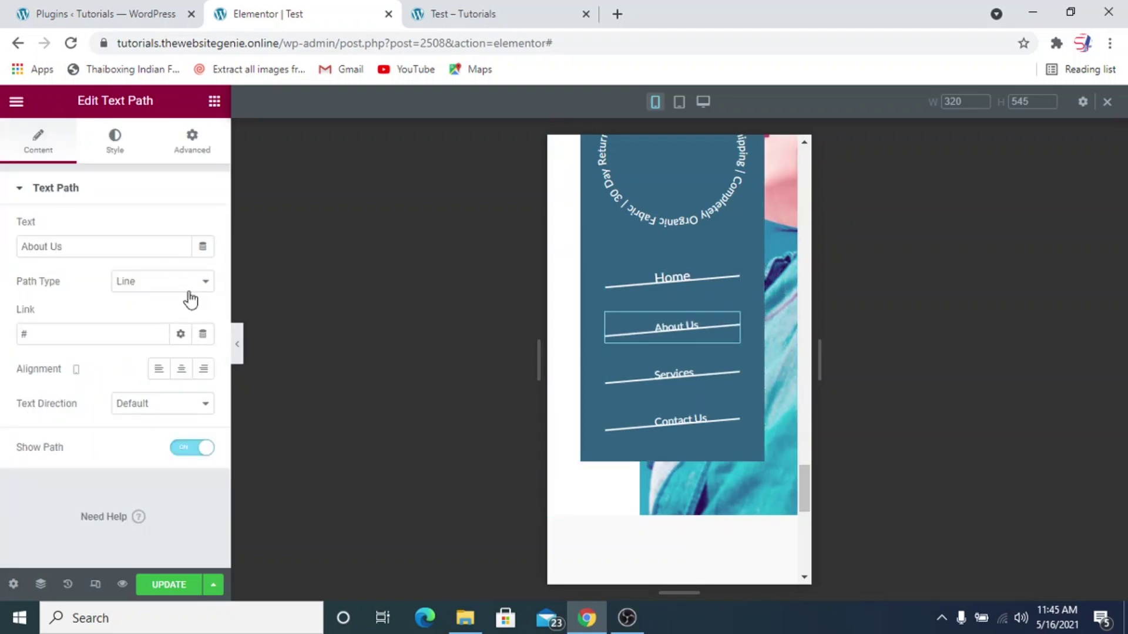
click(122, 157)
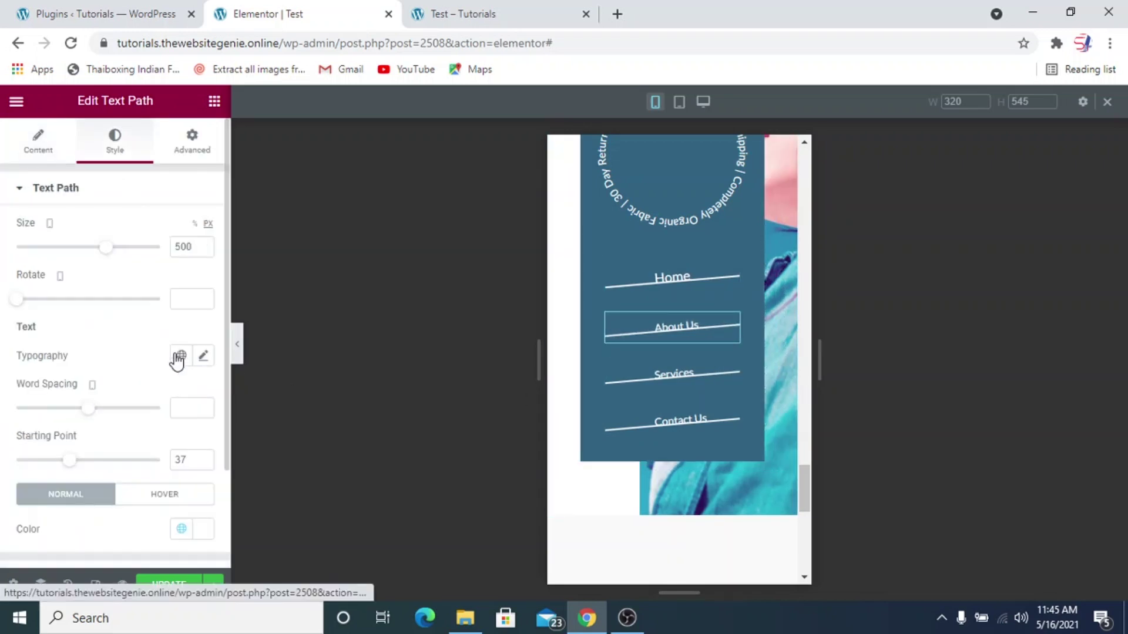
click(203, 356)
click(168, 487)
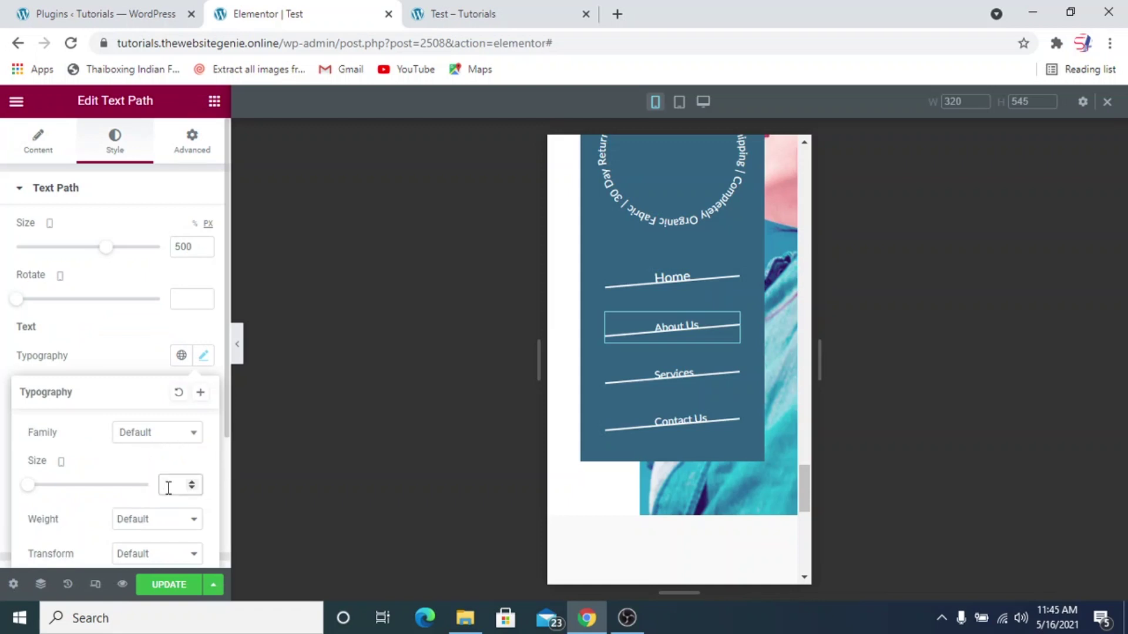
text(25)
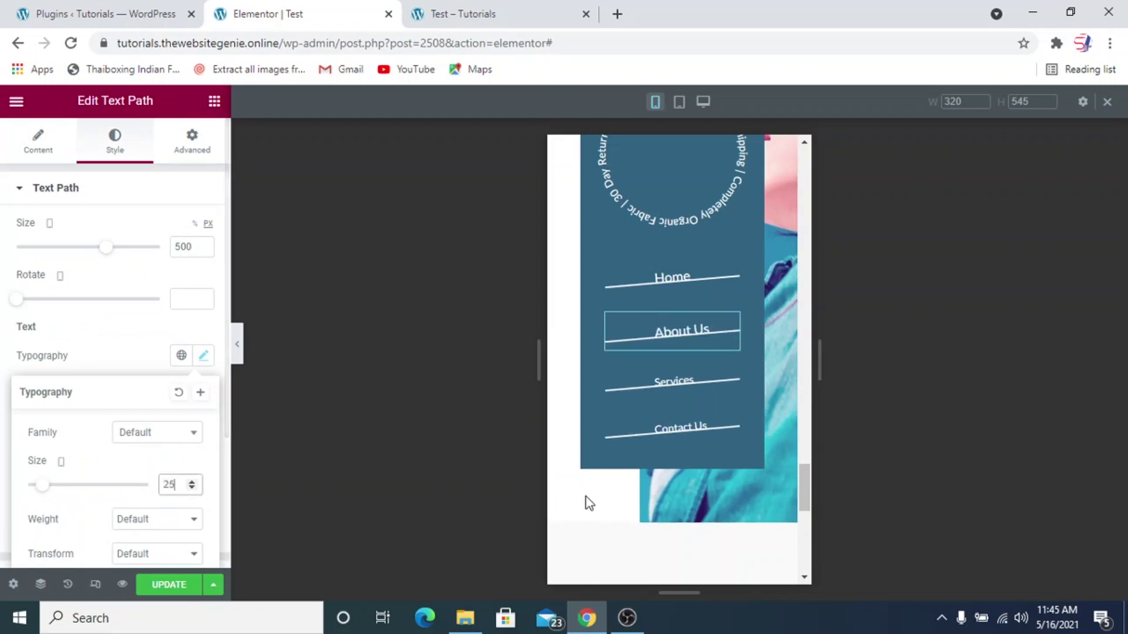
Step: Set the Services text path's mobile typography size to 25
click(731, 379)
click(115, 141)
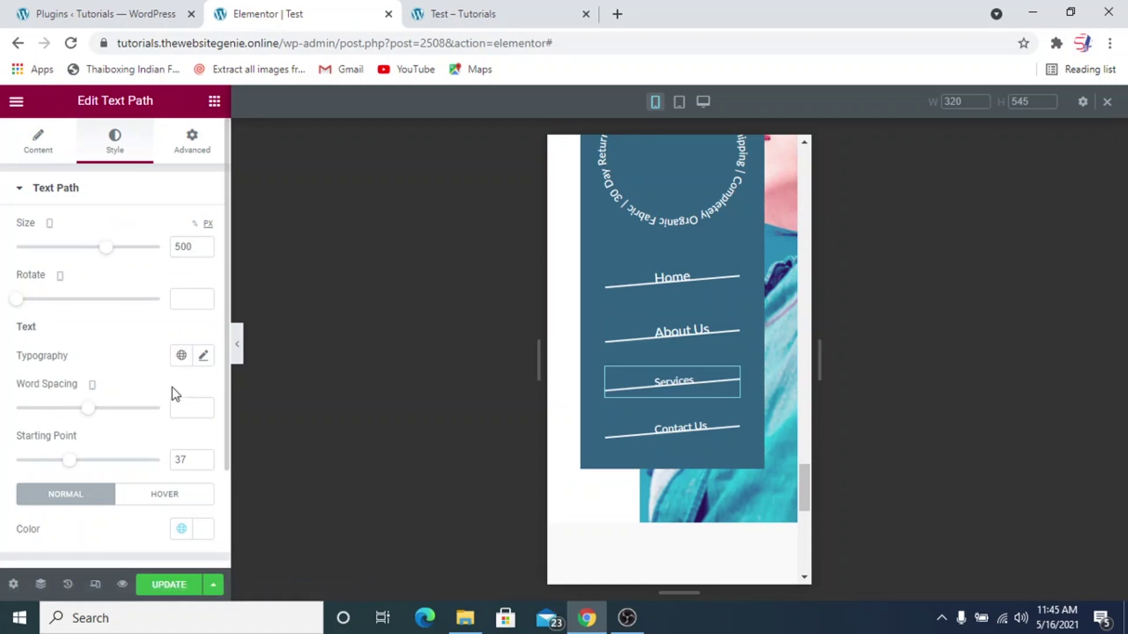
click(203, 355)
click(171, 484)
text(2)
text(0)
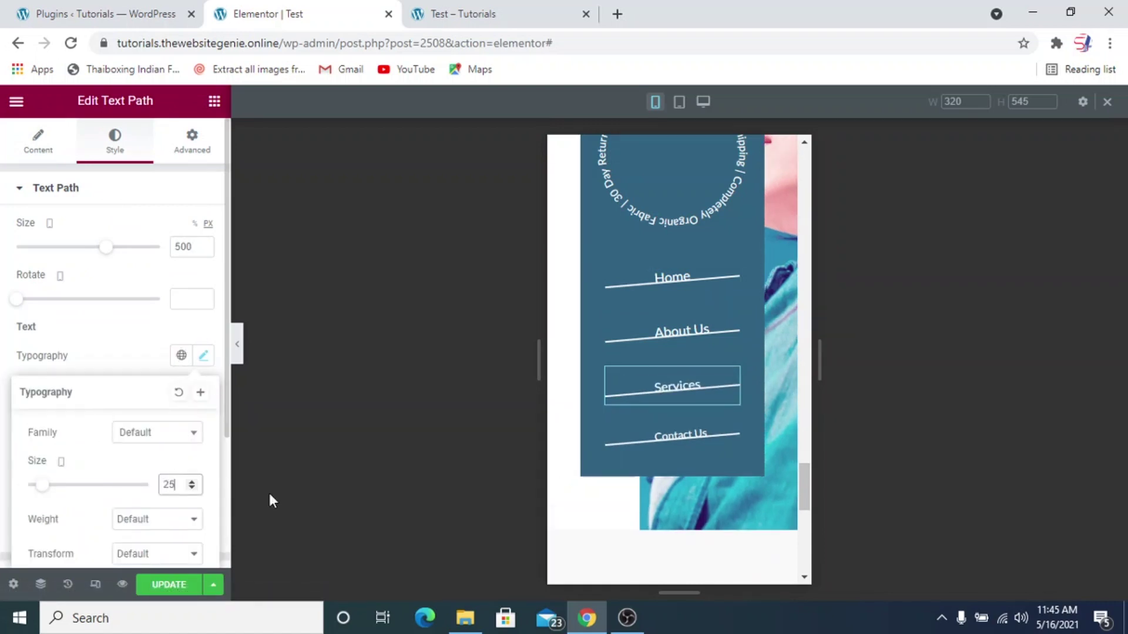
Step: Set the Contact Us text path's mobile typography size to 25
click(731, 435)
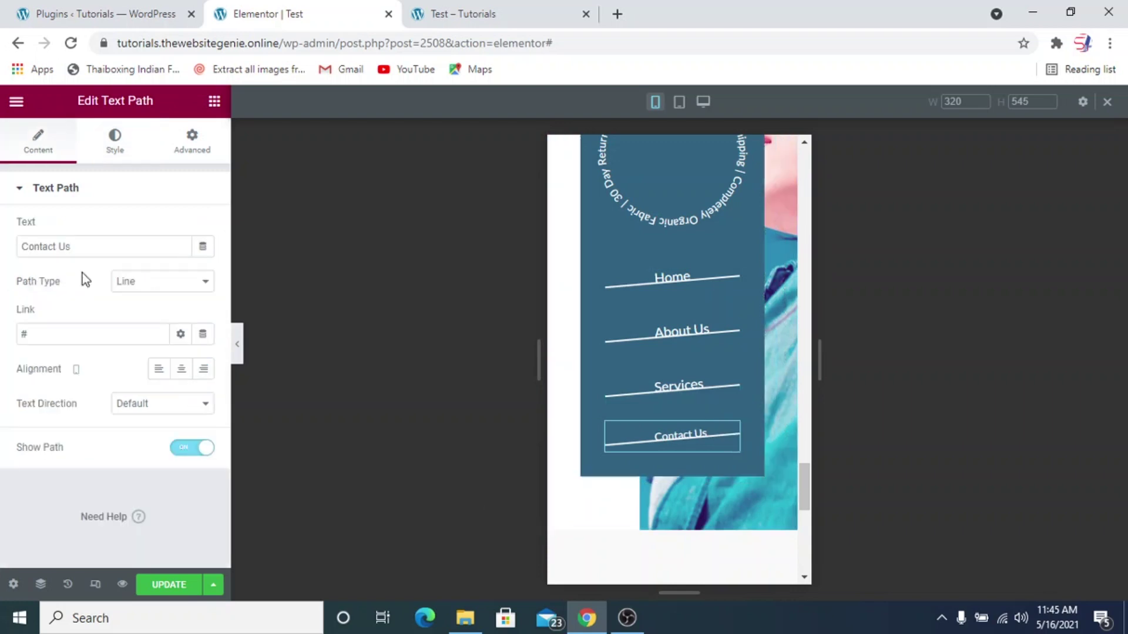
click(115, 141)
click(203, 355)
click(183, 485)
text(25)
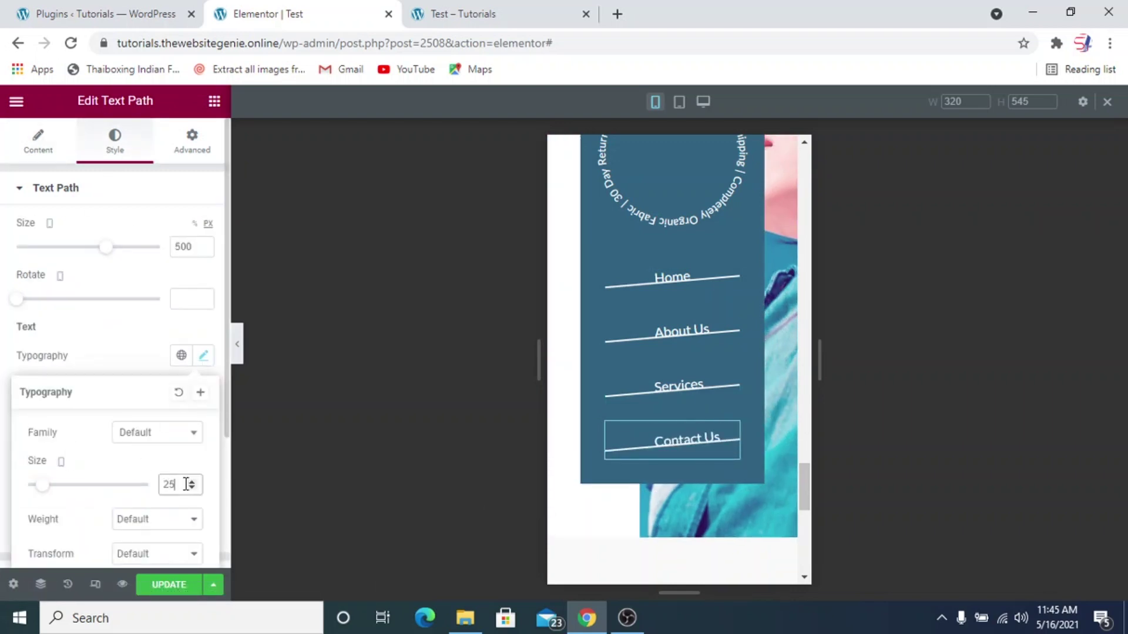
Step: Review the section without the editing panel, first in the mobile layout and then in the desktop layout
click(237, 345)
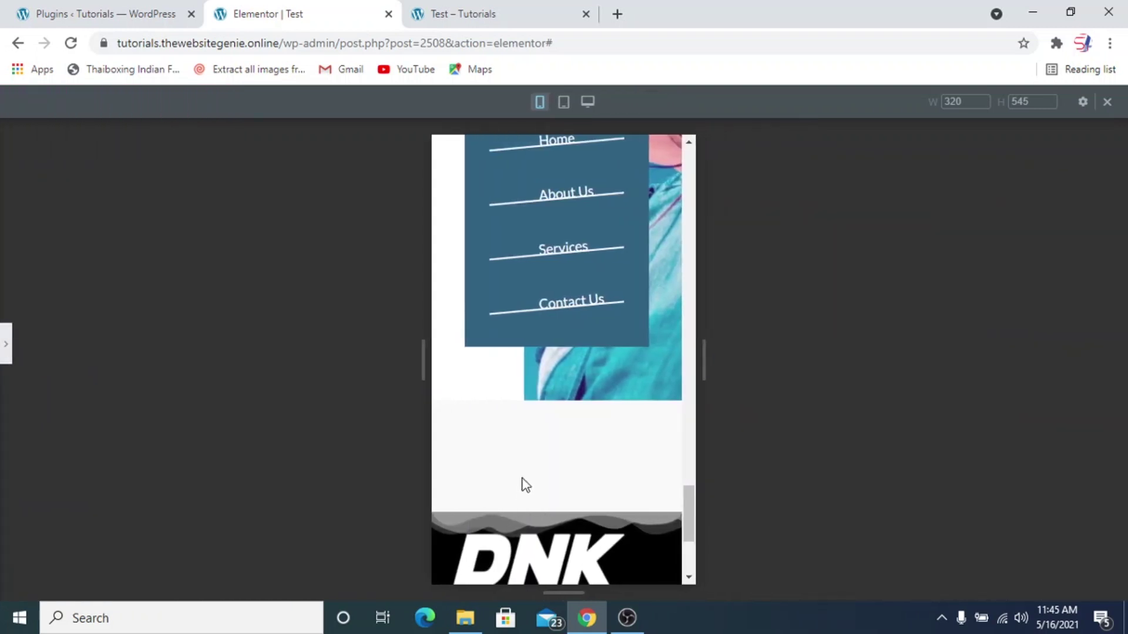
scroll(596, 531, up, 2)
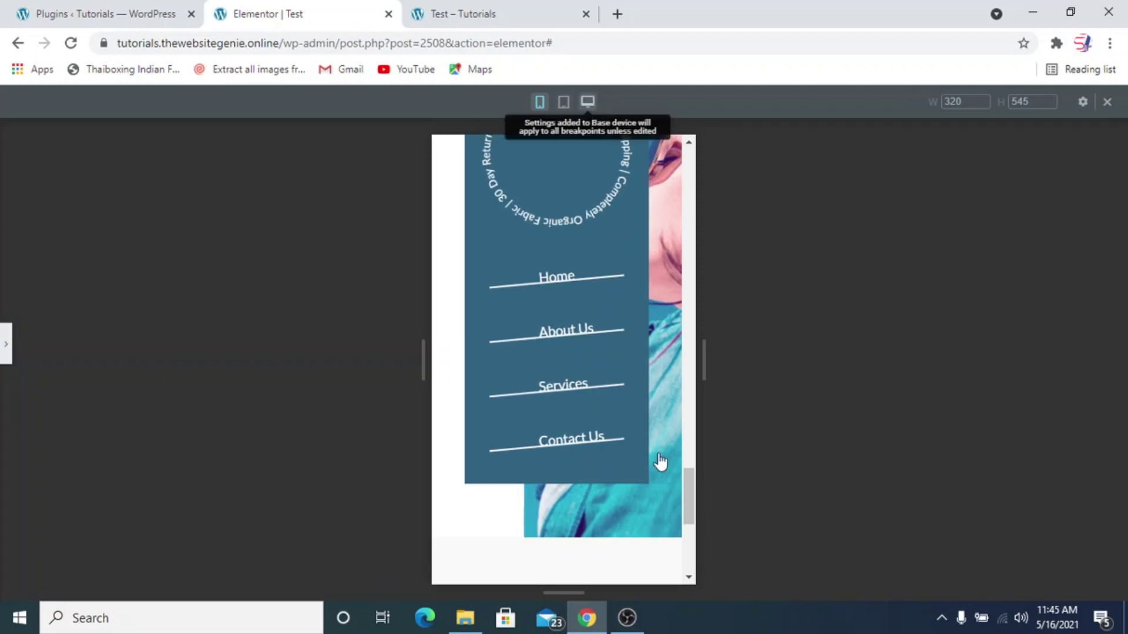
click(593, 107)
scroll(608, 444, up, 5)
scroll(609, 443, down, 2)
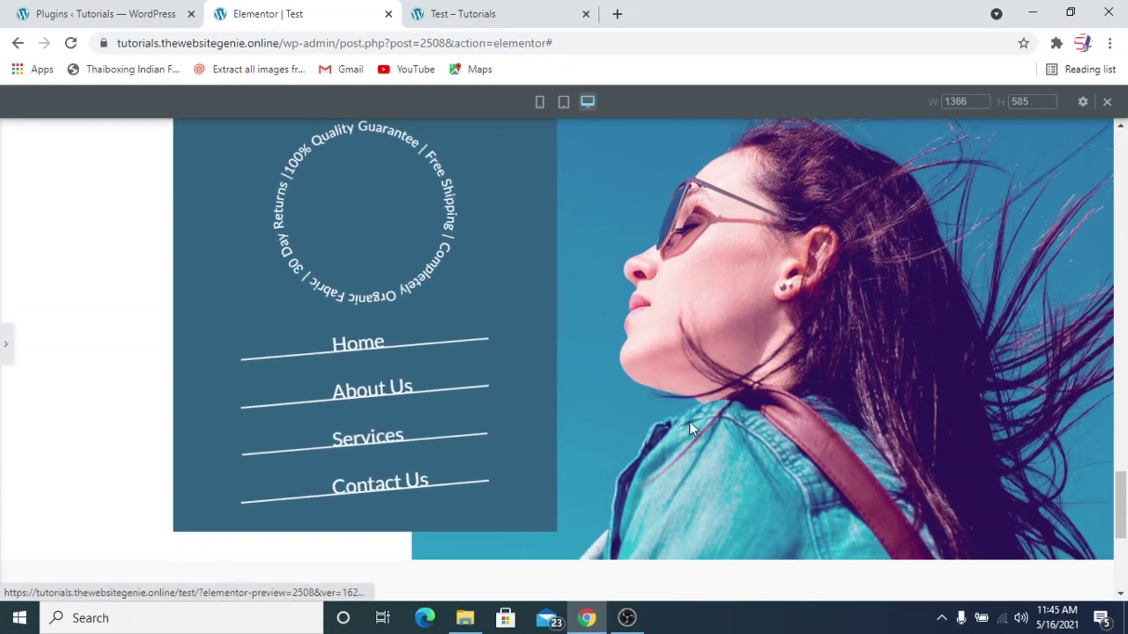
scroll(690, 423, up, 2)
scroll(690, 423, down, 2)
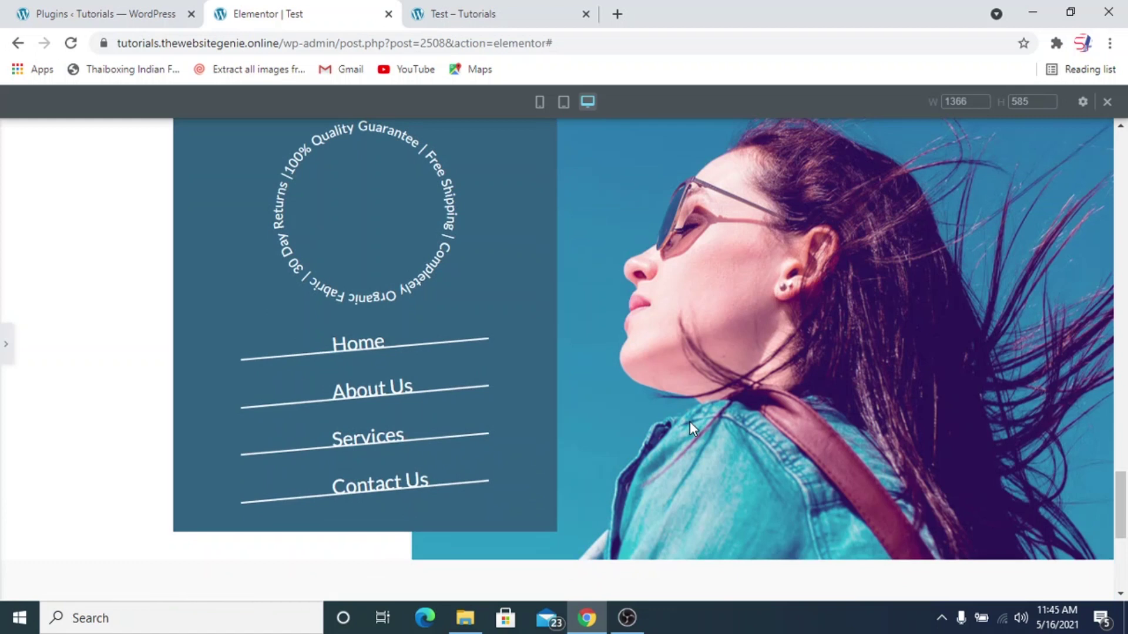